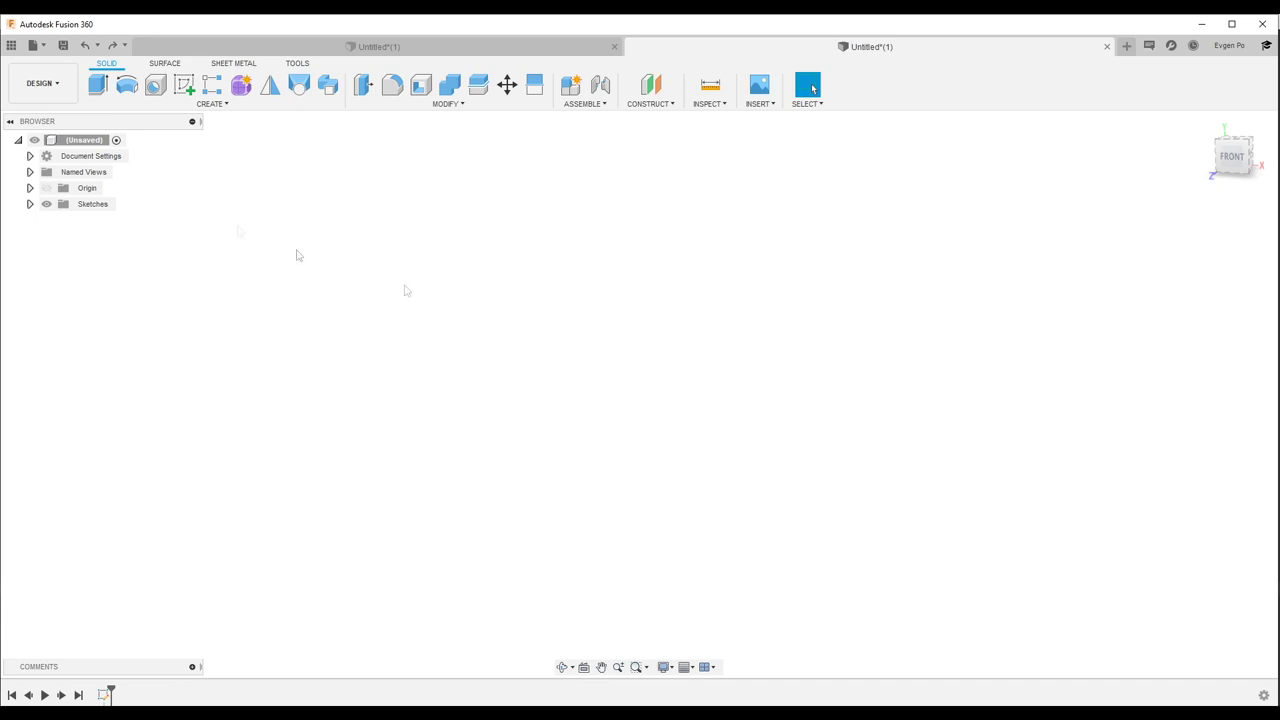
Begin a new sketch from the SOLID toolbar so the origin planes appear
left_click(184, 84)
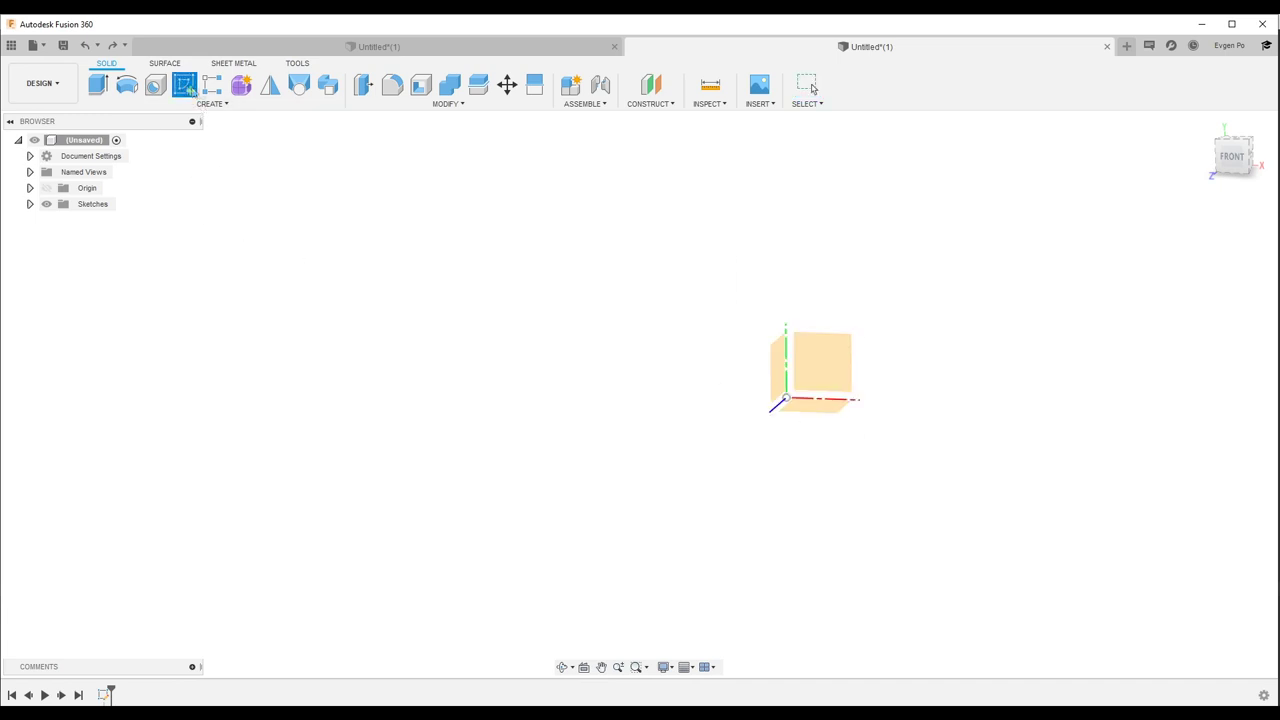
On the front plane, draw a centre-diameter circle at the origin and finish the sketch
left_click(833, 365)
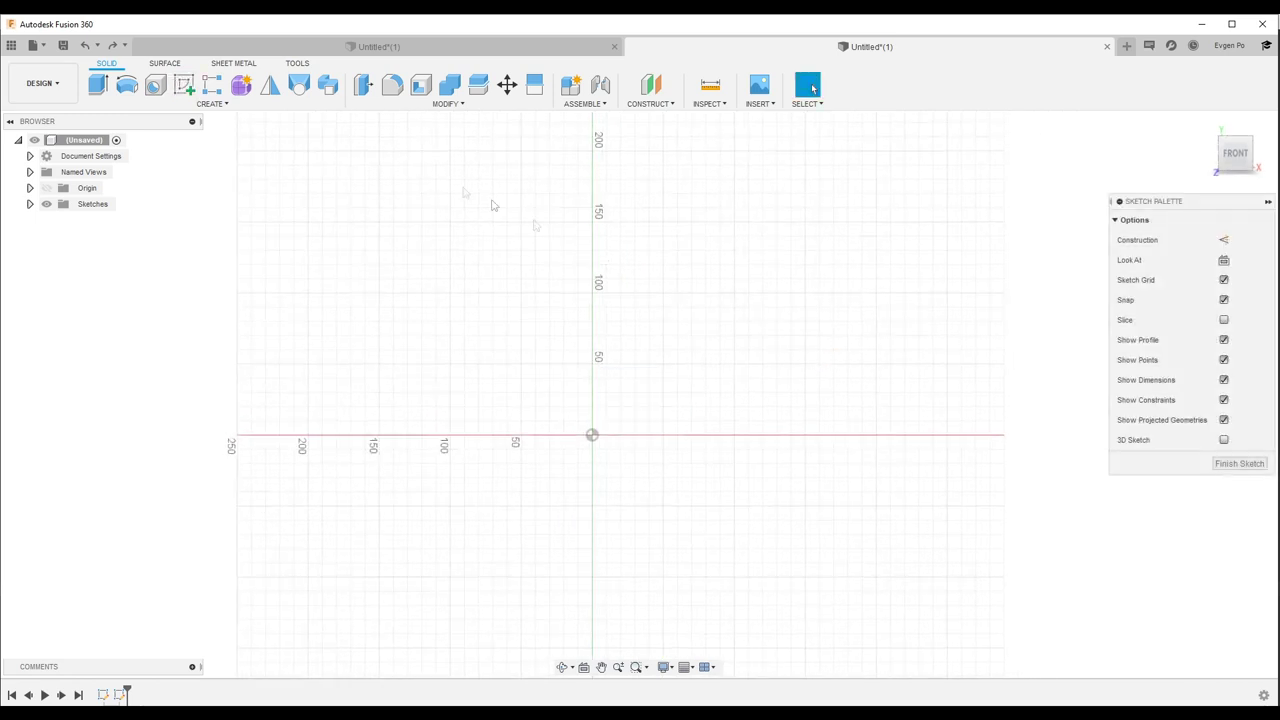
left_click(200, 105)
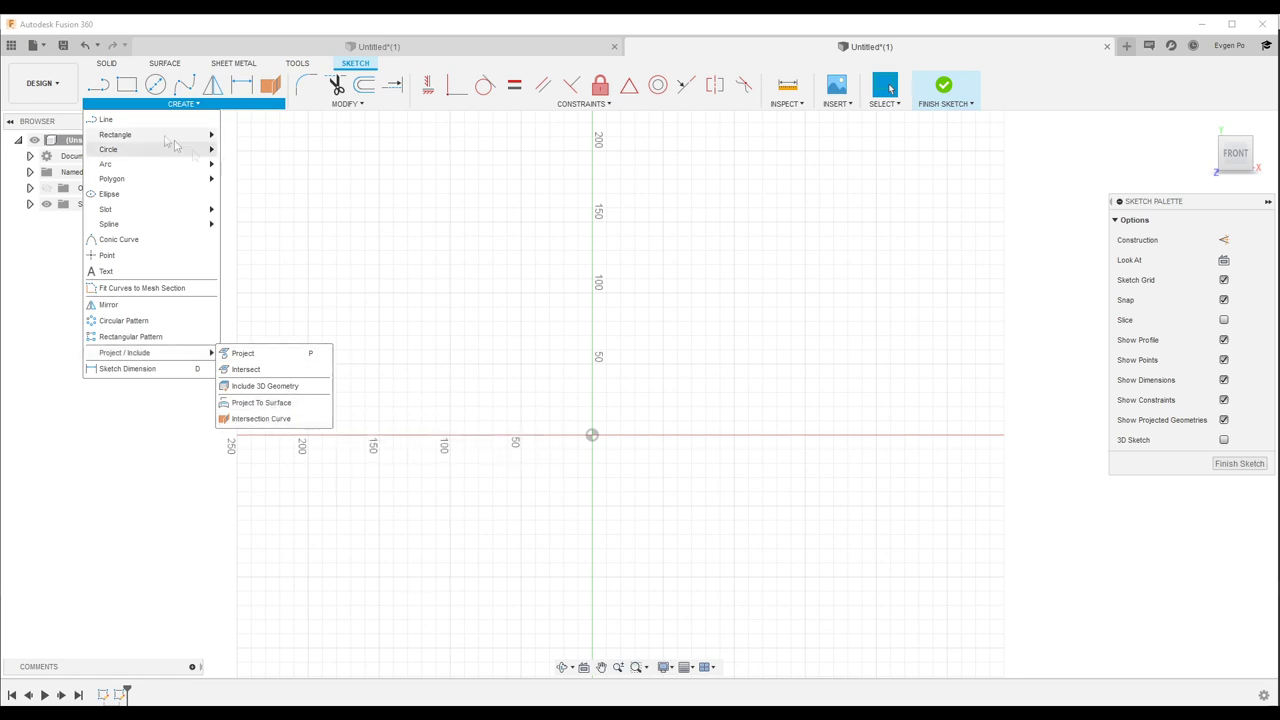
left_click(155, 86)
left_click(669, 467)
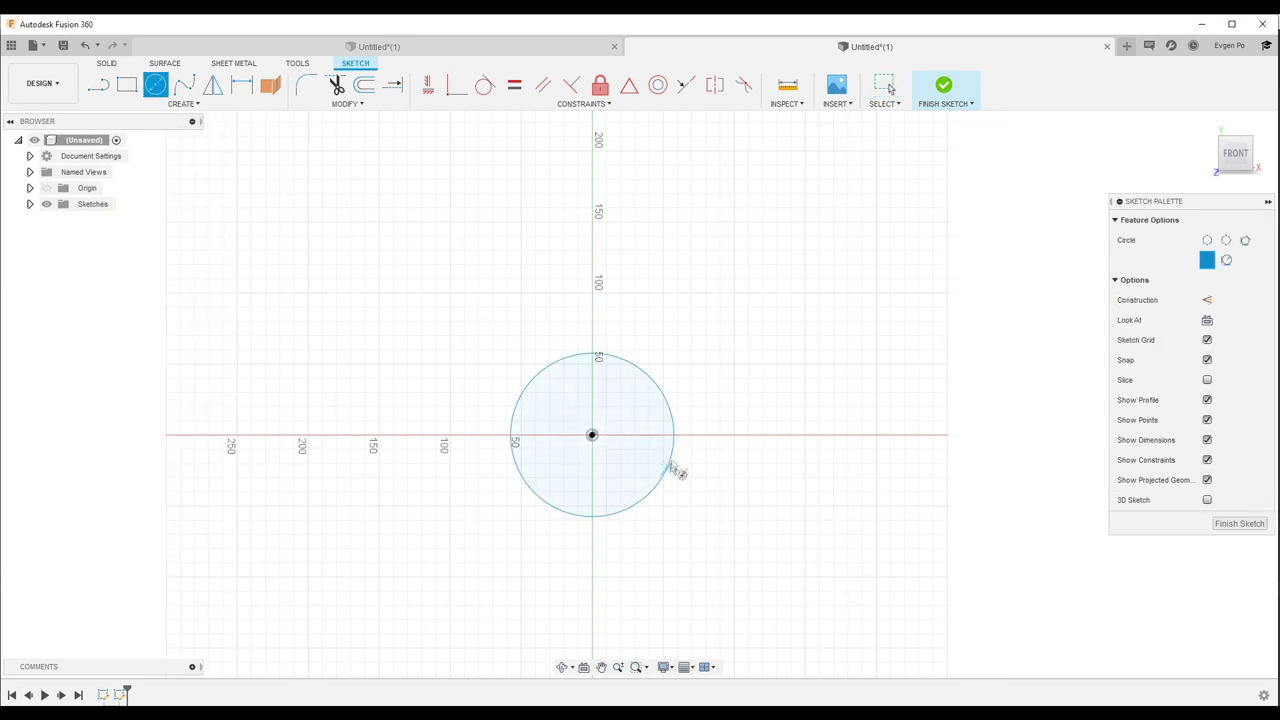
left_click(1240, 523)
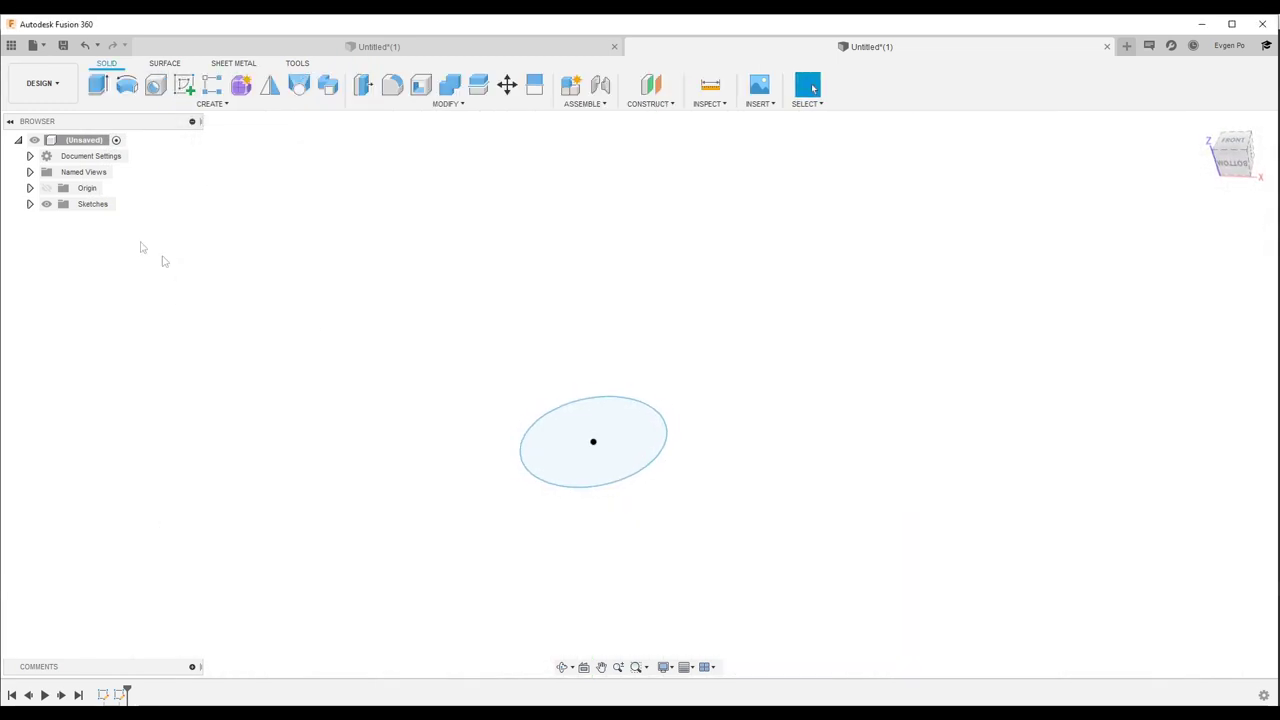
Show the origin planes and axes, then create and finish a sketch on the circle's plane
left_click(46, 188)
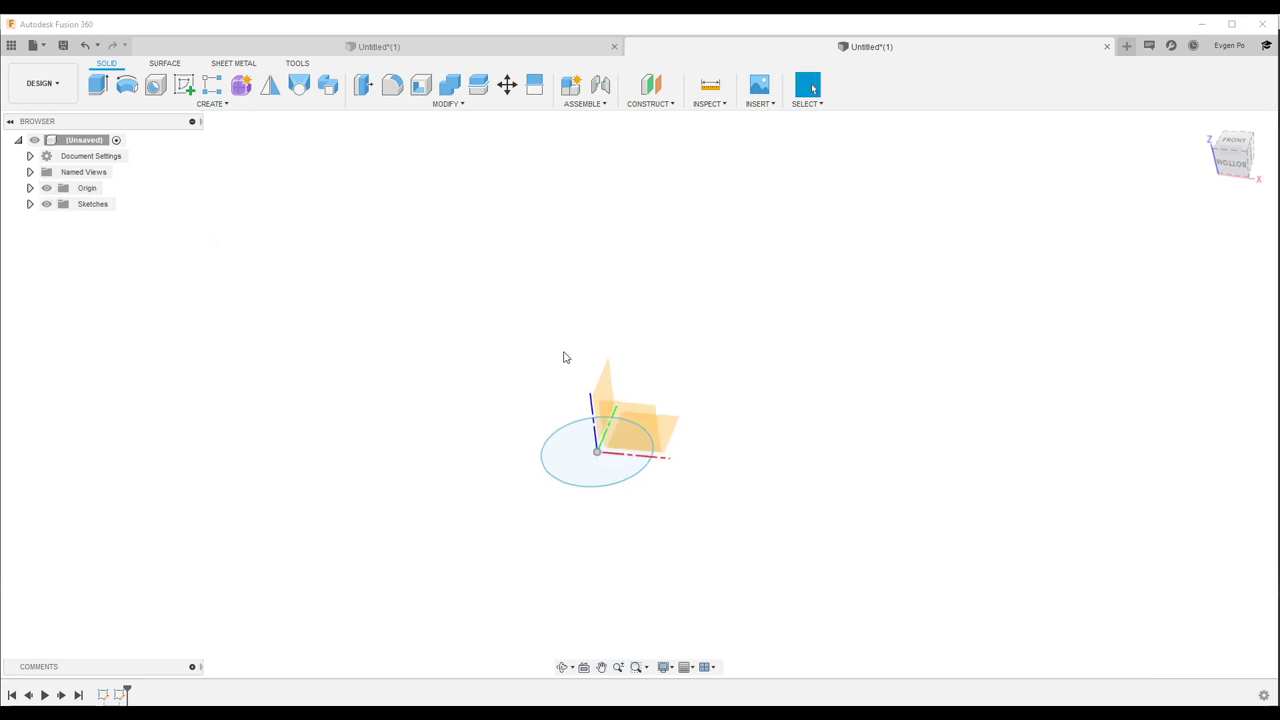
left_click(184, 86)
left_click(652, 436)
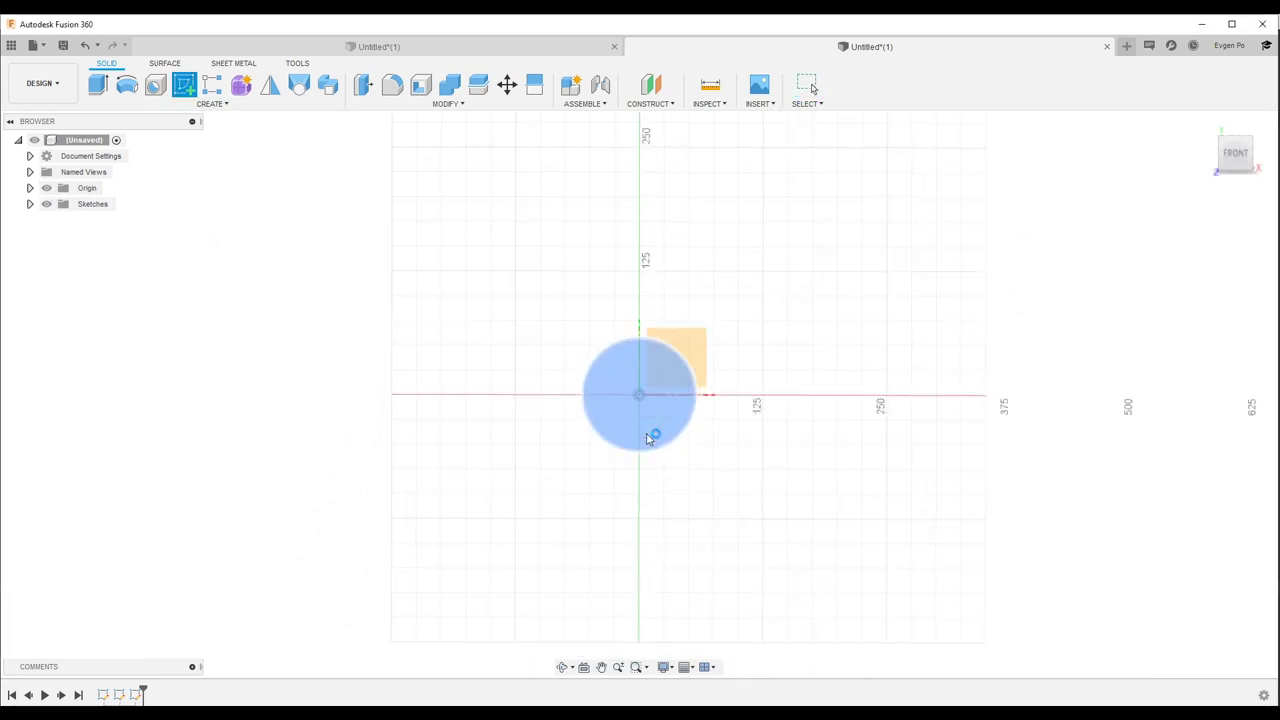
left_click(647, 437)
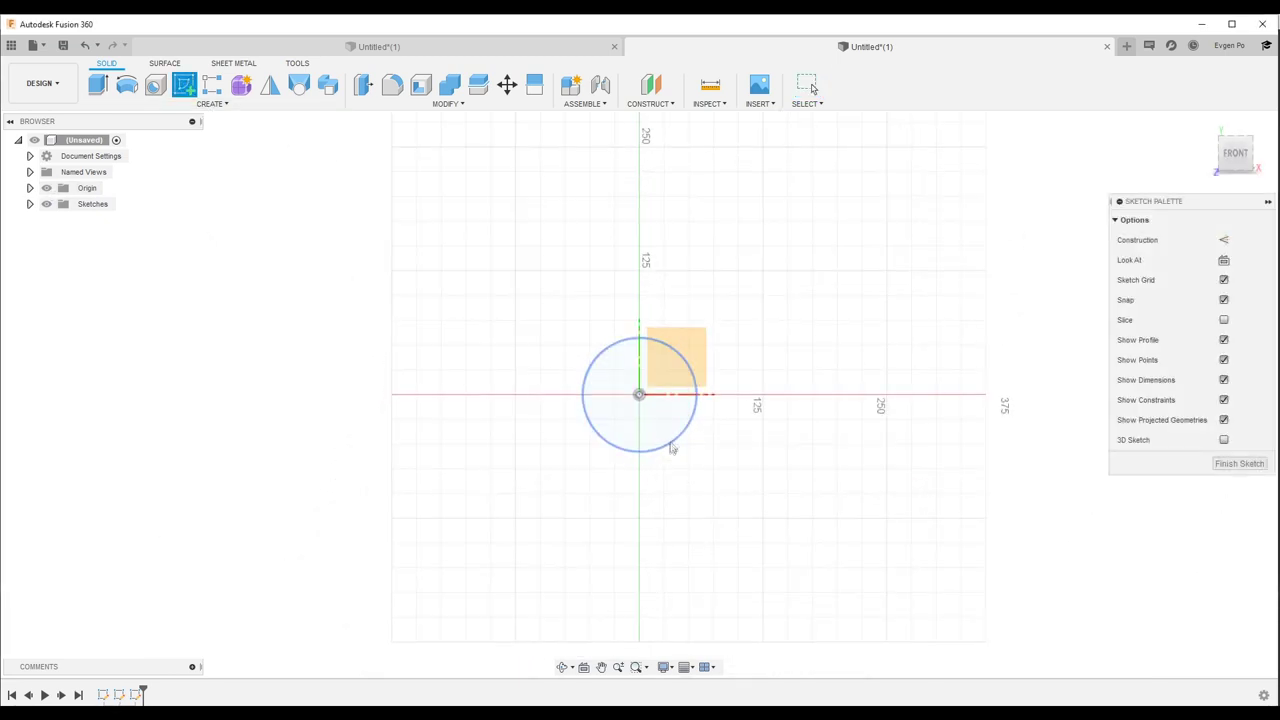
left_click(1239, 463)
On an upright plane, draw a large origin-centred circle plus an overlapping circle to its left
left_click(785, 415)
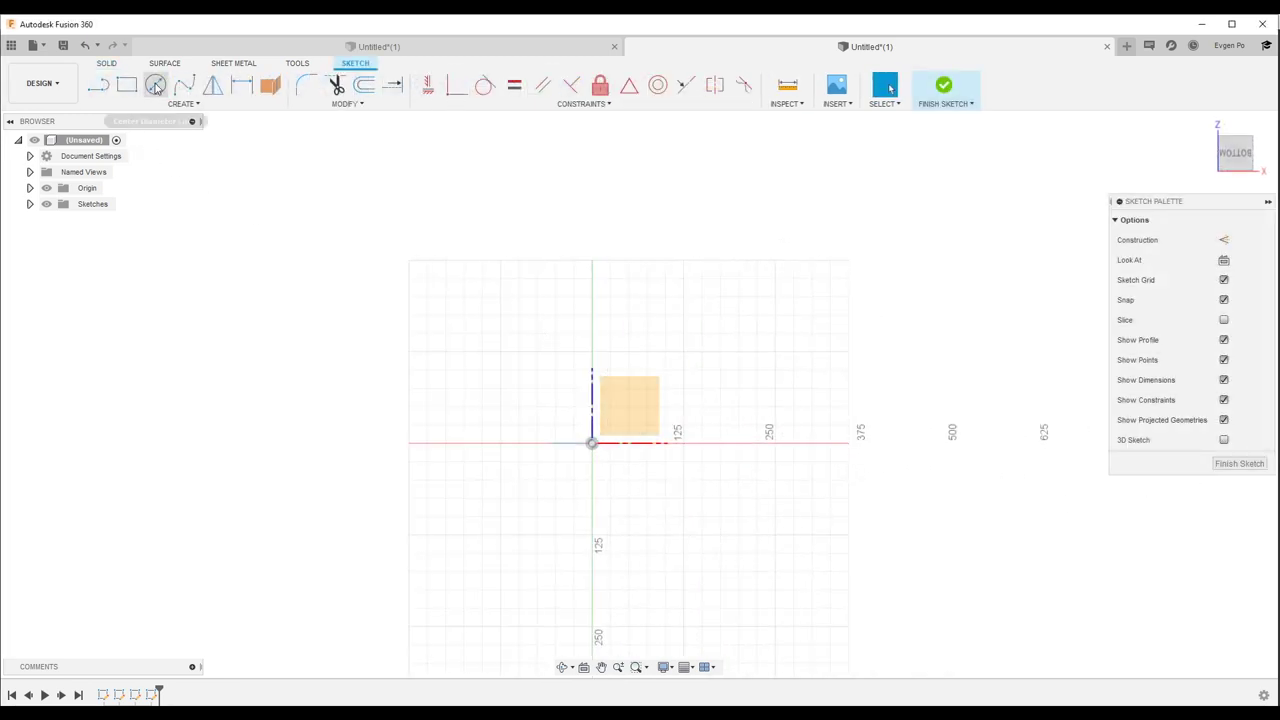
left_click(155, 86)
left_click(572, 451)
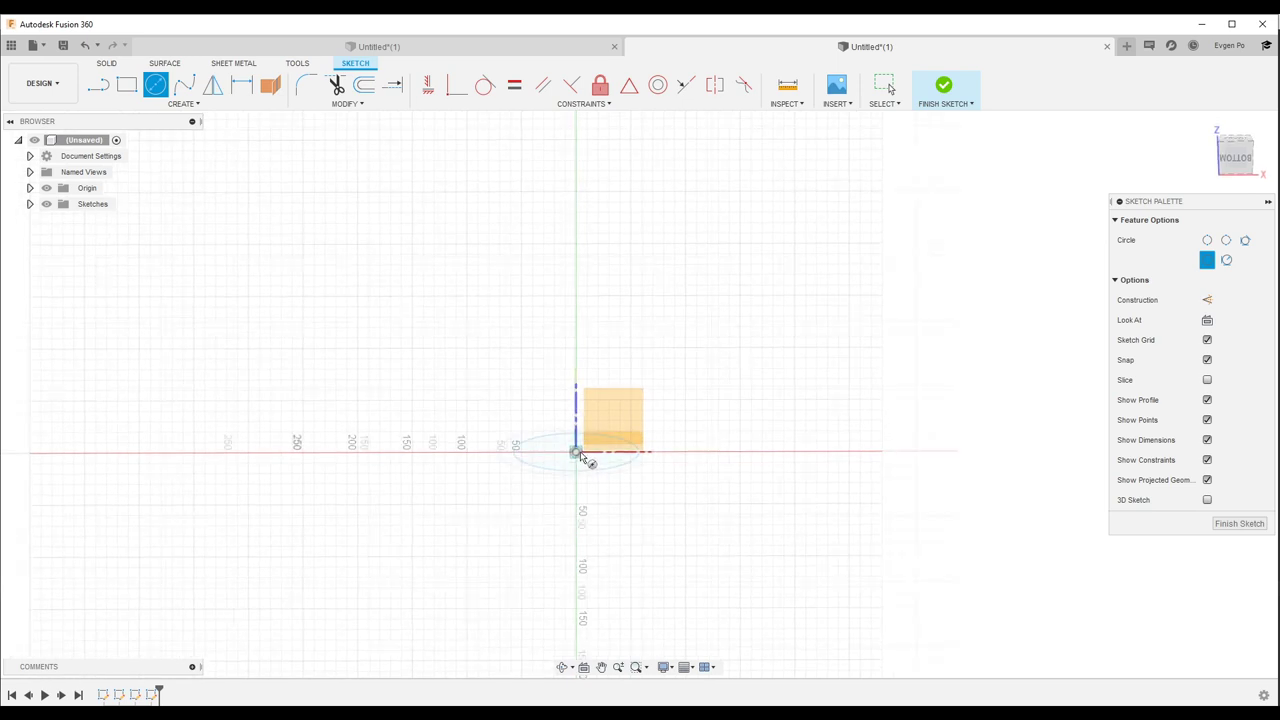
left_click(694, 499)
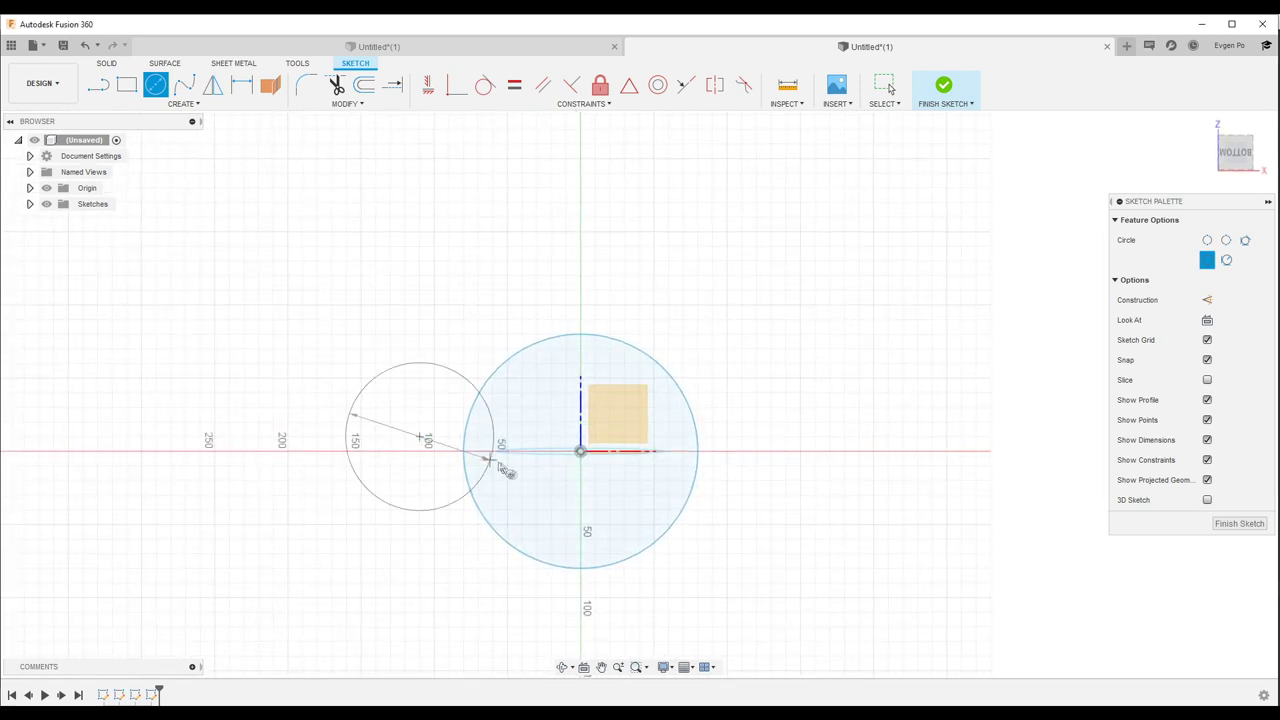
left_click(532, 479)
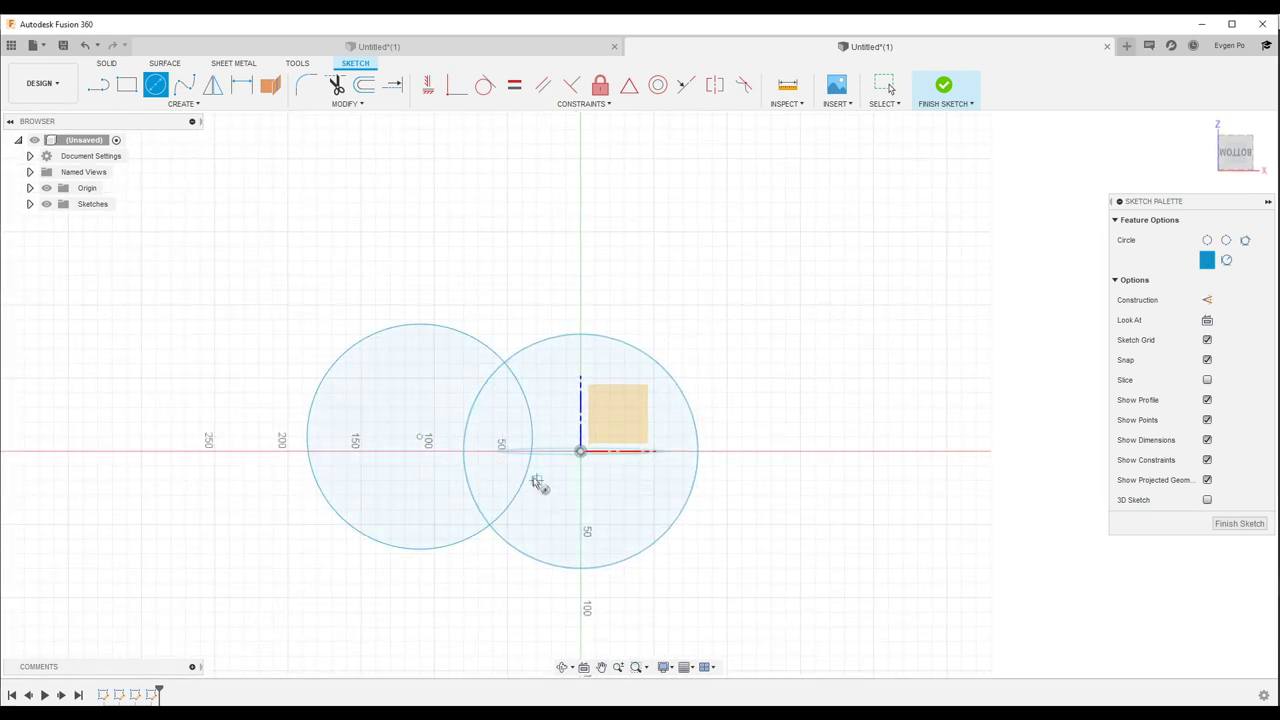
left_click(1239, 523)
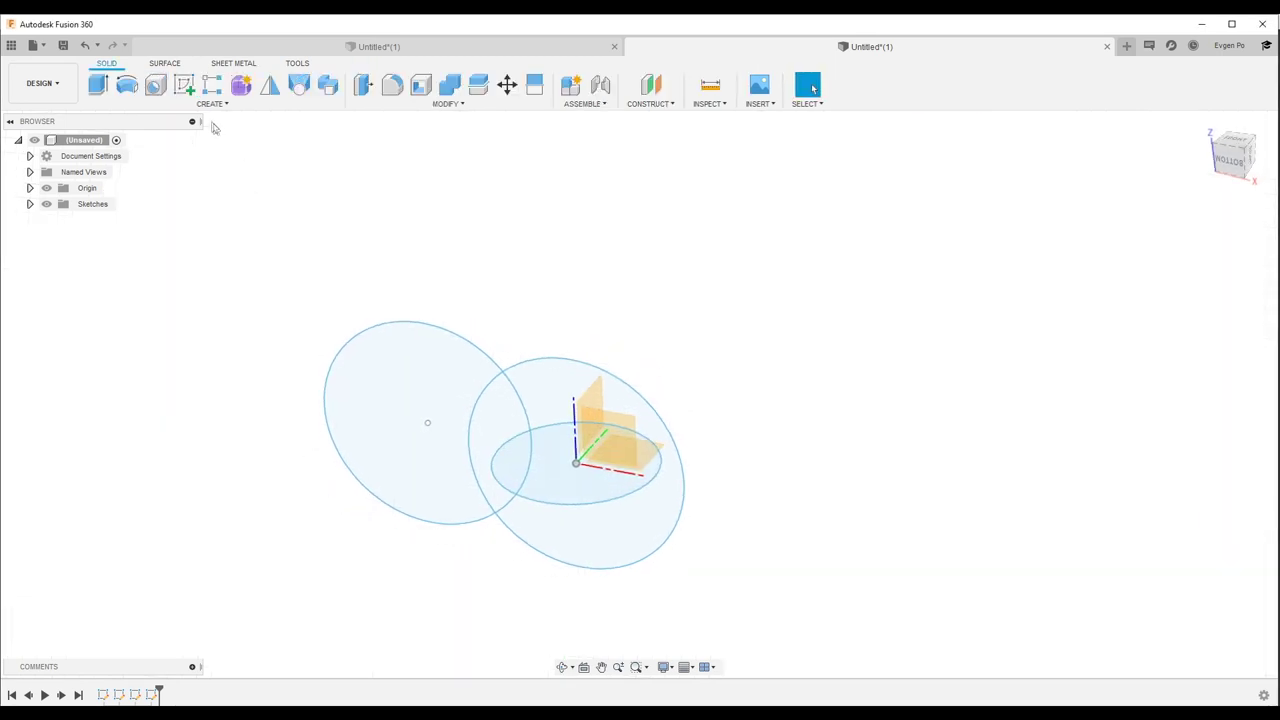
Start a sketch on the circle's plane, orbit to 3D, and bring up the Project / Include tools
left_click(186, 89)
left_click(610, 426)
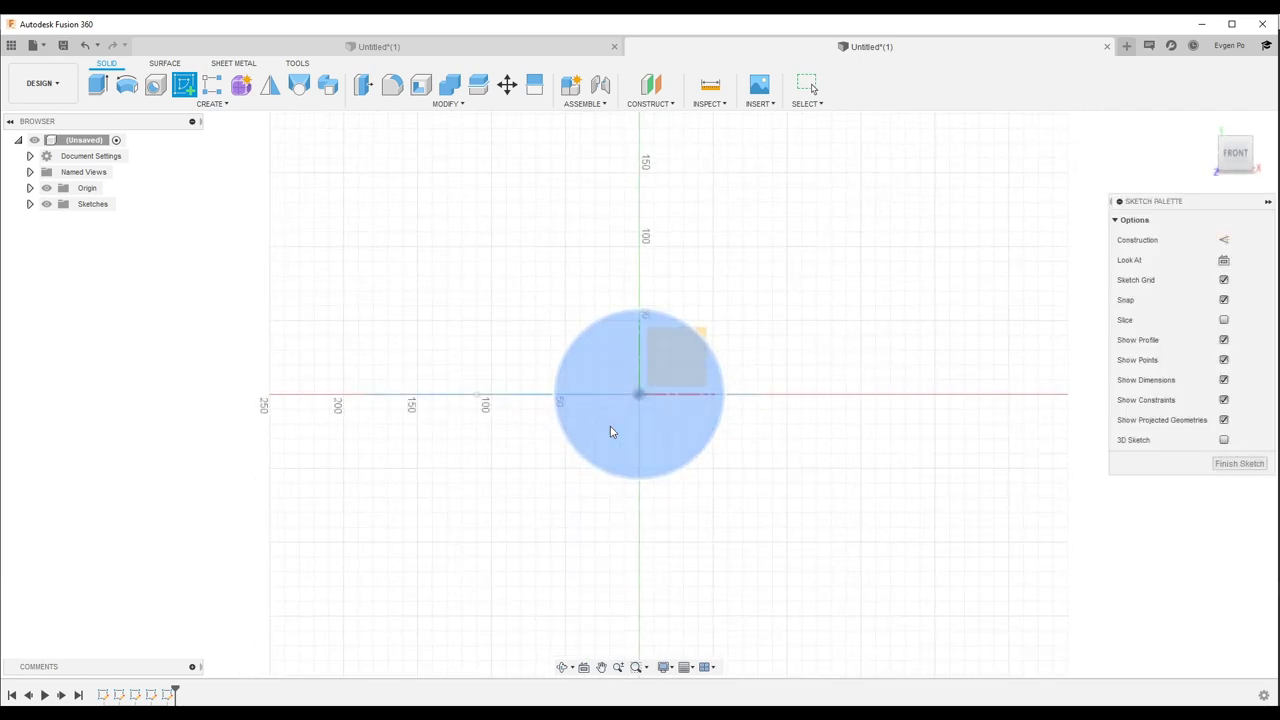
middle_click_drag(772, 388, 379, 277, "shift")
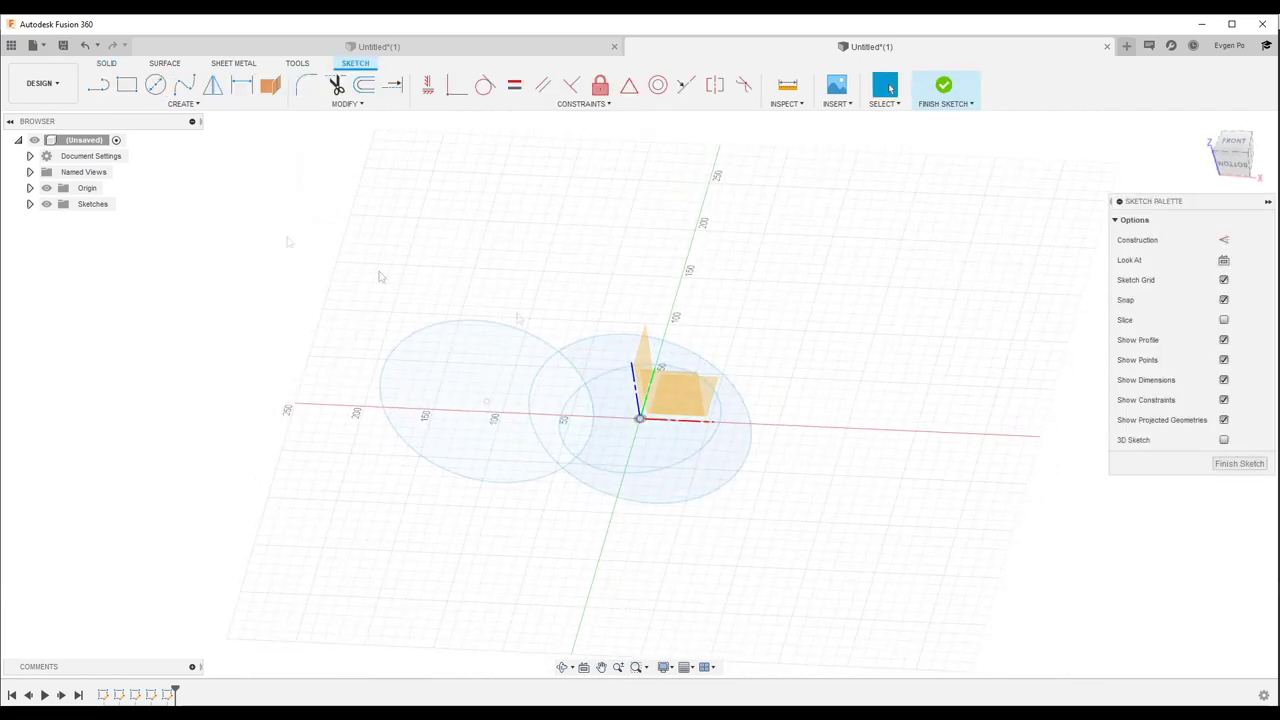
left_click(238, 104)
mouse_move(125, 353)
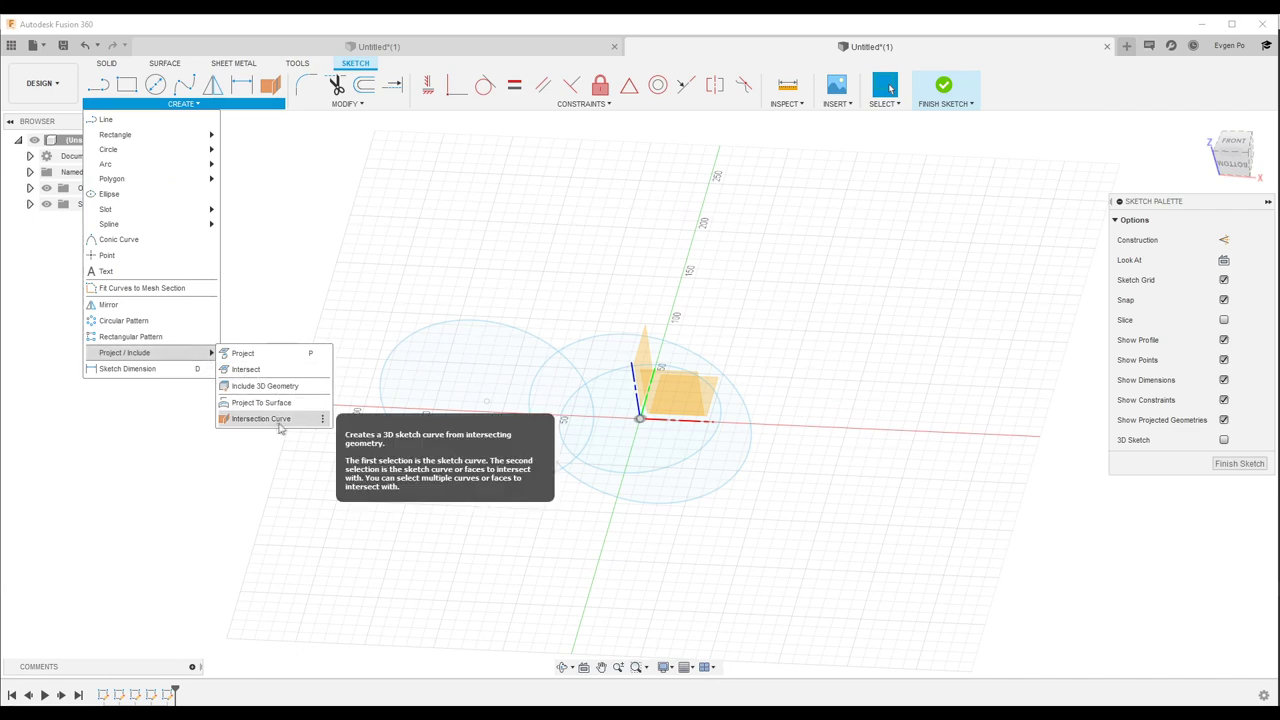
Create intersection curves of the horizontal circle against the two upright circles
left_click(276, 89)
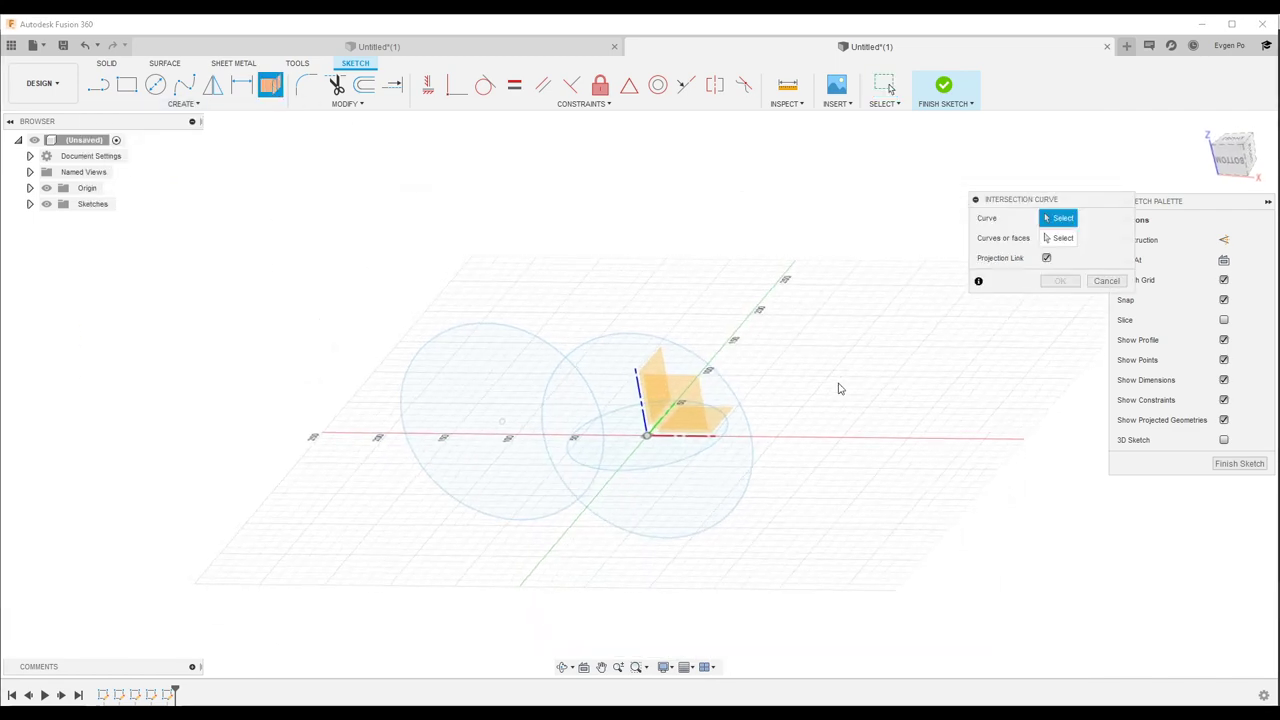
left_click(674, 484)
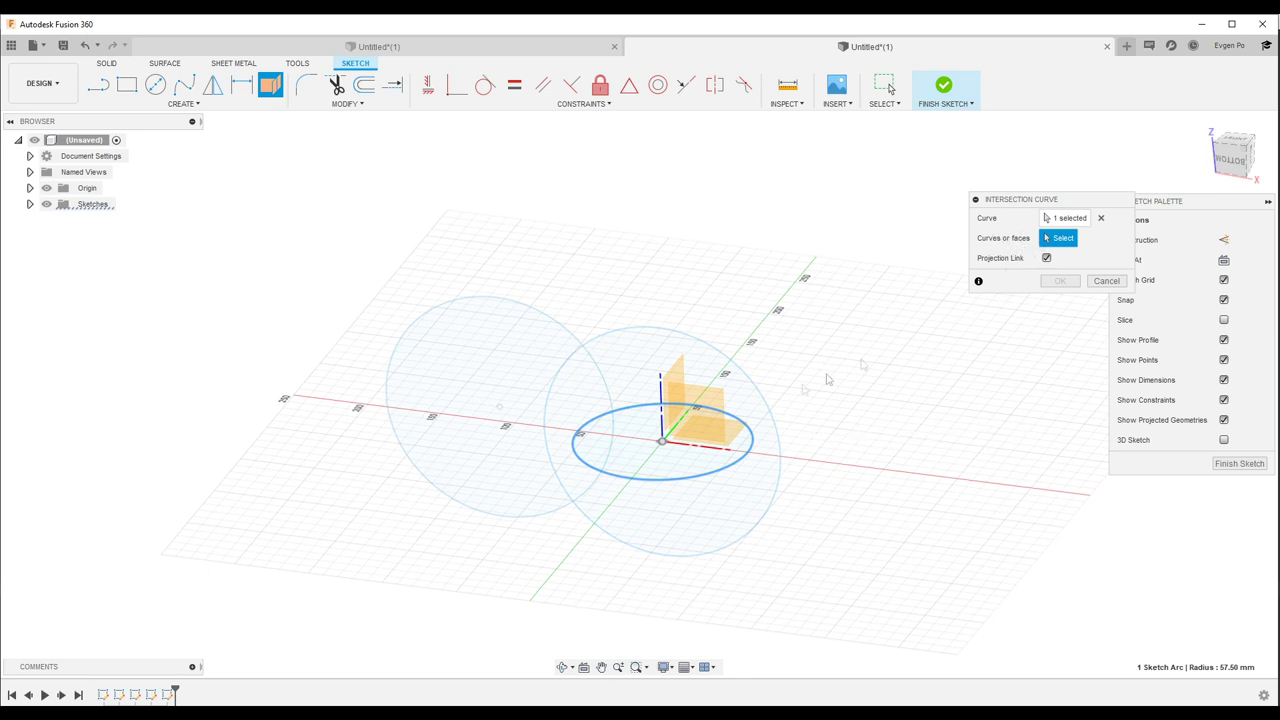
left_click(768, 407)
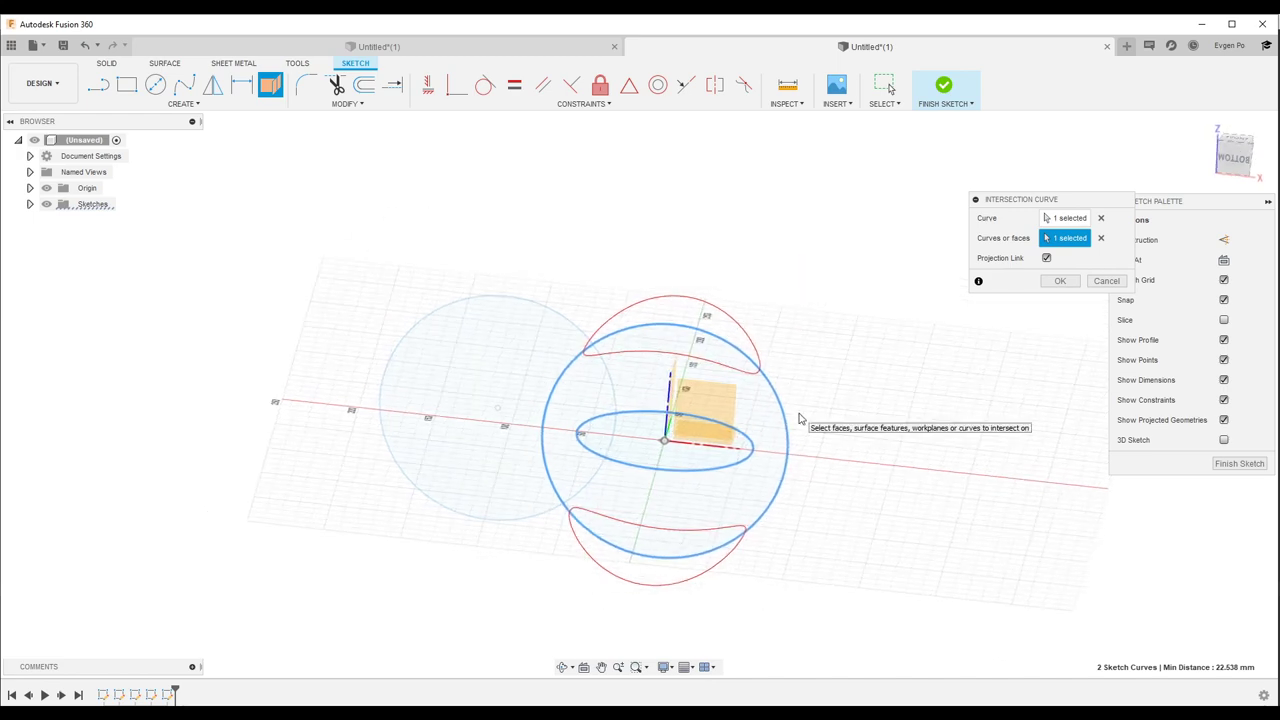
mouse_move(799, 425)
middle_mouse_down("shift")
mouse_move(828, 490)
mouse_move(705, 375)
middle_mouse_up("shift")
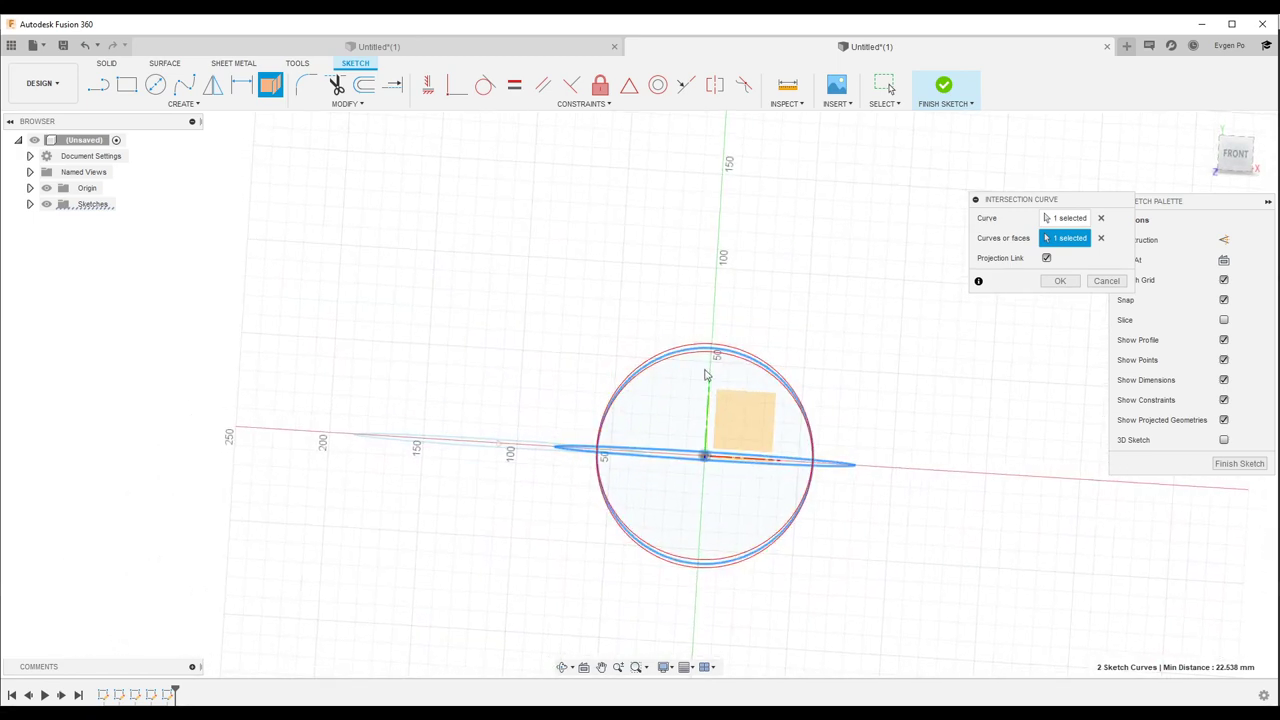
mouse_move(749, 446)
middle_mouse_down("shift")
mouse_move(673, 358)
mouse_move(770, 568)
middle_mouse_up("shift")
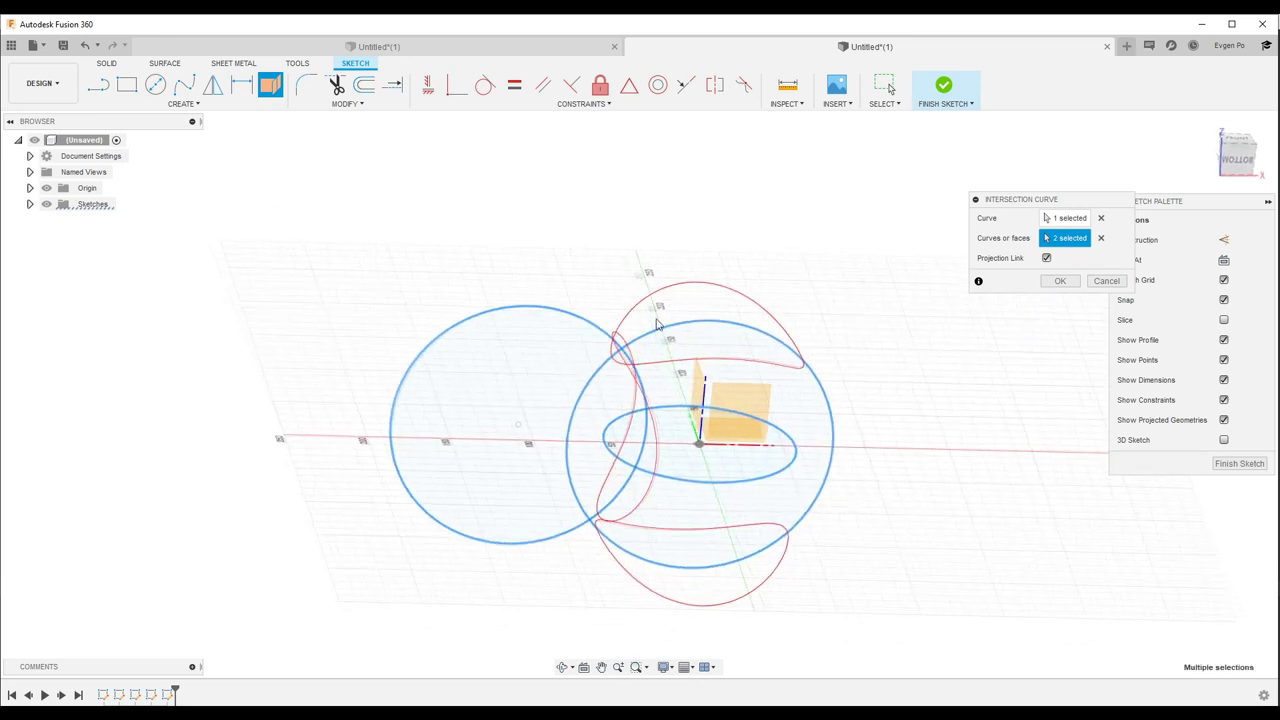
middle_click_drag(490, 316, 800, 420, "shift")
left_click(1060, 281)
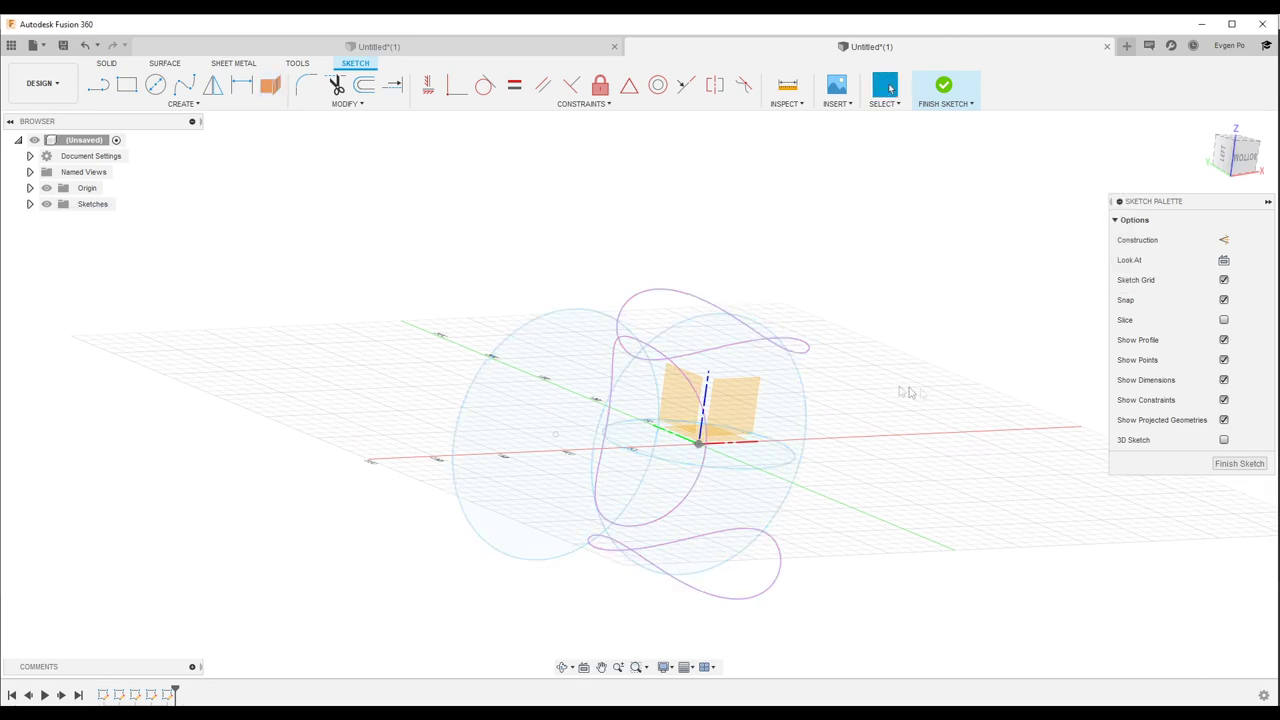
Finish Sketch5, expand the Sketches list, and select its 376.986 mm intersection spline
middle_click_drag(930, 394, 817, 391, "shift")
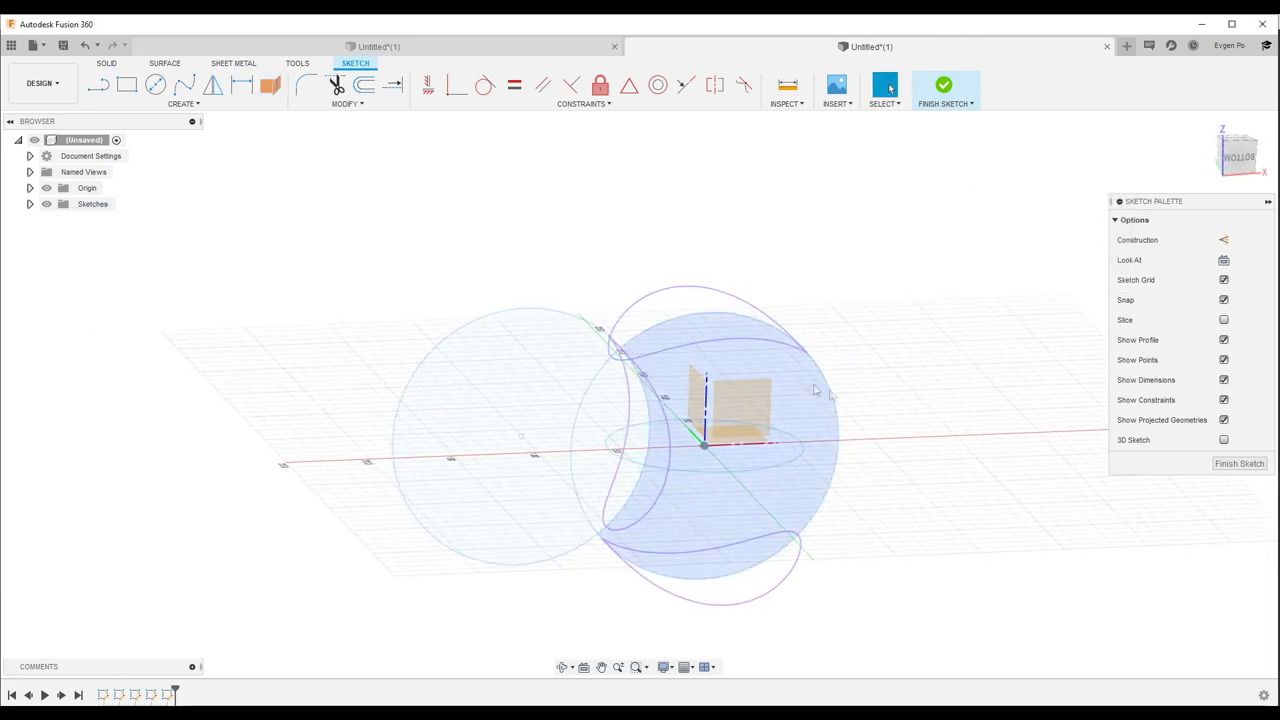
left_click(1240, 464)
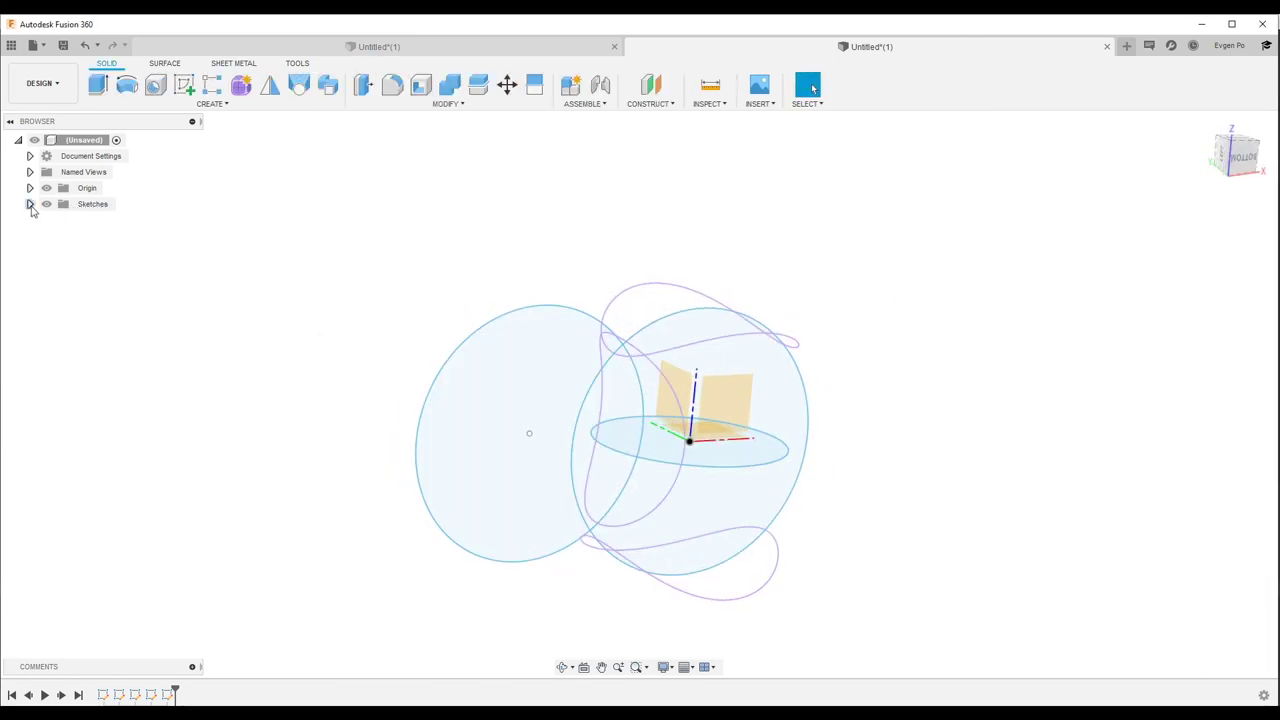
left_click(30, 204)
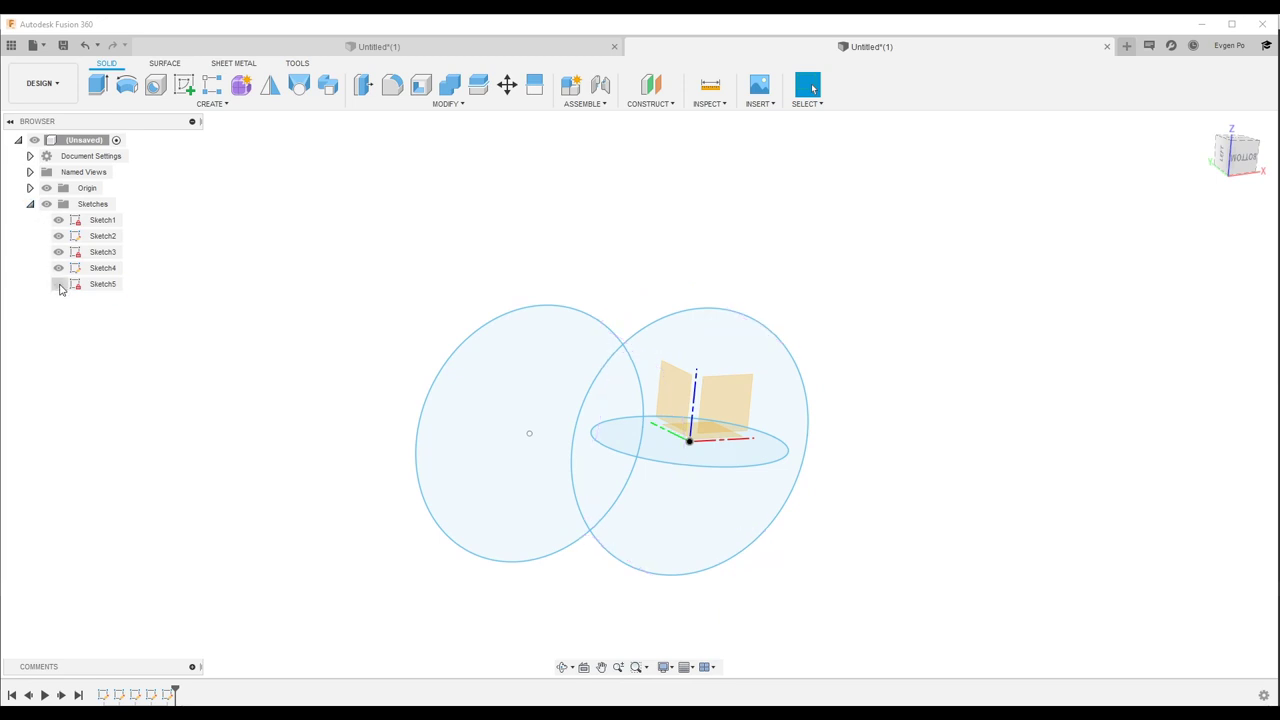
left_click(596, 292)
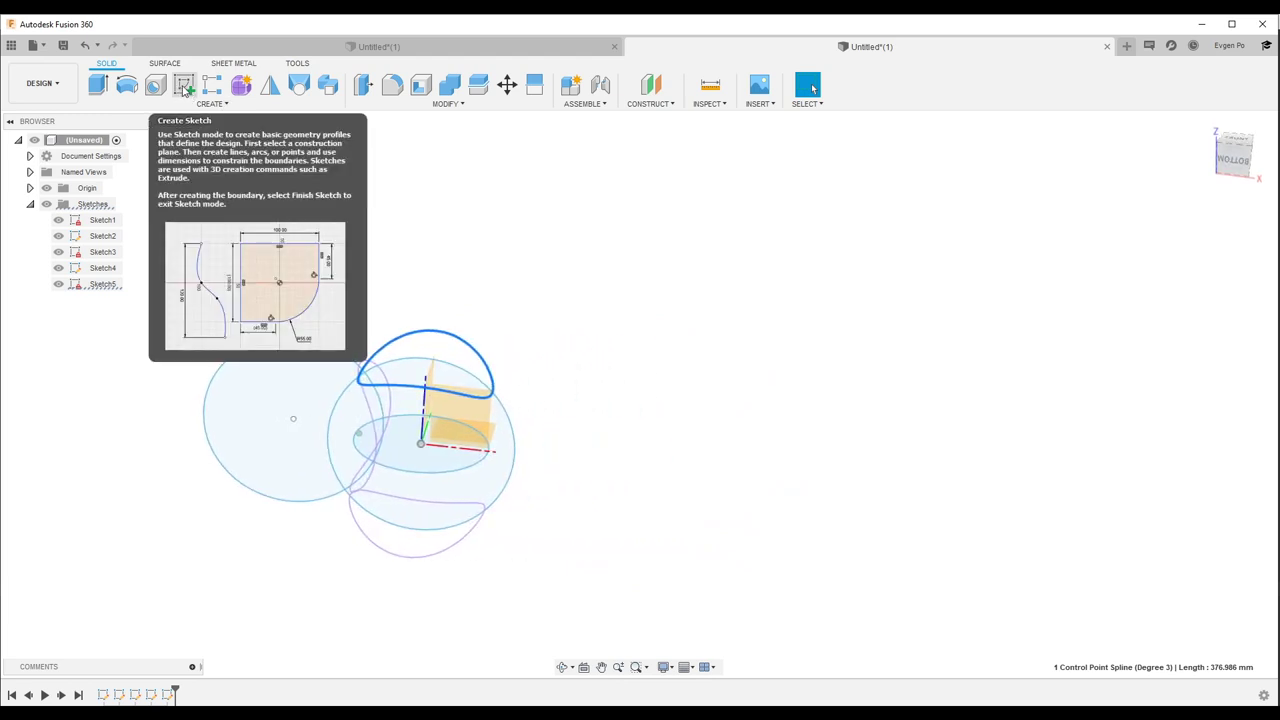
Draw a rectangle right of the circles in Sketch6, finish it, and start a sketch on the circle geometry
left_click(188, 90)
left_click(659, 413)
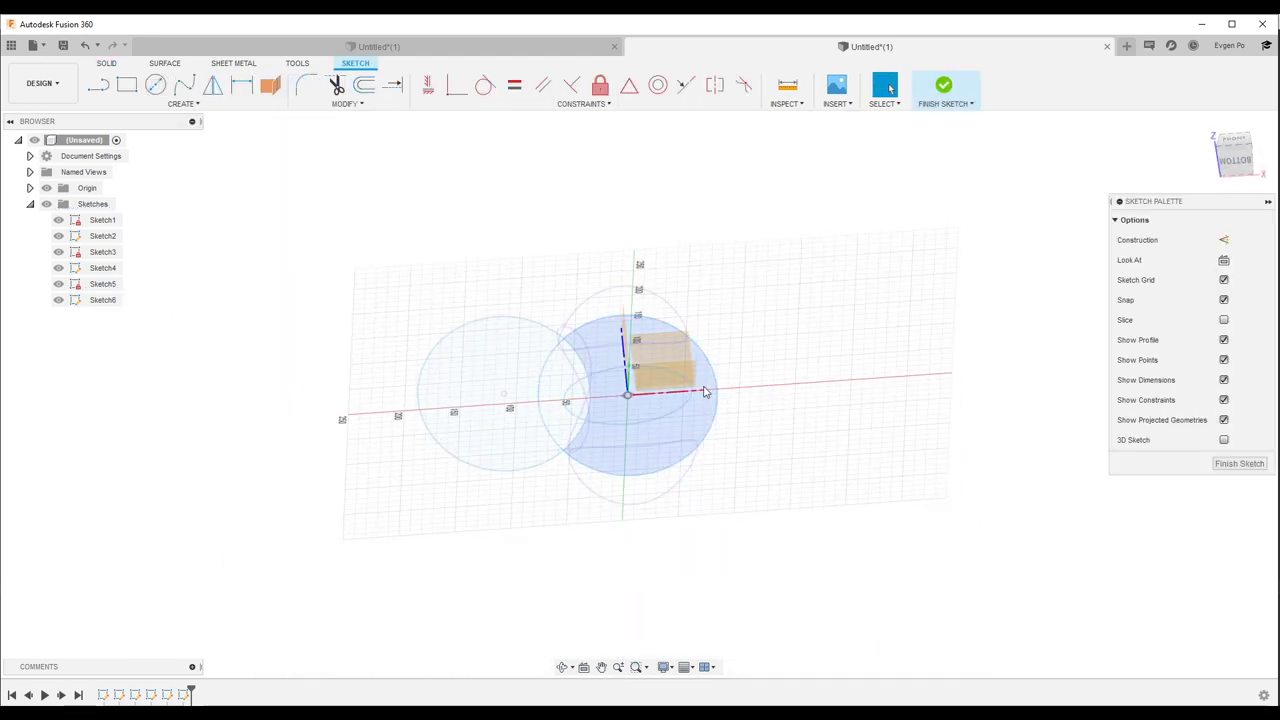
left_click(126, 84)
left_click(856, 352)
left_click(1022, 442)
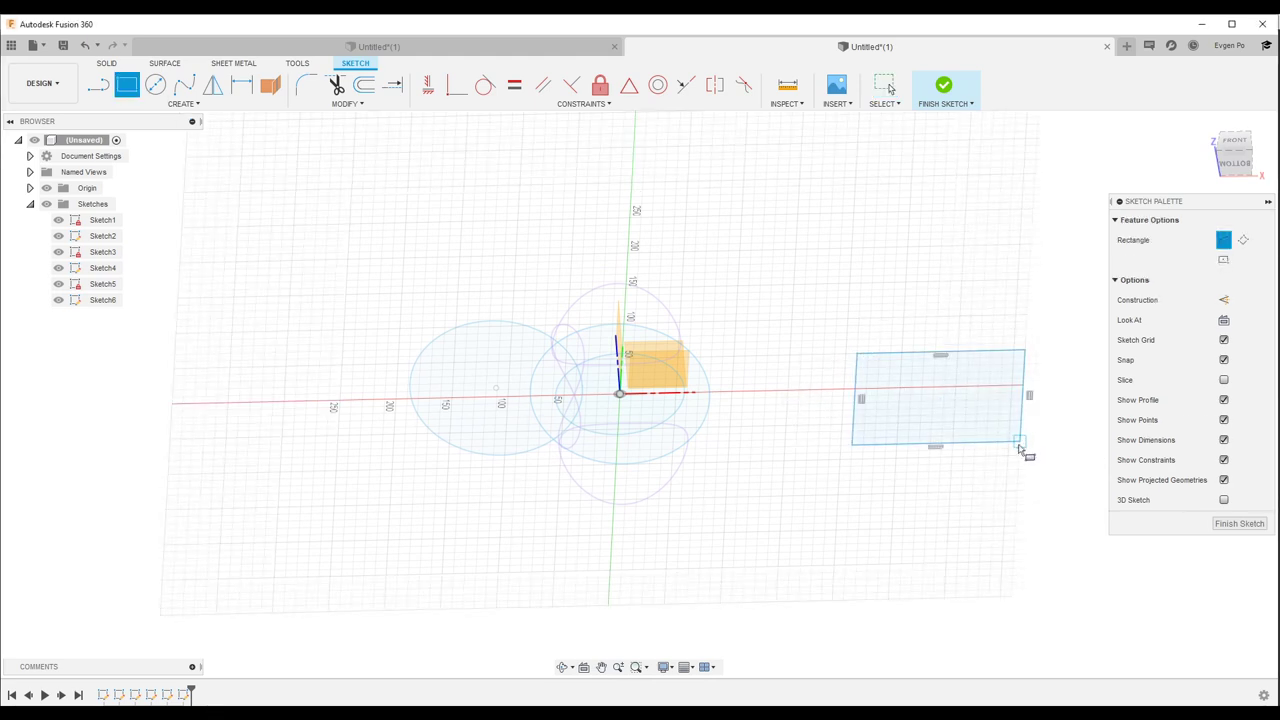
left_click(1239, 523)
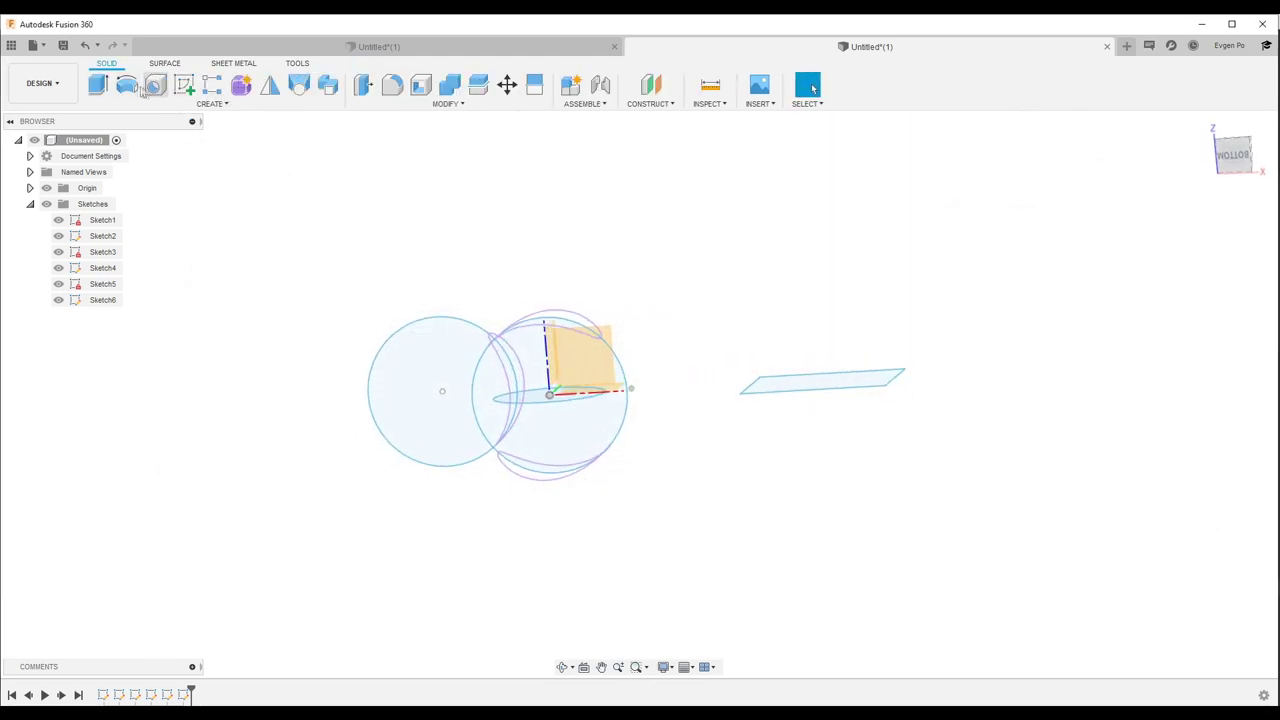
left_click(184, 84)
left_click(585, 355)
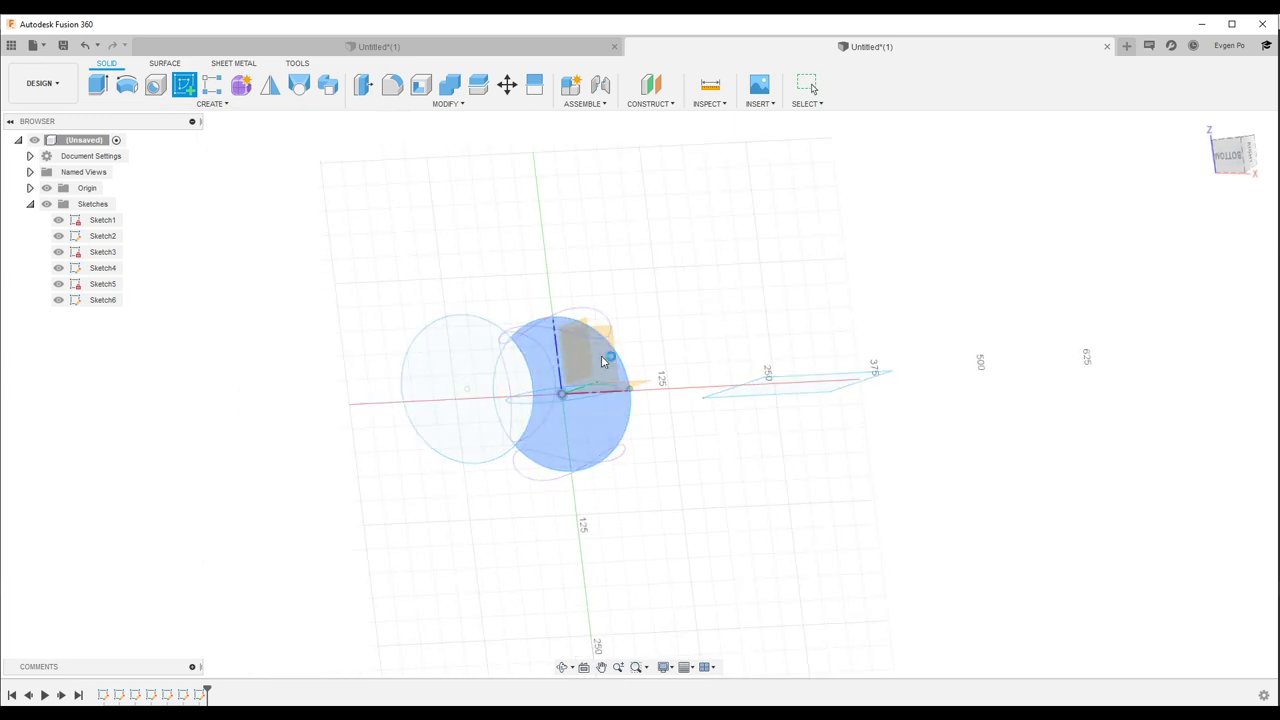
Draw a large circle enclosing a smaller circle over the rectangle, then finish Sketch7
left_click(155, 85)
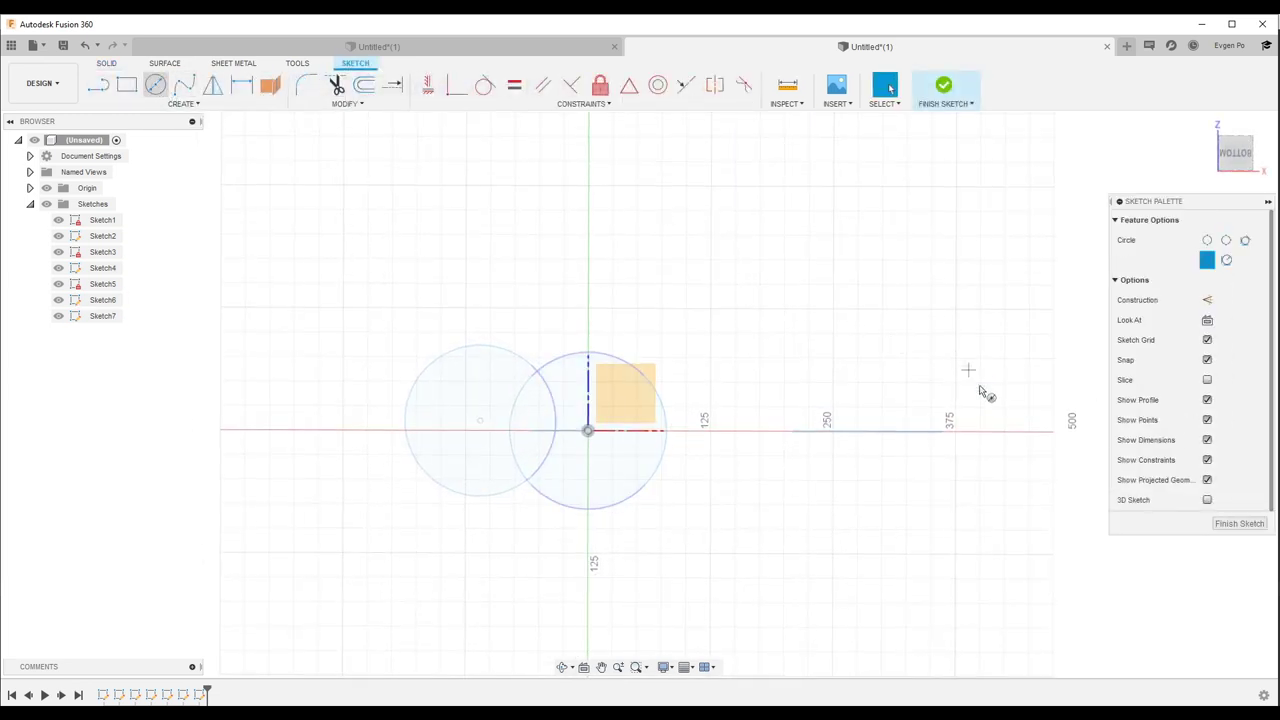
left_click(836, 437)
left_click(959, 469)
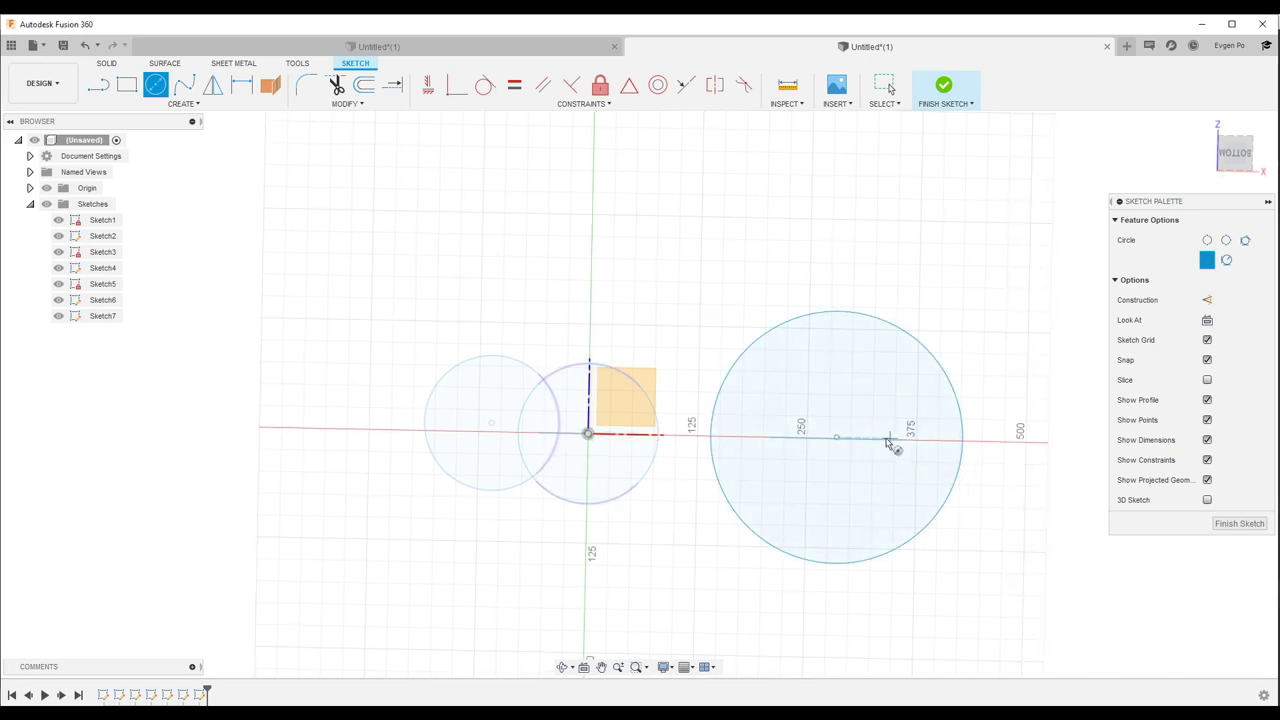
left_click(872, 432)
left_click(931, 459)
left_click(1239, 523)
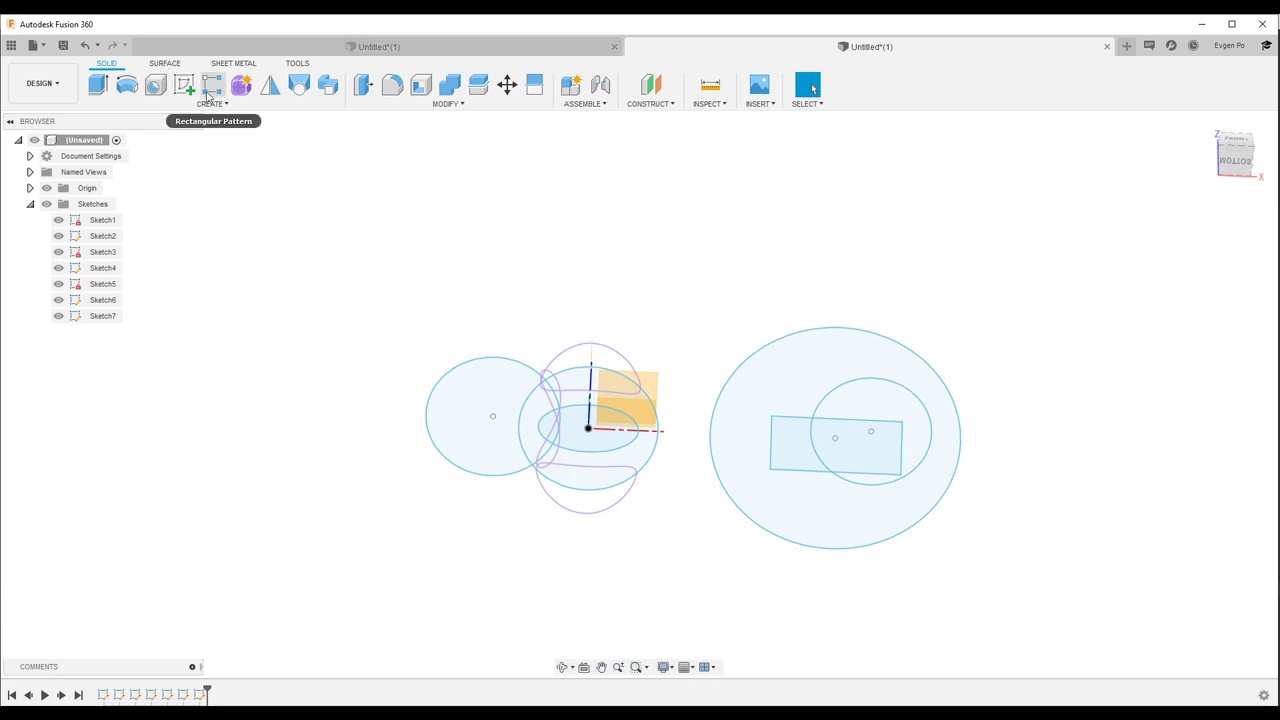
Start Sketch8 on a face and orbit to see the circles in 3D
left_click(184, 85)
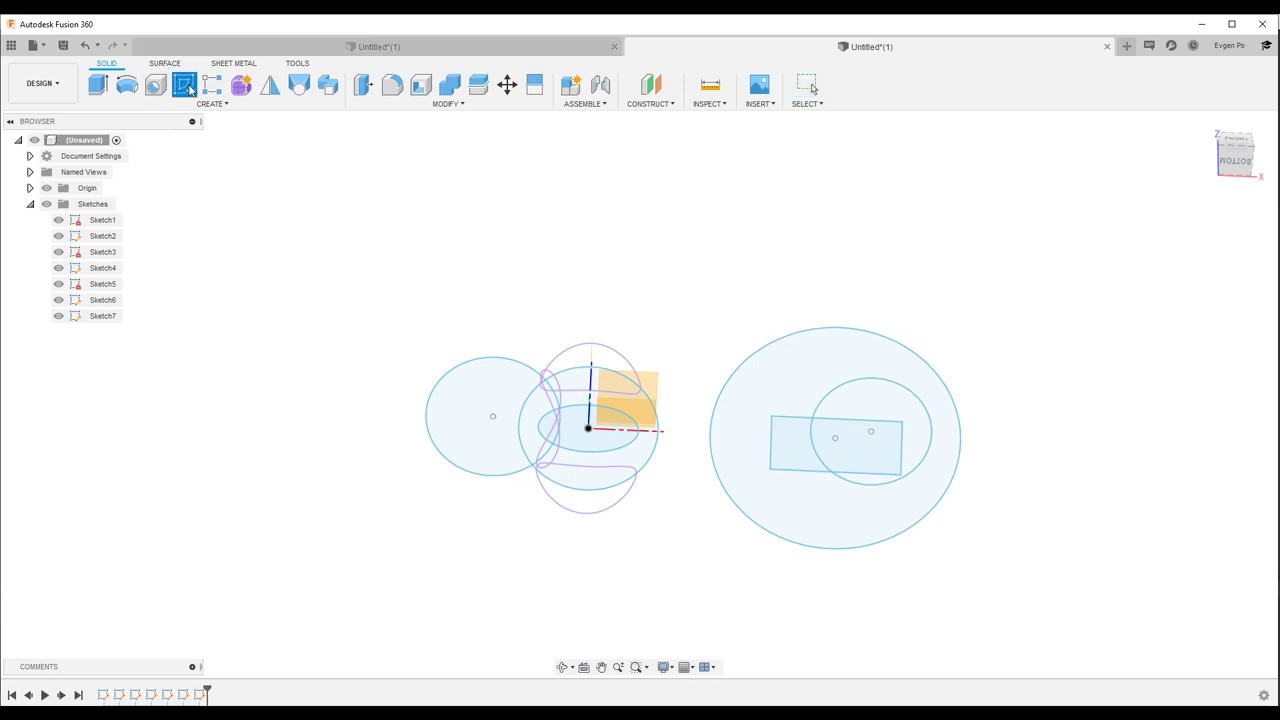
left_click(648, 403)
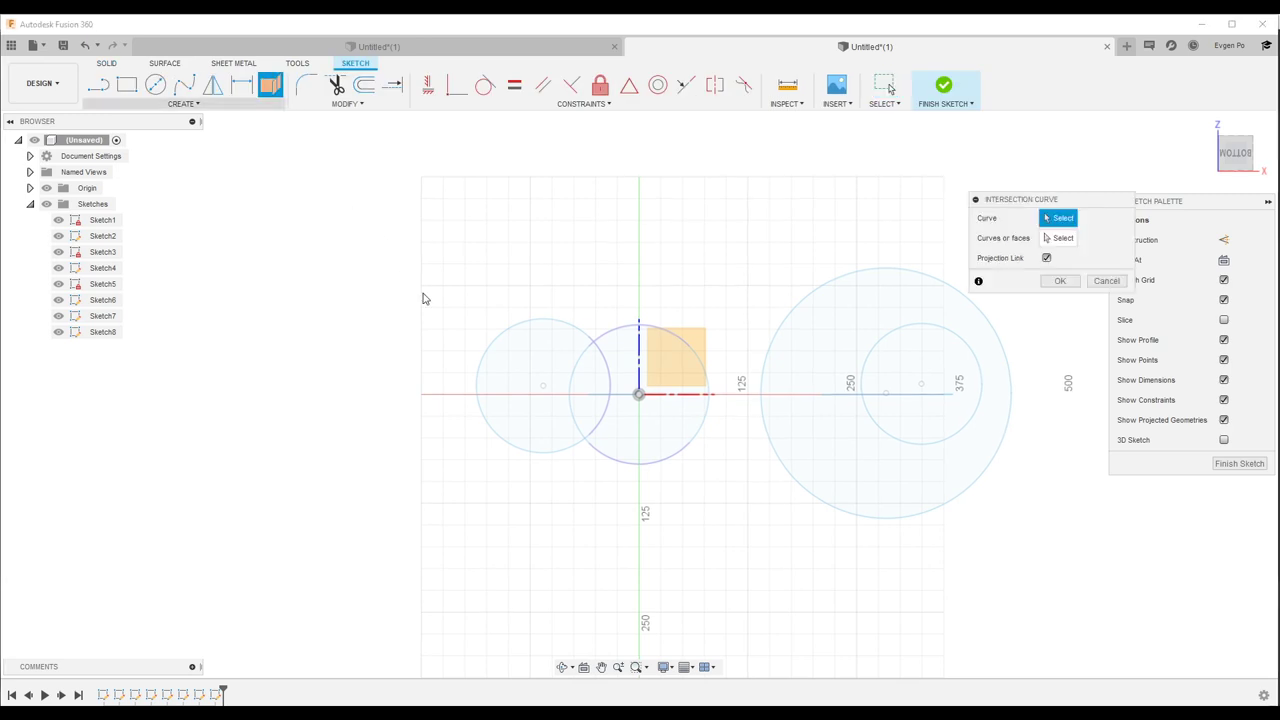
middle_click_drag(423, 298, 826, 440, "shift")
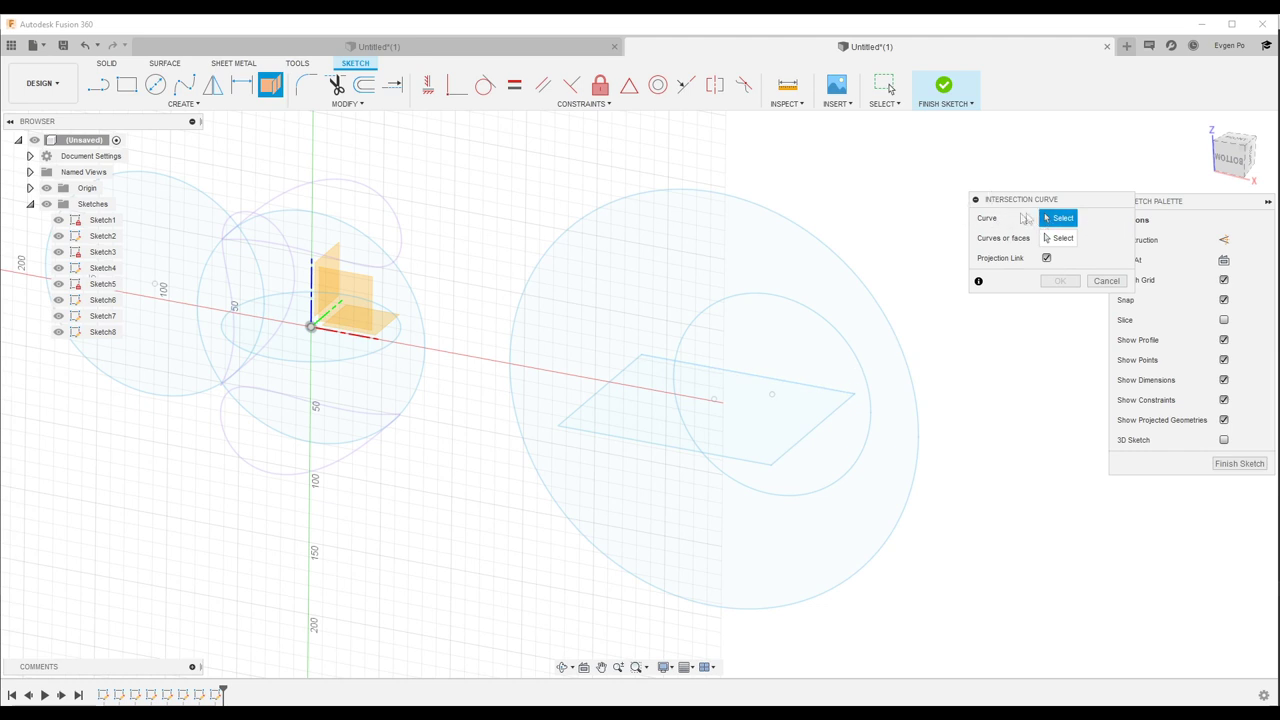
Intersect the inner circle with the rectangle's right edge to create the first intersection curves
left_click(821, 394)
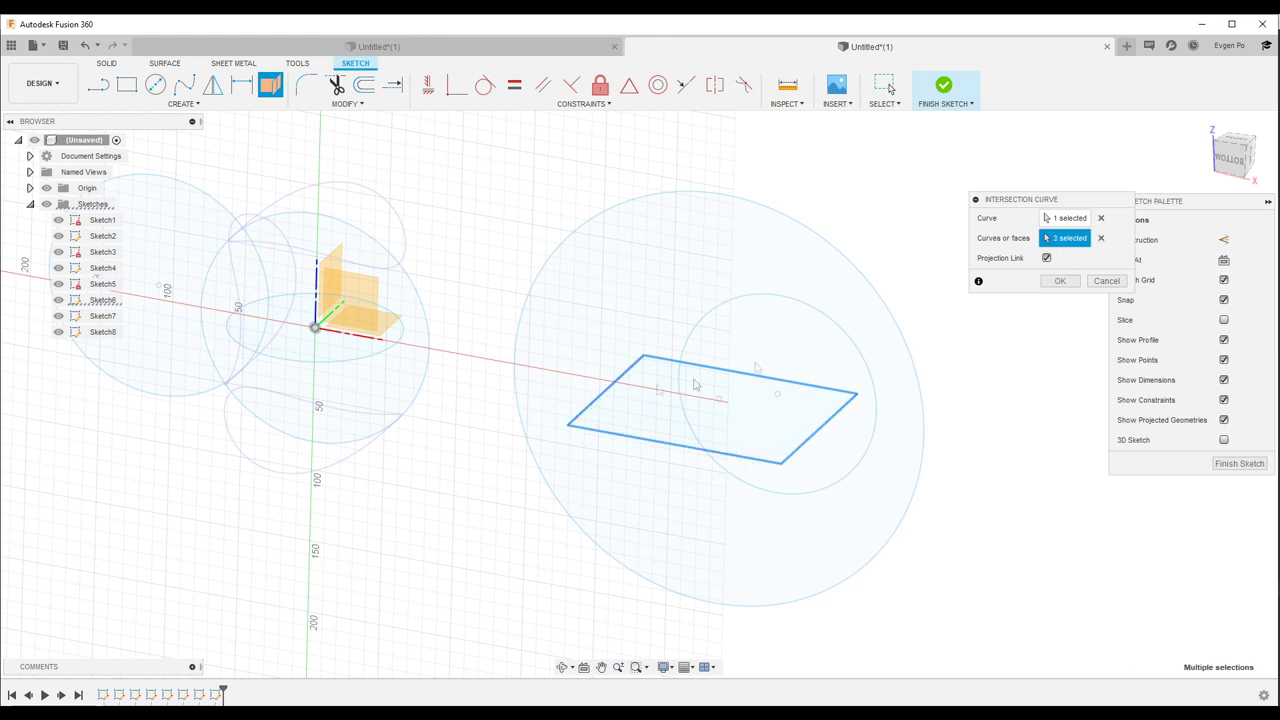
middle_click_drag(790, 376, 760, 397, "shift")
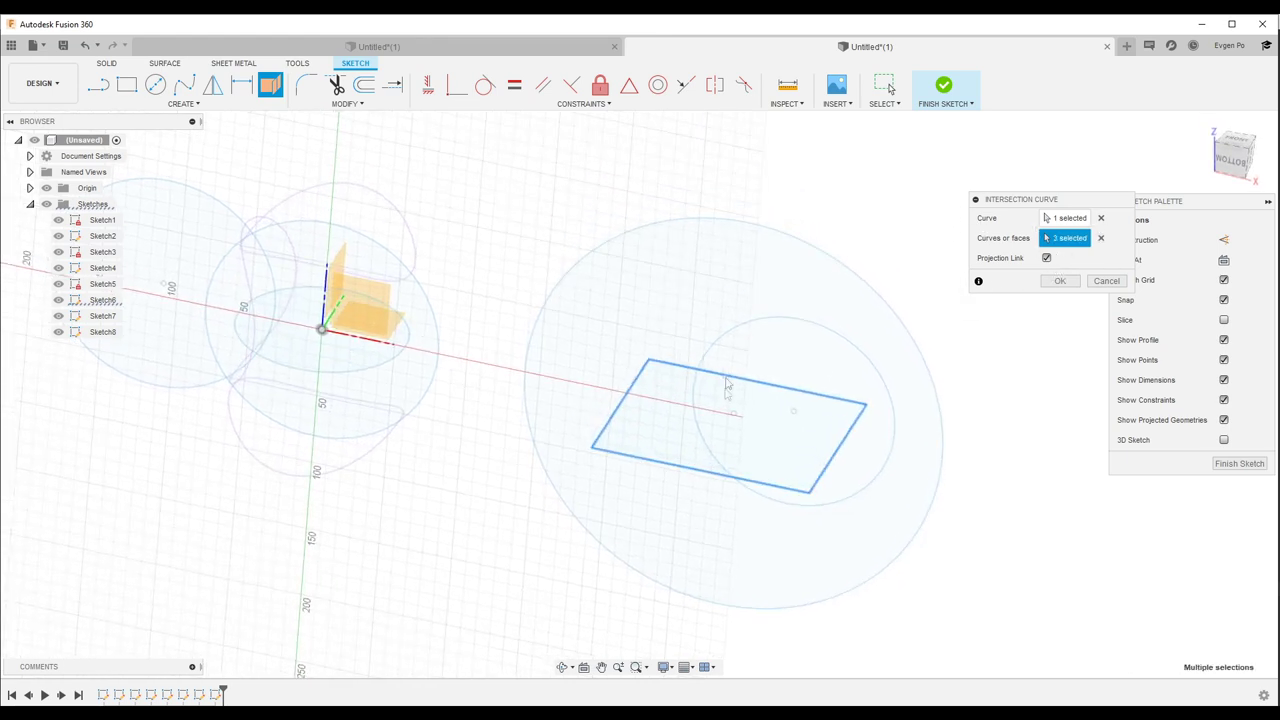
left_click(1101, 237)
left_click(894, 437)
mouse_move(894, 437)
middle_mouse_down("shift")
mouse_move(1050, 314)
mouse_move(955, 410)
middle_mouse_up("shift")
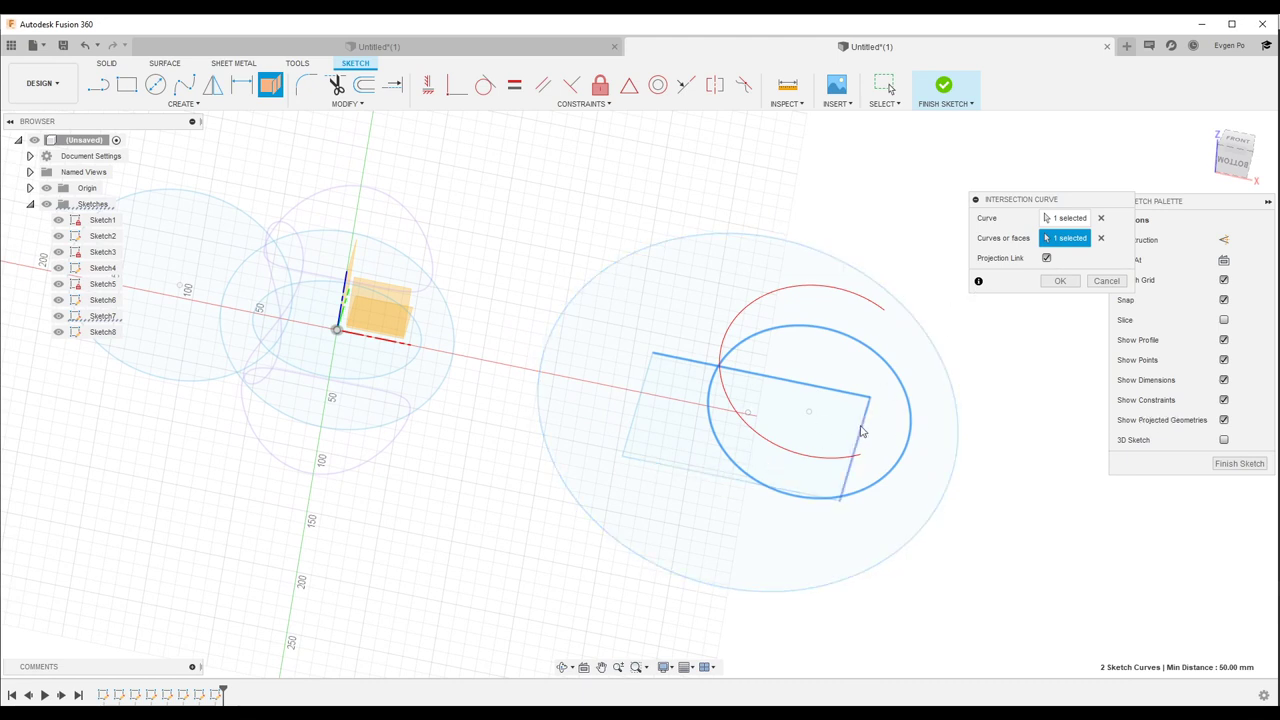
left_click(1101, 240)
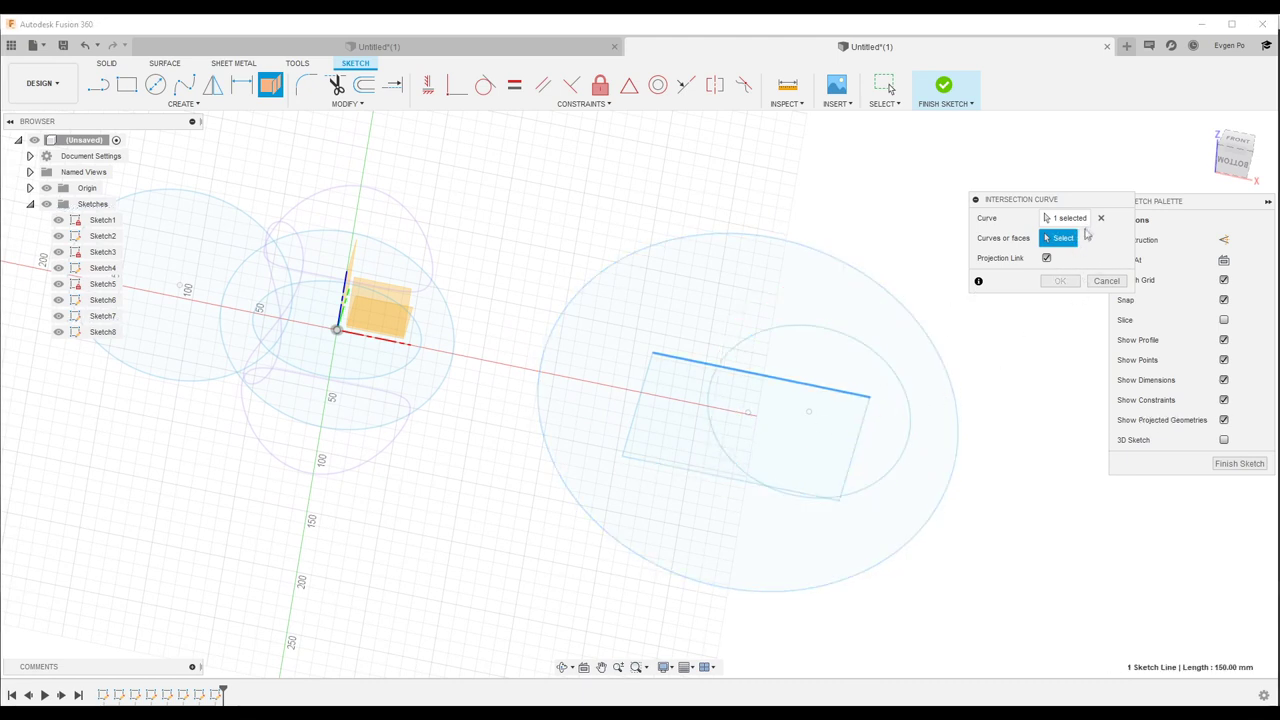
left_click(852, 446)
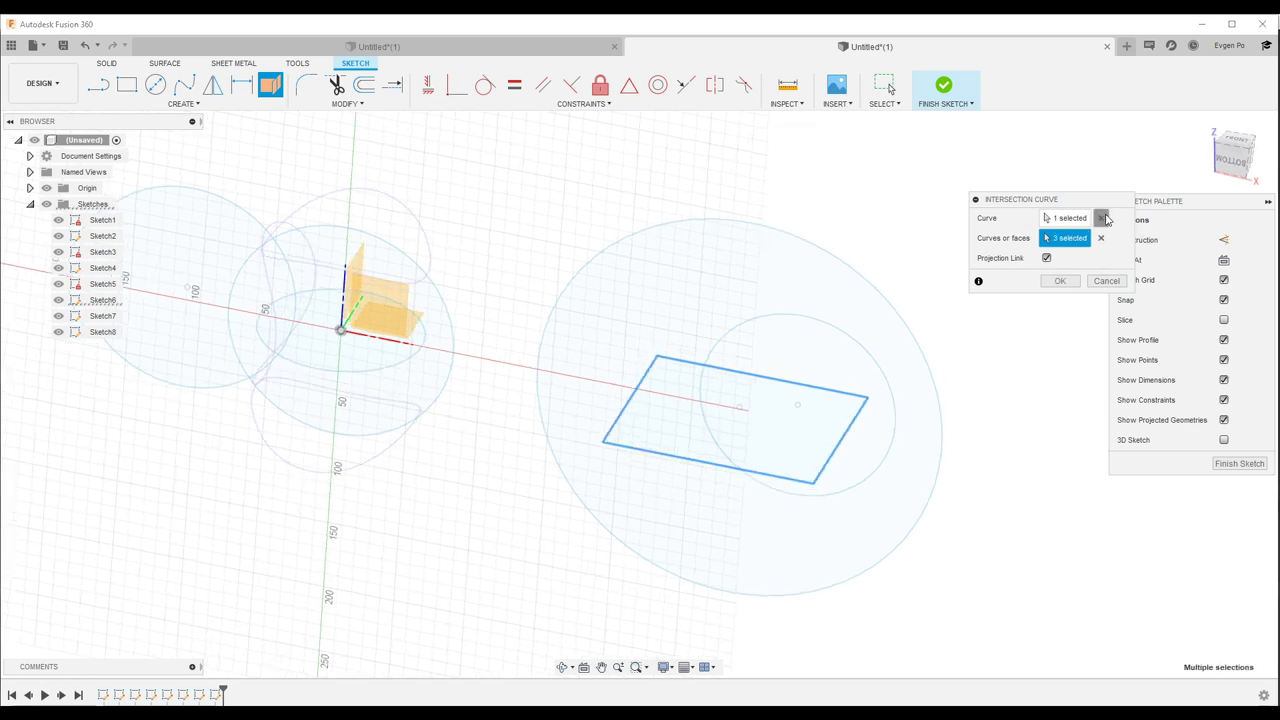
left_click(1047, 218)
left_click(876, 363)
middle_click_drag(876, 363, 960, 320, "shift")
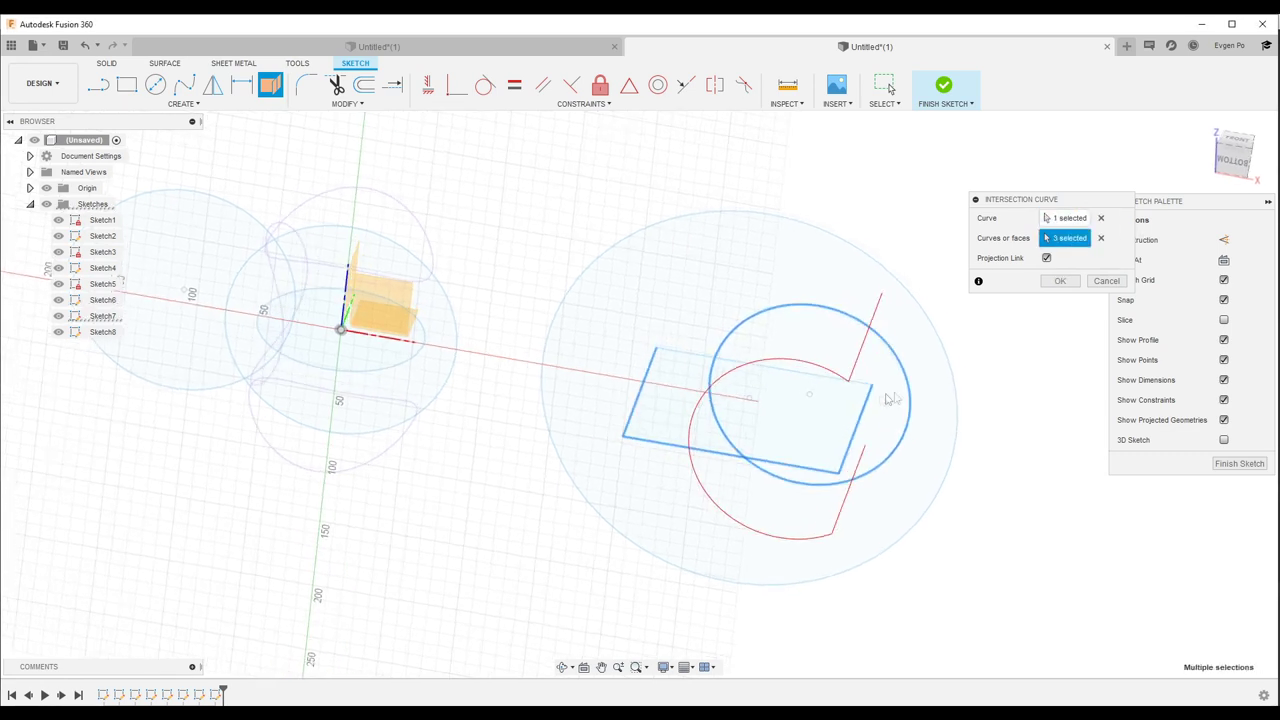
mouse_move(685, 355)
middle_mouse_down("shift")
mouse_move(840, 222)
mouse_move(855, 238)
mouse_move(843, 289)
mouse_move(853, 360)
mouse_move(887, 445)
mouse_move(1073, 340)
middle_mouse_up("shift")
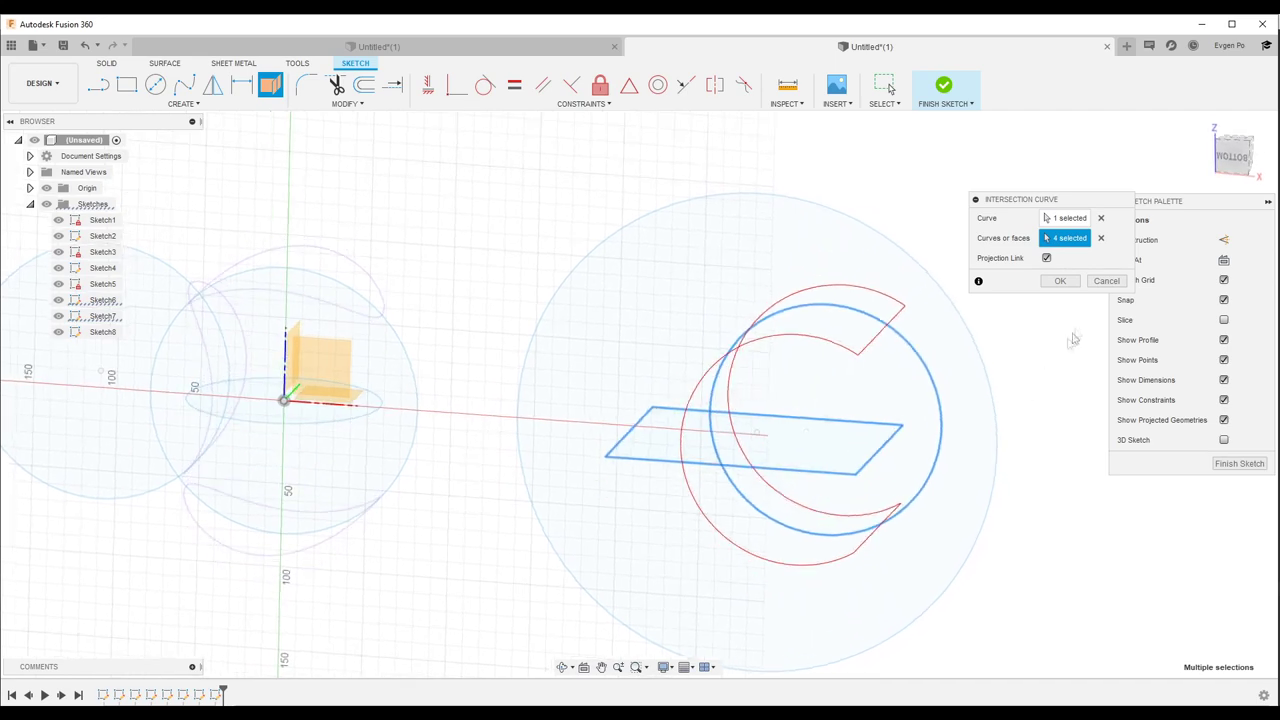
middle_click_drag(873, 241, 1087, 266, "shift")
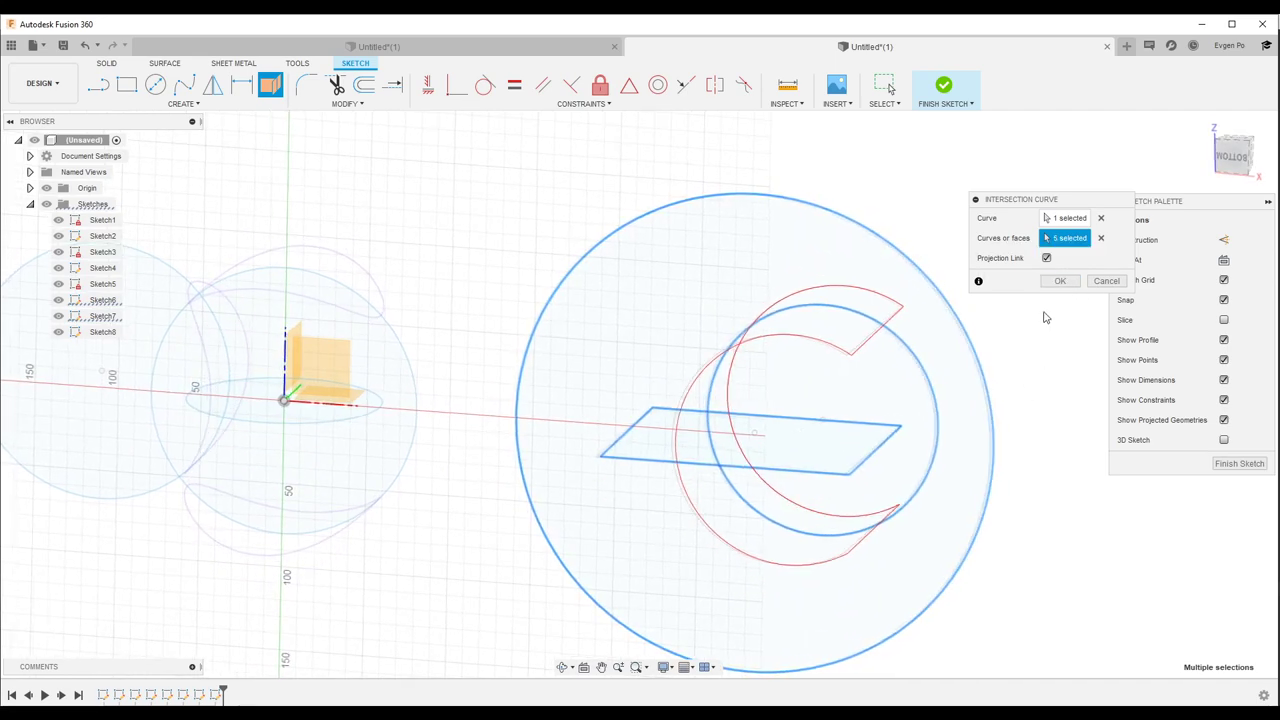
left_click(1062, 281)
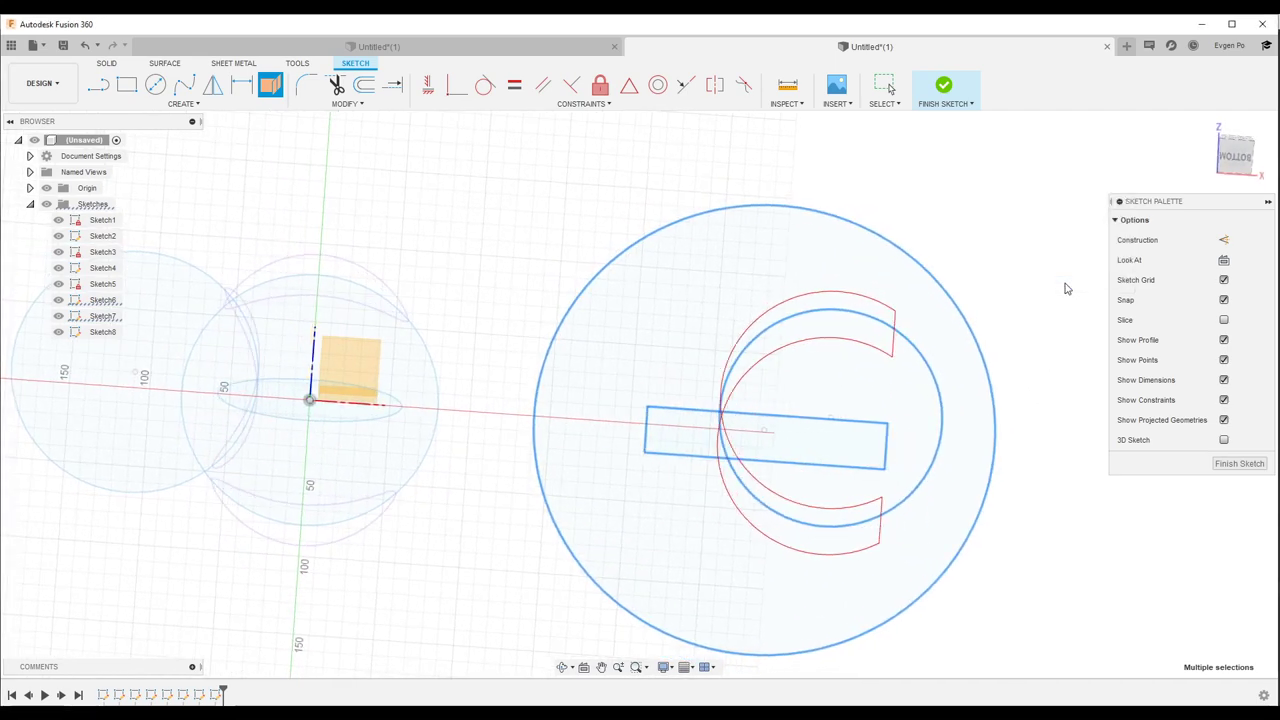
Create a second set of intersection curves from the large circle against the selected faces
middle_click_drag(1071, 300, 1018, 326, "shift")
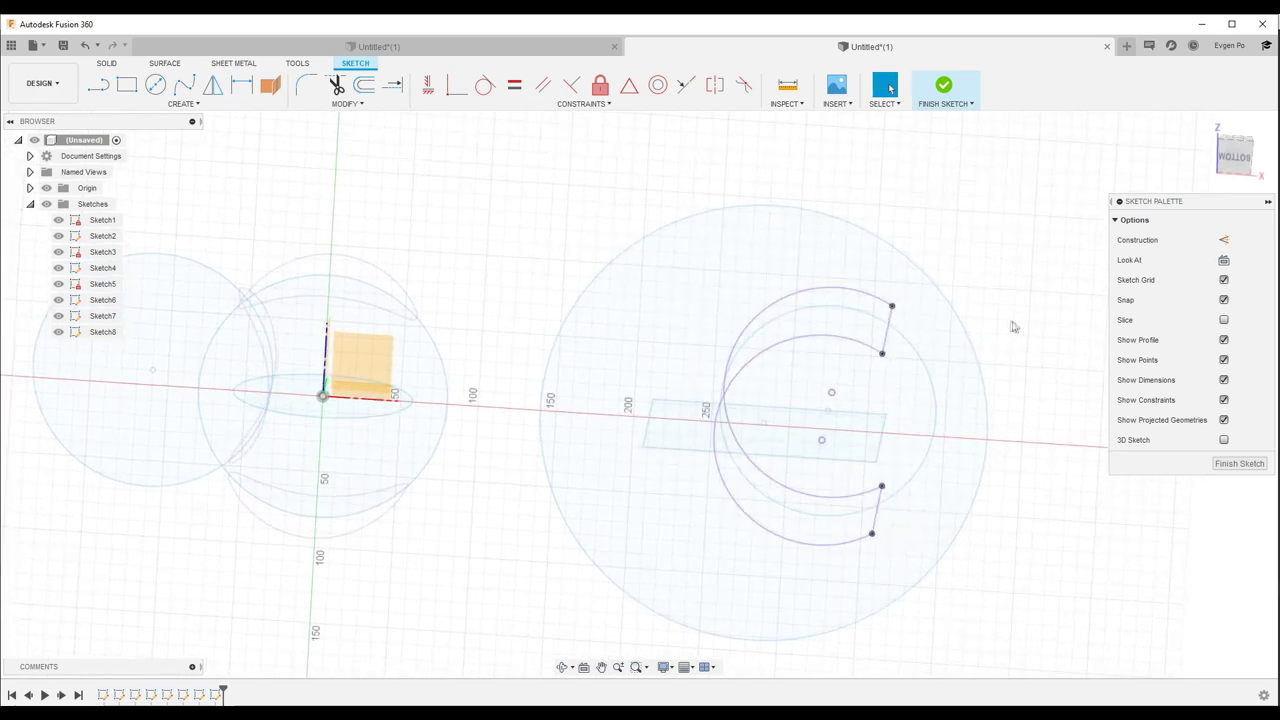
left_click(271, 87)
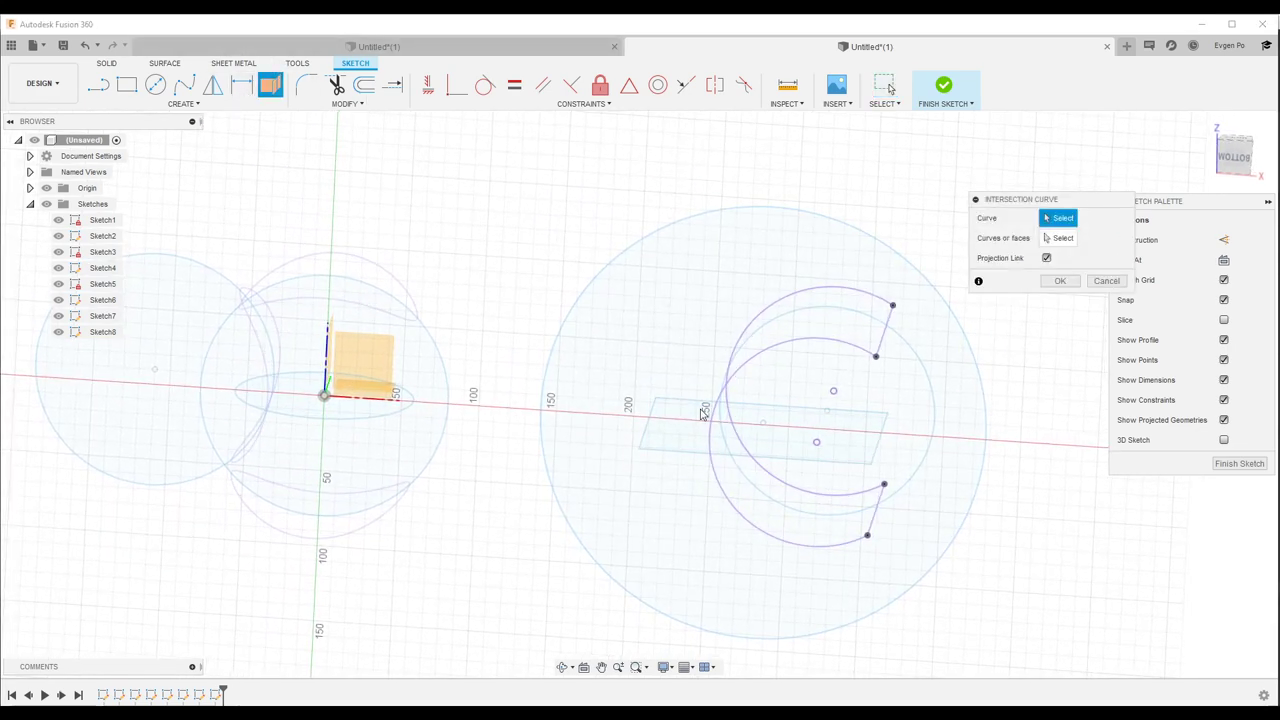
left_click(769, 209)
mouse_move(766, 211)
middle_mouse_down("shift")
mouse_move(779, 363)
mouse_move(718, 358)
middle_mouse_up("shift")
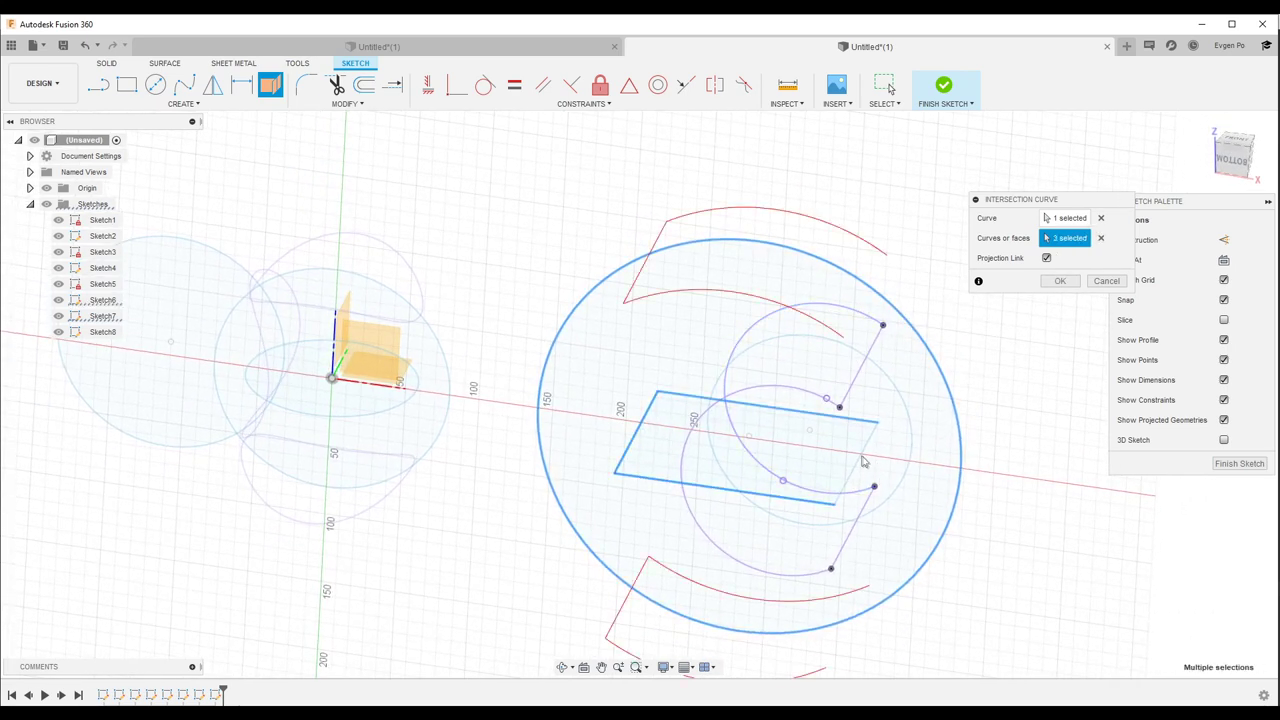
middle_click_drag(863, 460, 646, 414, "shift")
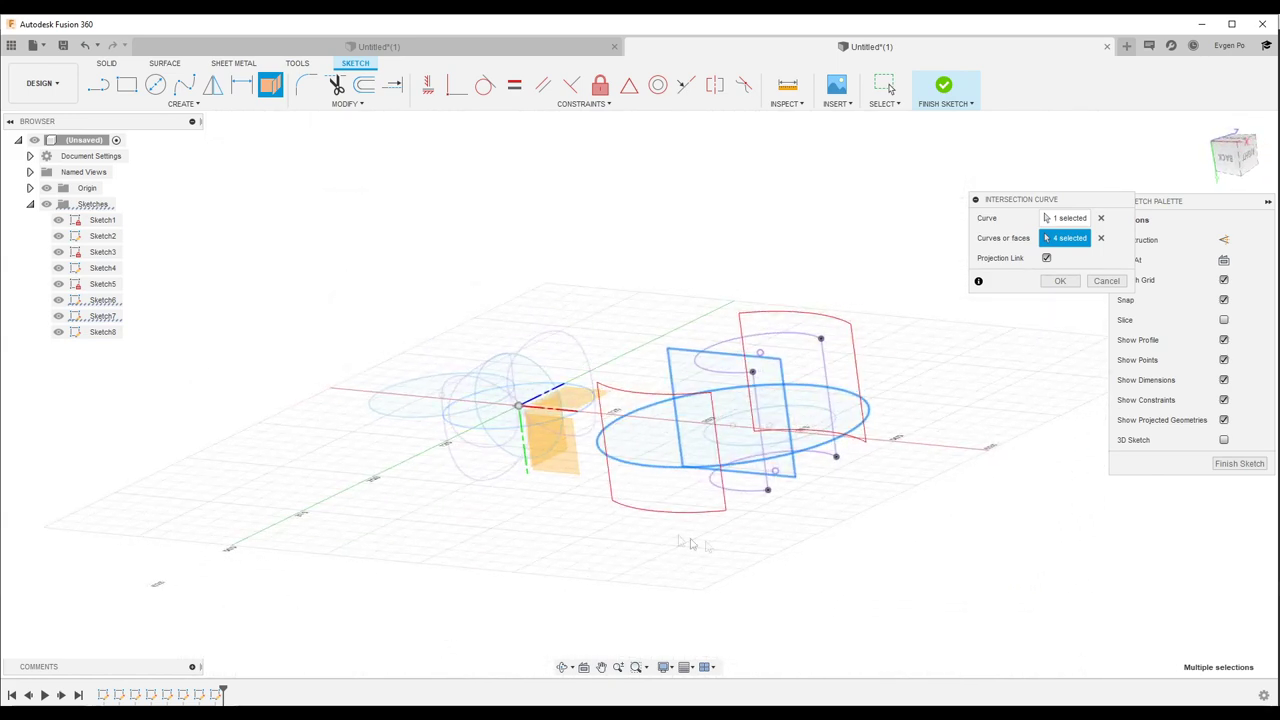
middle_click_drag(670, 537, 760, 440, "shift")
left_click(1060, 281)
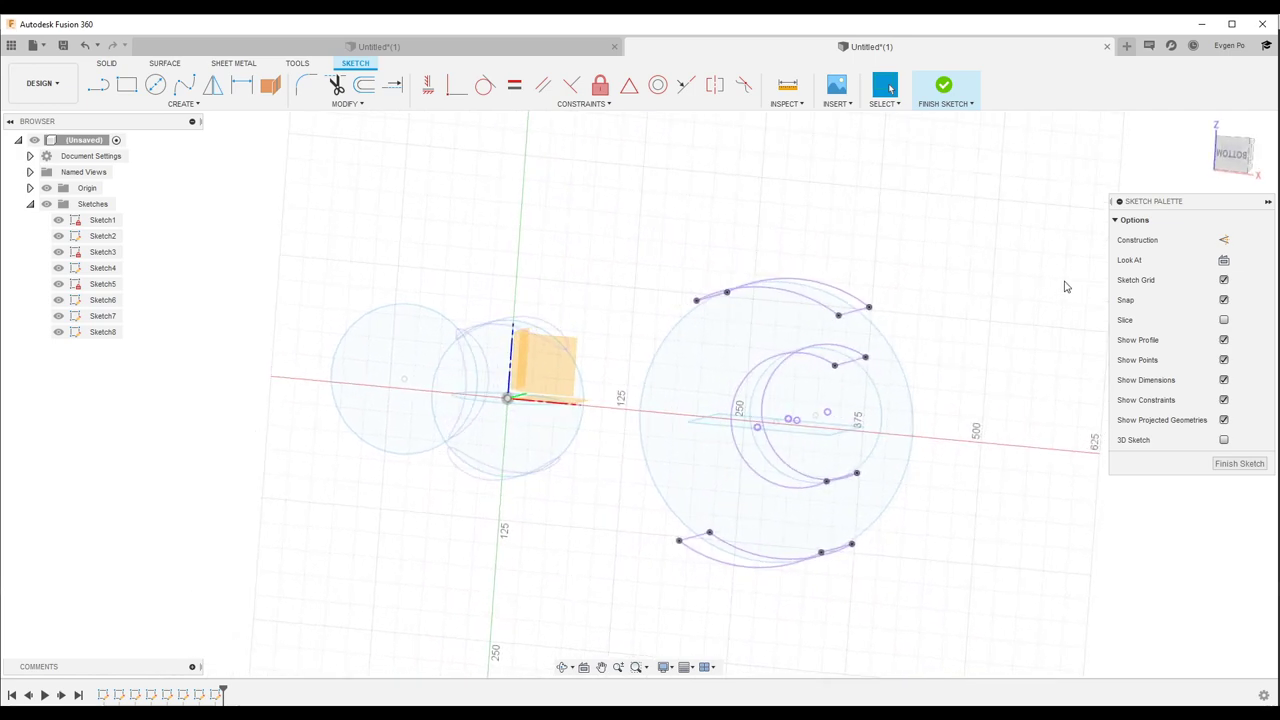
Add a rectangle past the 750 mark, finish Sketch8, and start Sketch9 on a new plane
middle_click_drag(1065, 286, 815, 367, "shift")
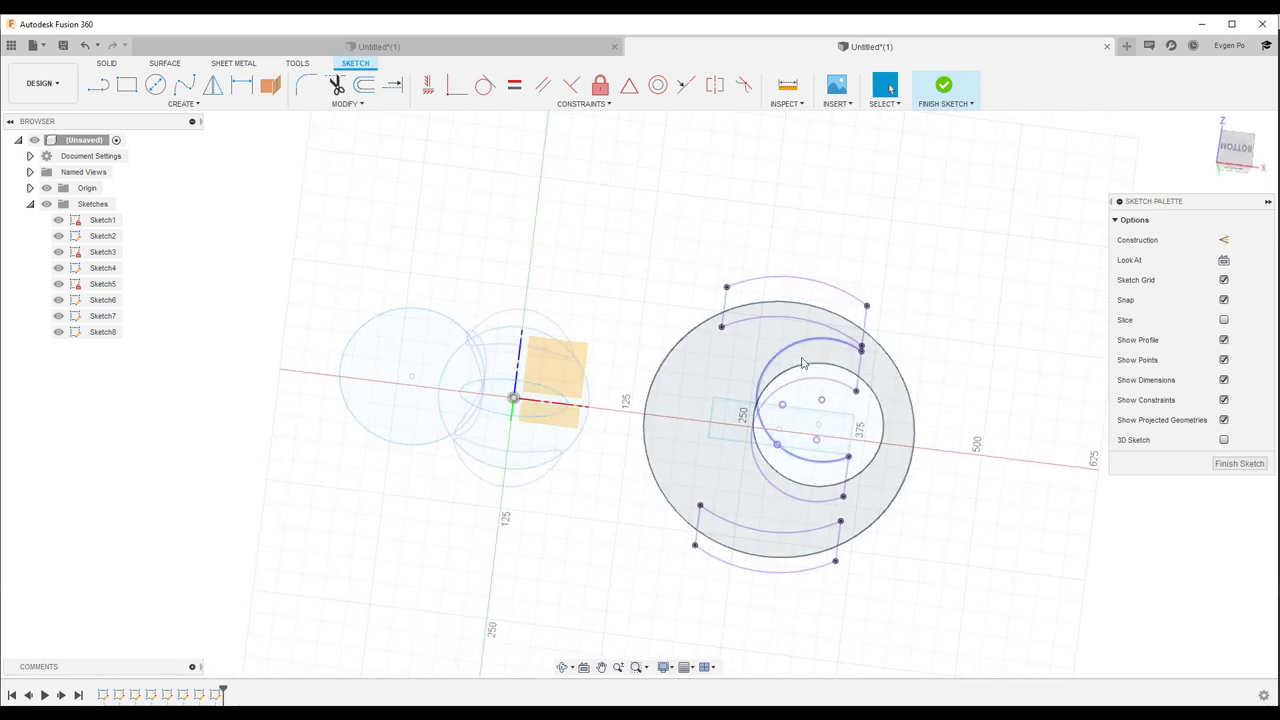
middle_click_drag(818, 372, 829, 386, "shift")
scroll(829, 386, "down", 5)
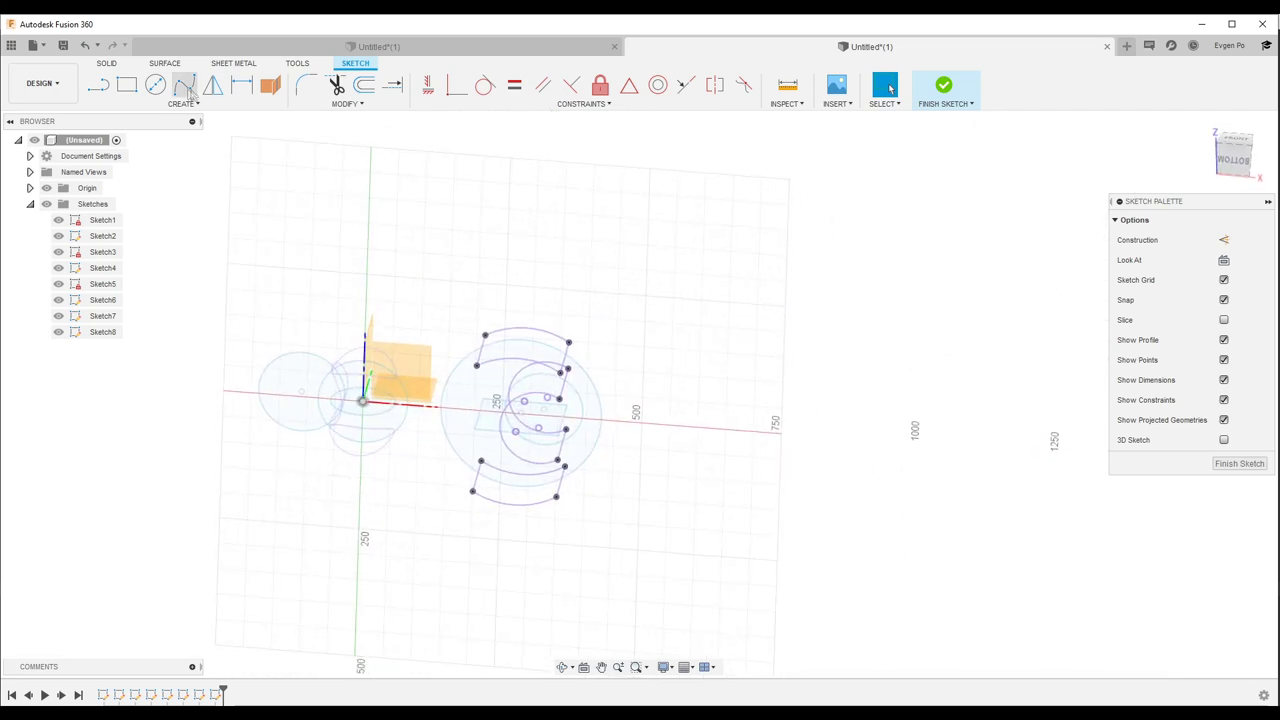
left_click(127, 87)
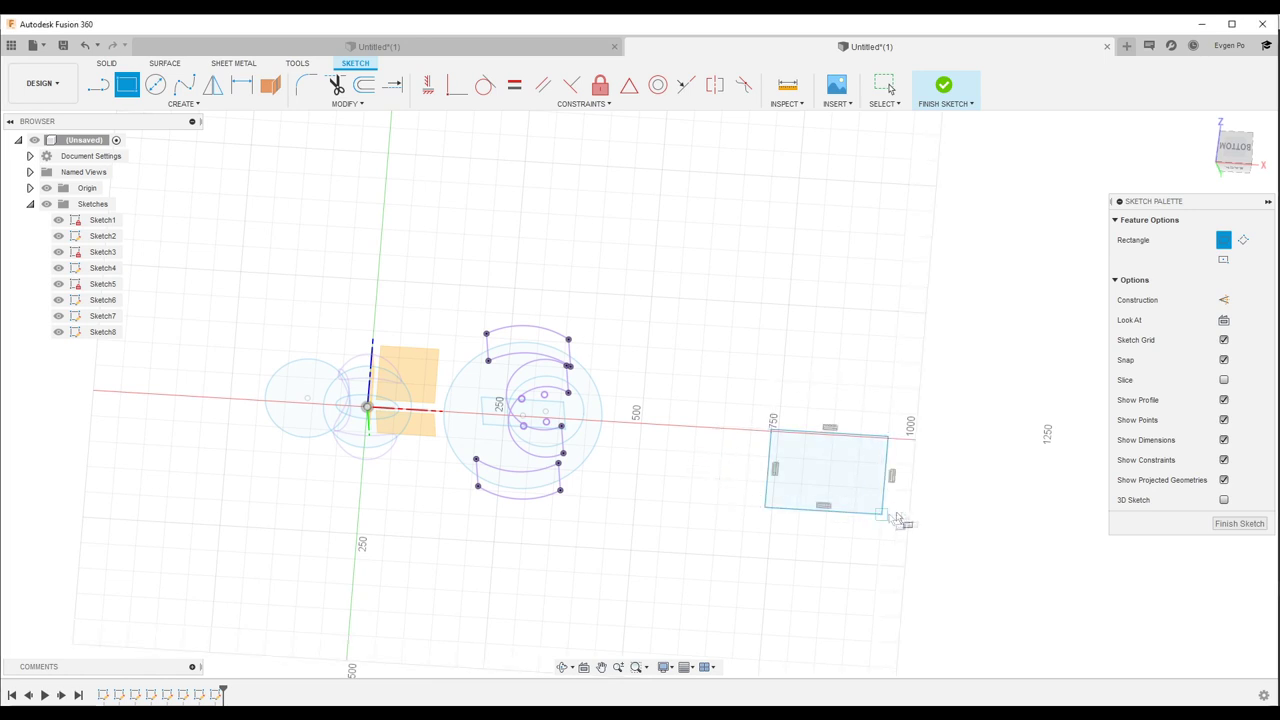
left_click(1222, 526)
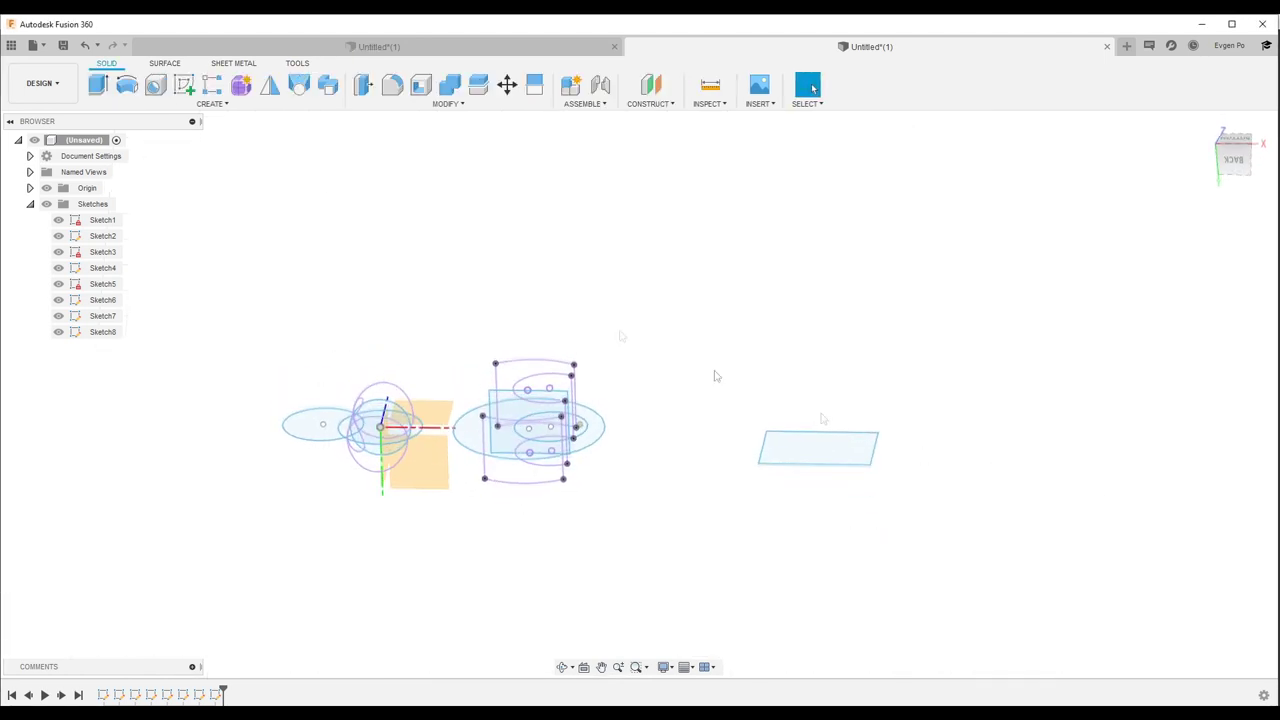
left_click(187, 88)
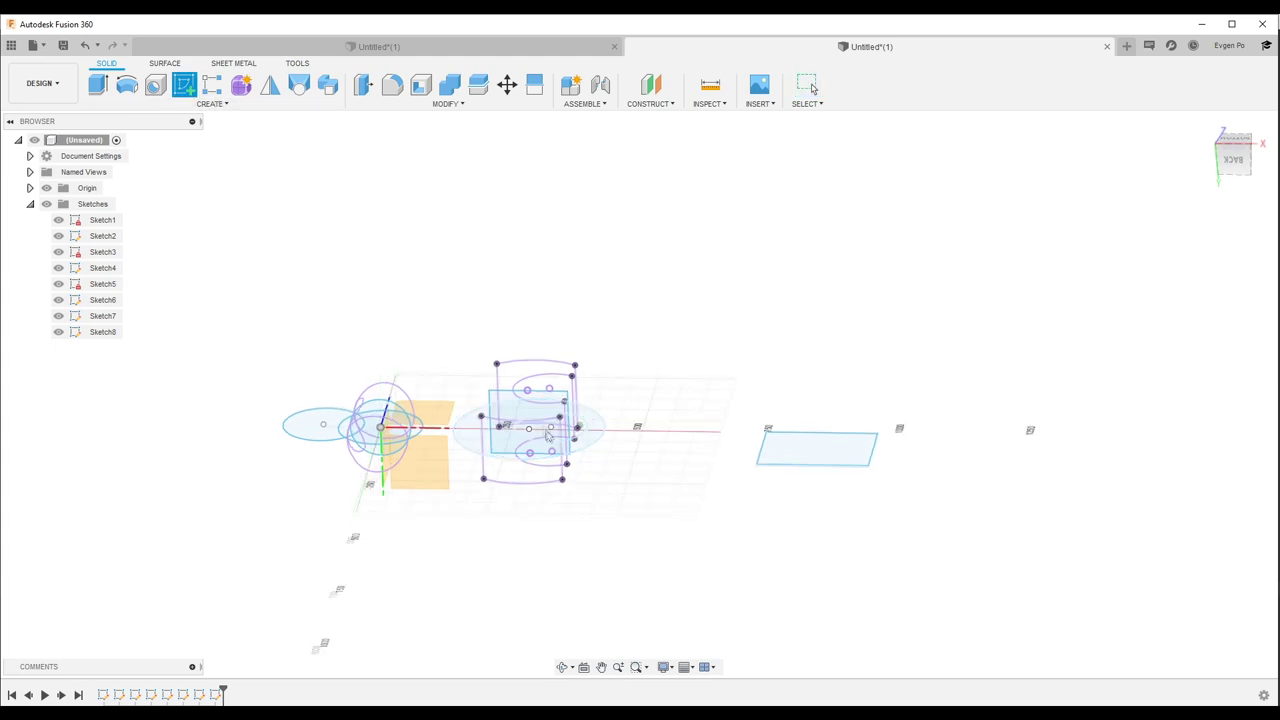
left_click(438, 455)
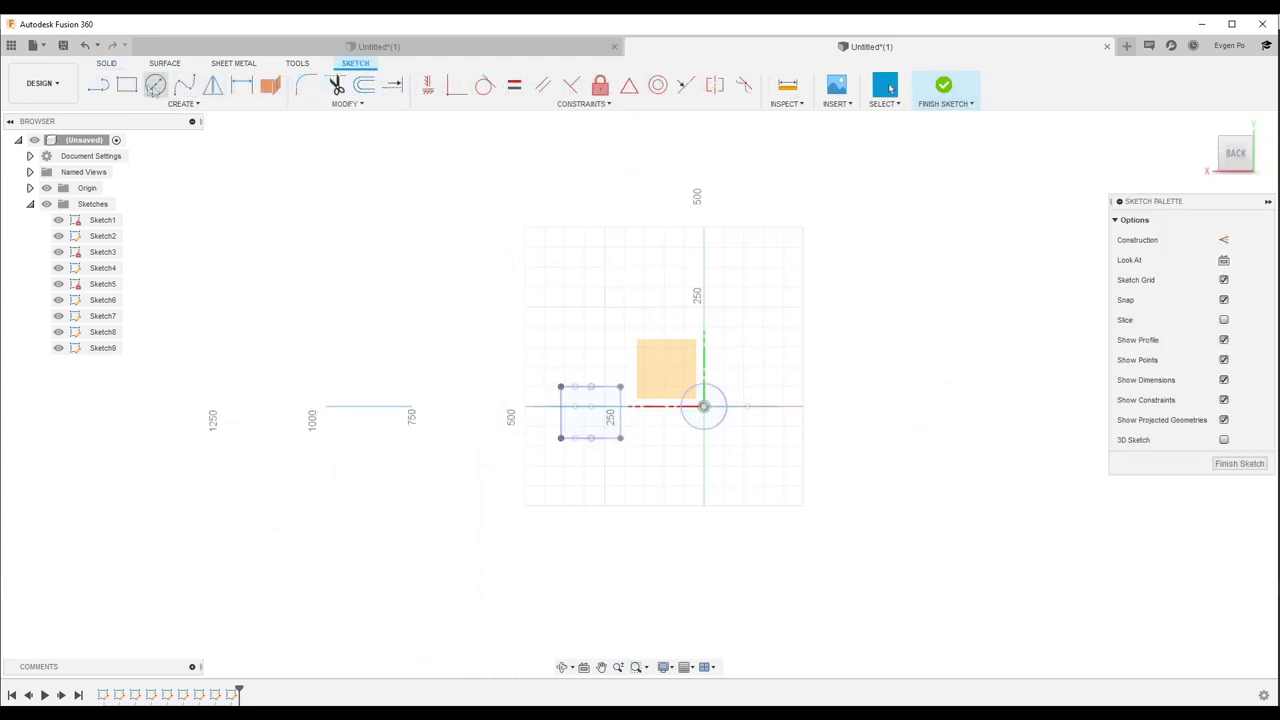
Draw a rectangle in Sketch9 and finish the sketch
left_click(126, 85)
scroll(365, 370, "up", 3)
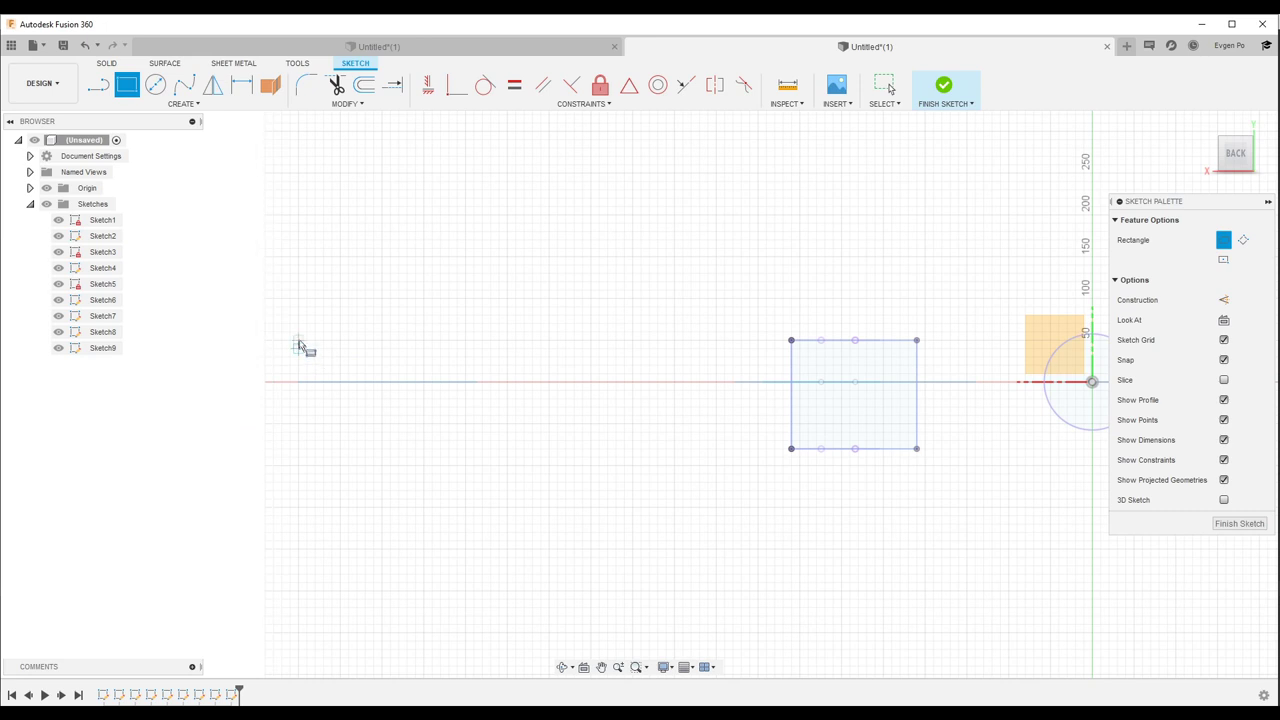
left_click(462, 445)
middle_click_drag(466, 448, 455, 360, "shift")
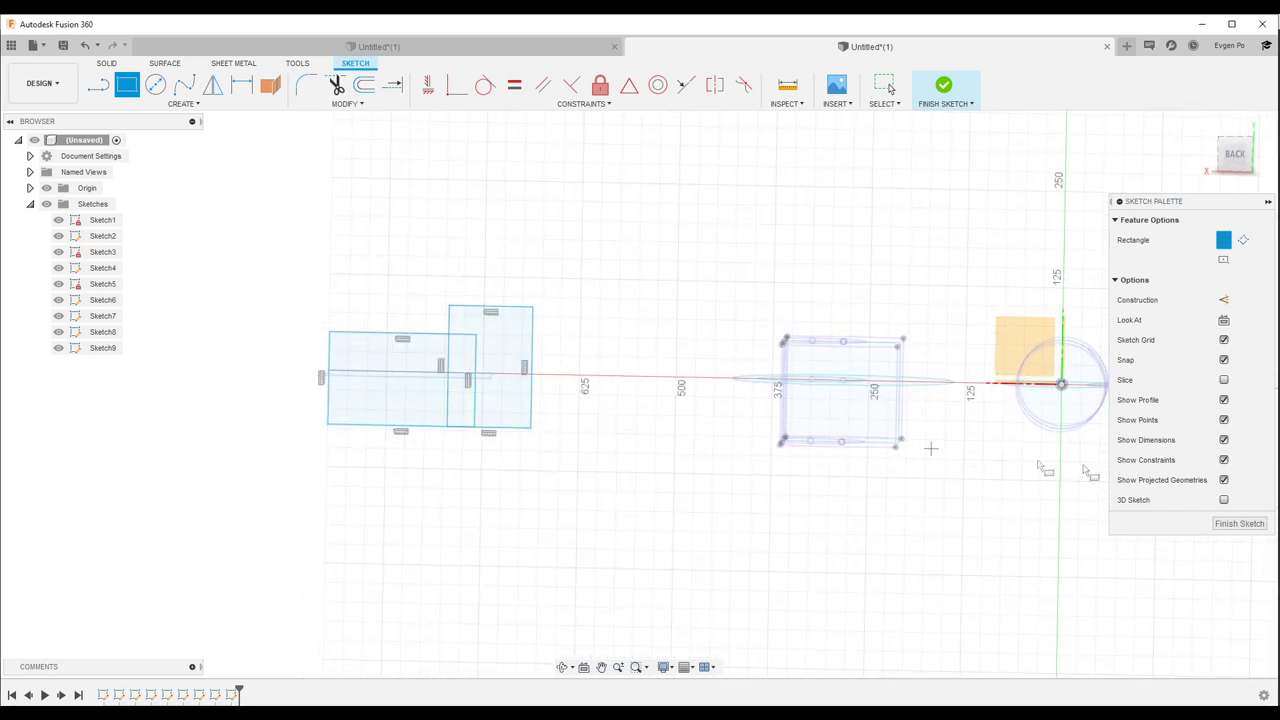
left_click(1239, 524)
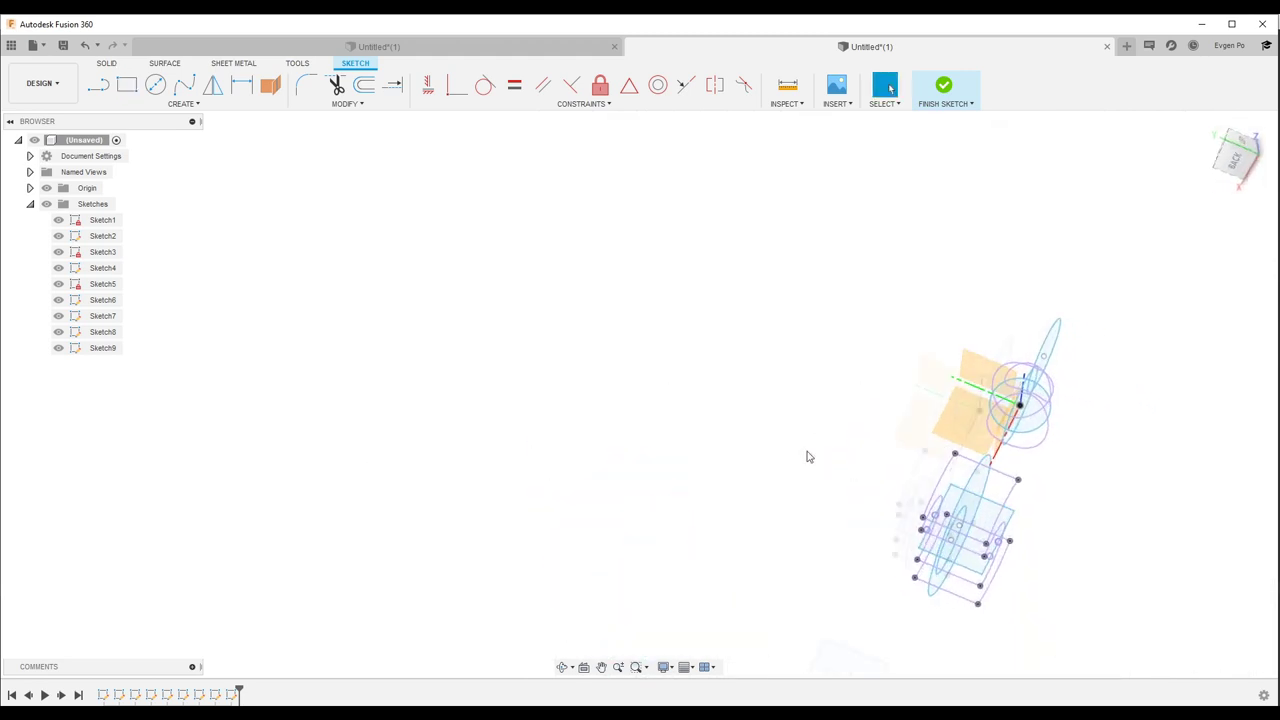
Start Sketch10 on a plane from a near-top view and begin an intersection curve
middle_click_drag(797, 440, 647, 273, "shift")
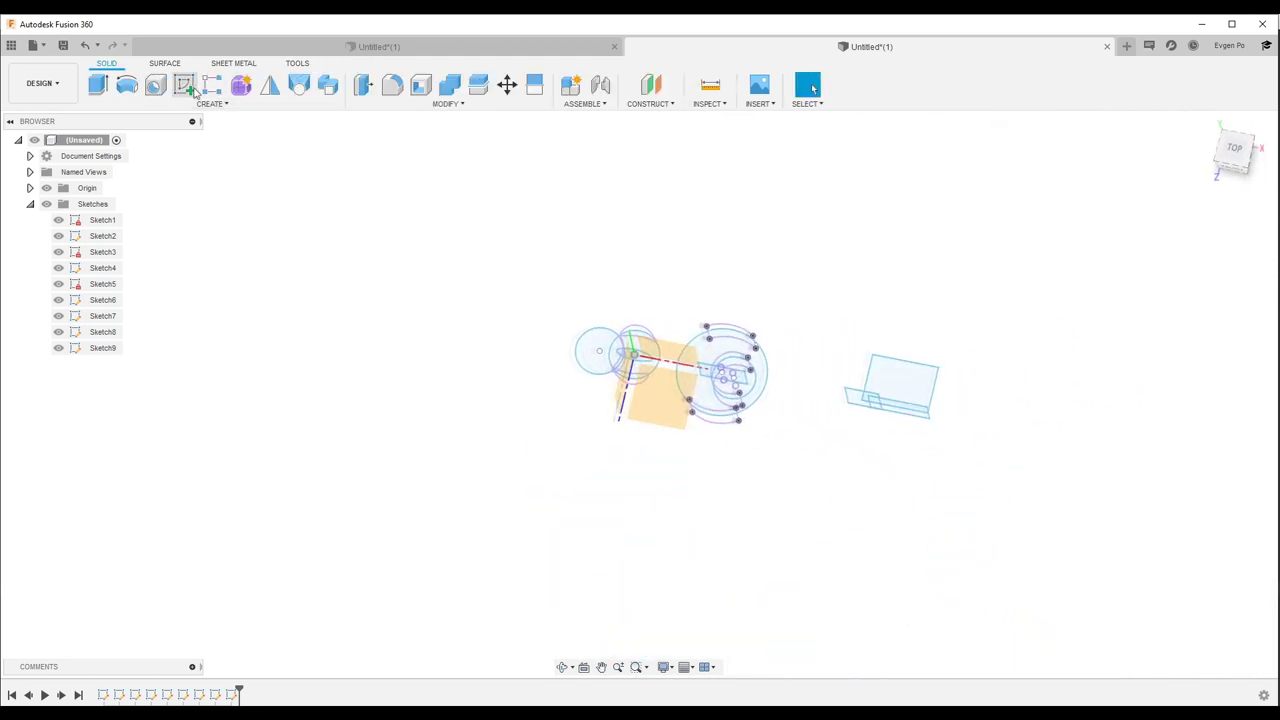
left_click(645, 385)
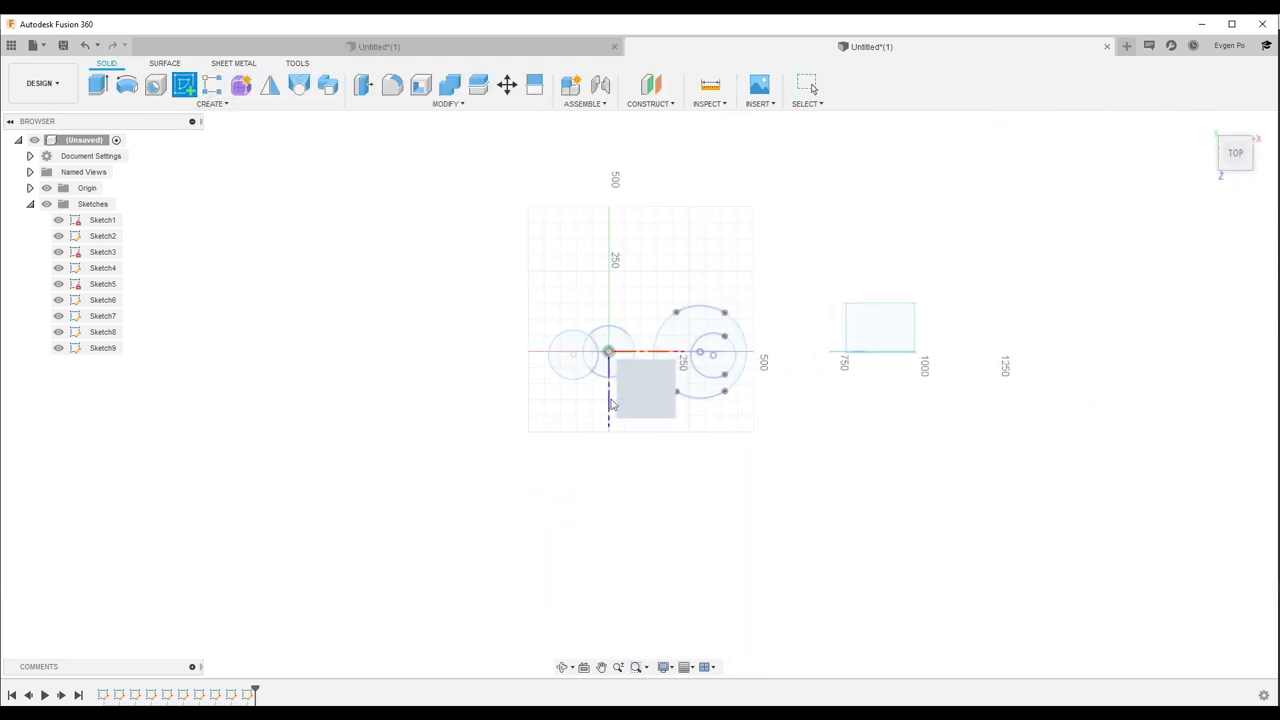
left_click(271, 84)
middle_click_drag(277, 166, 825, 373, "shift")
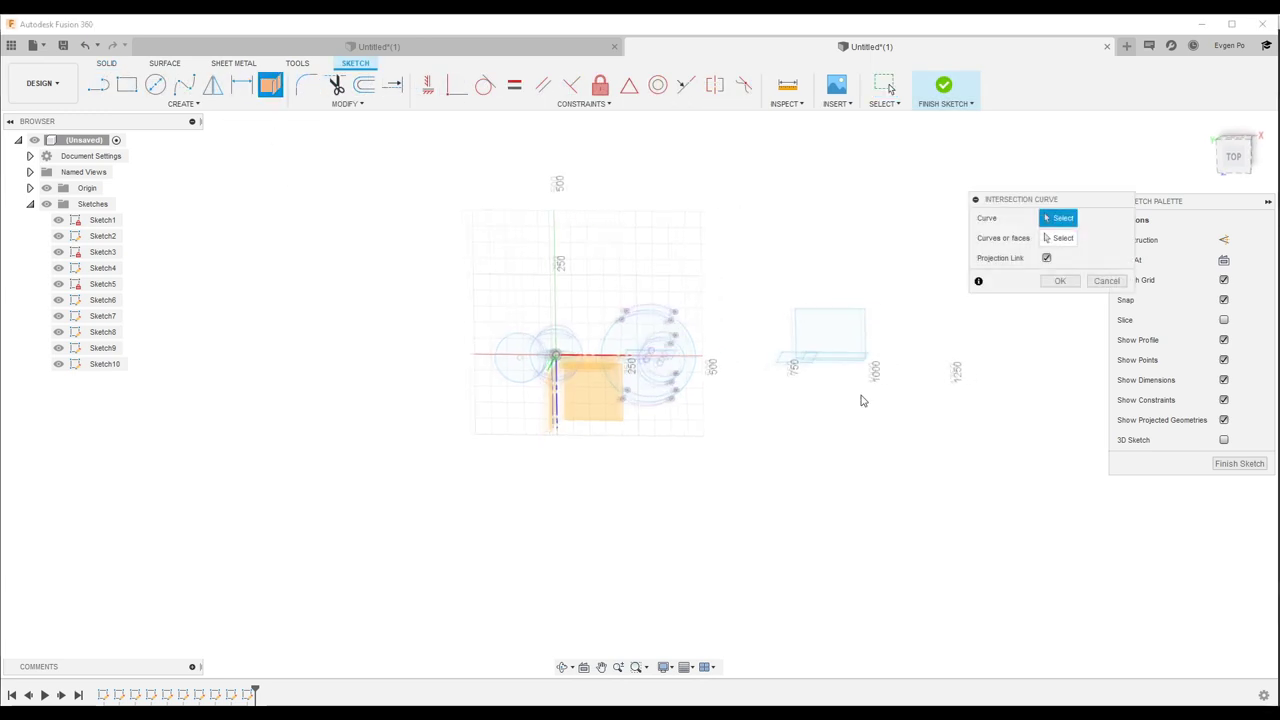
Create the first intersection curves from the selected edge against the sketch faces
scroll(825, 373, "up", 2)
scroll(845, 420, "up", 1)
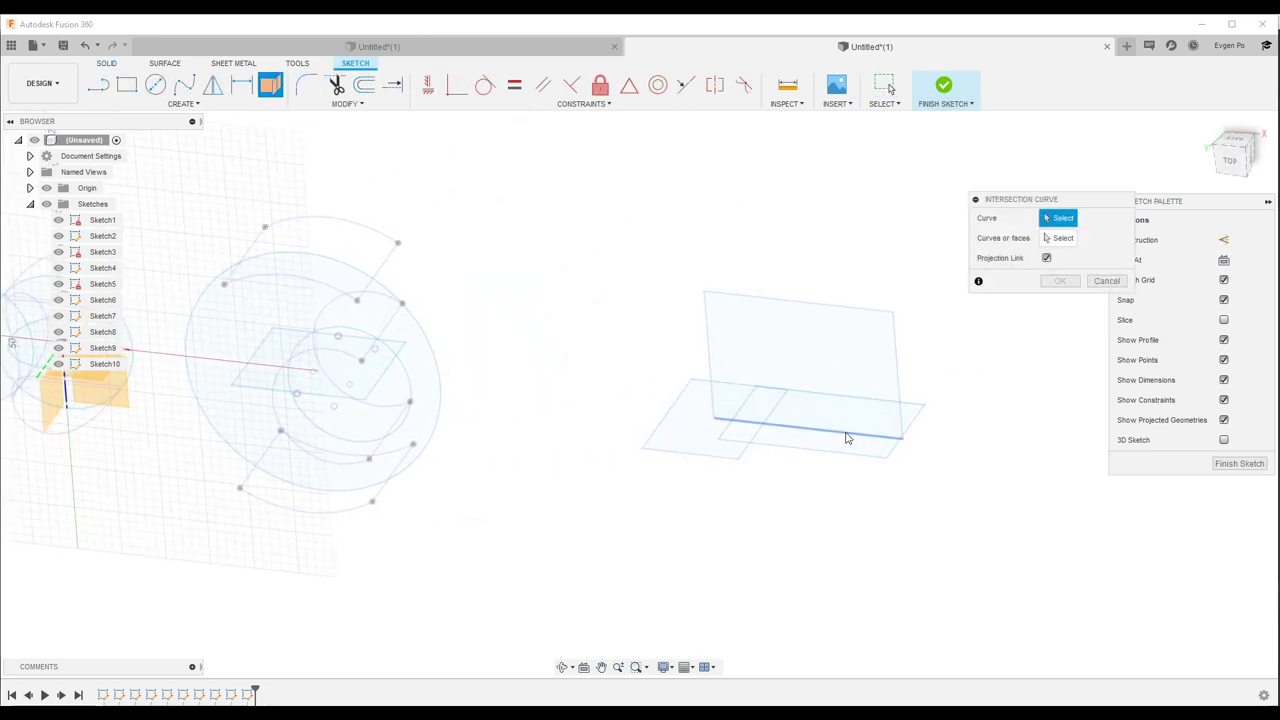
left_click(846, 437)
middle_click_drag(922, 448, 1000, 390, "shift")
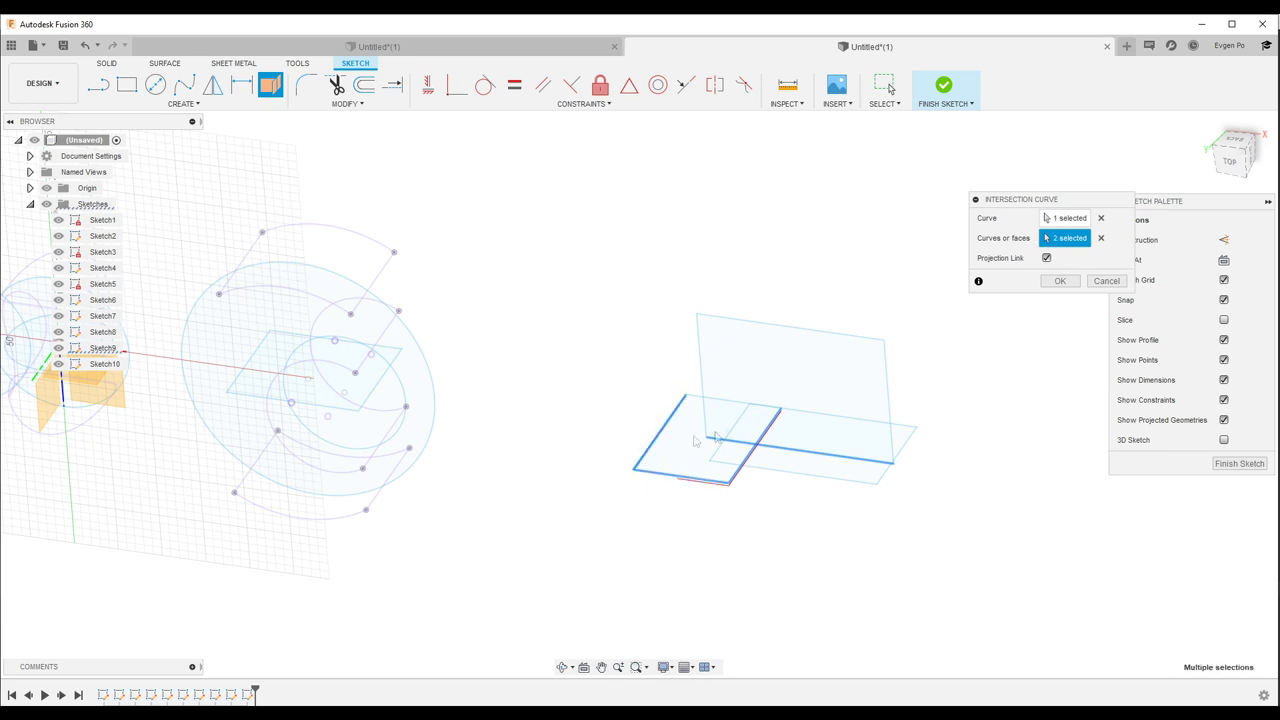
mouse_move(743, 409)
middle_mouse_down("shift")
mouse_move(1064, 324)
mouse_move(1060, 285)
middle_mouse_up("shift")
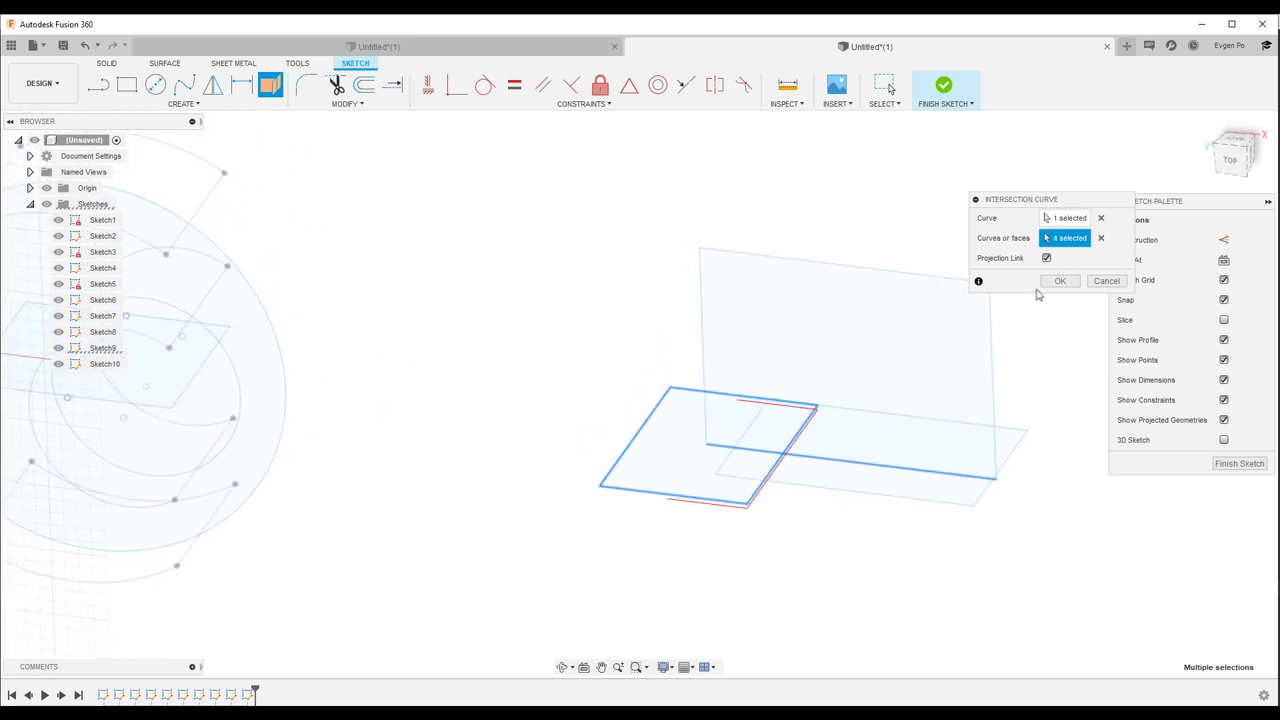
left_click(1060, 280)
Create a second set of intersection curves, then finish Sketch10
left_click(270, 84)
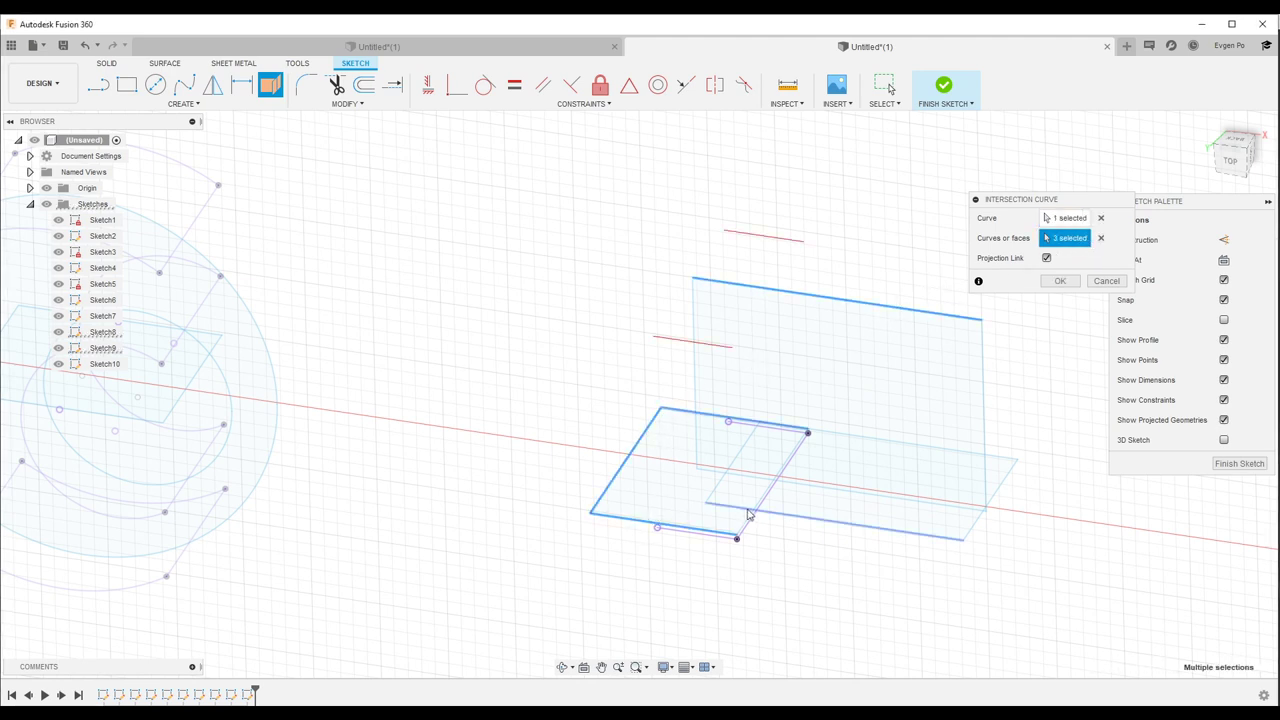
scroll(686, 451, "down", 5)
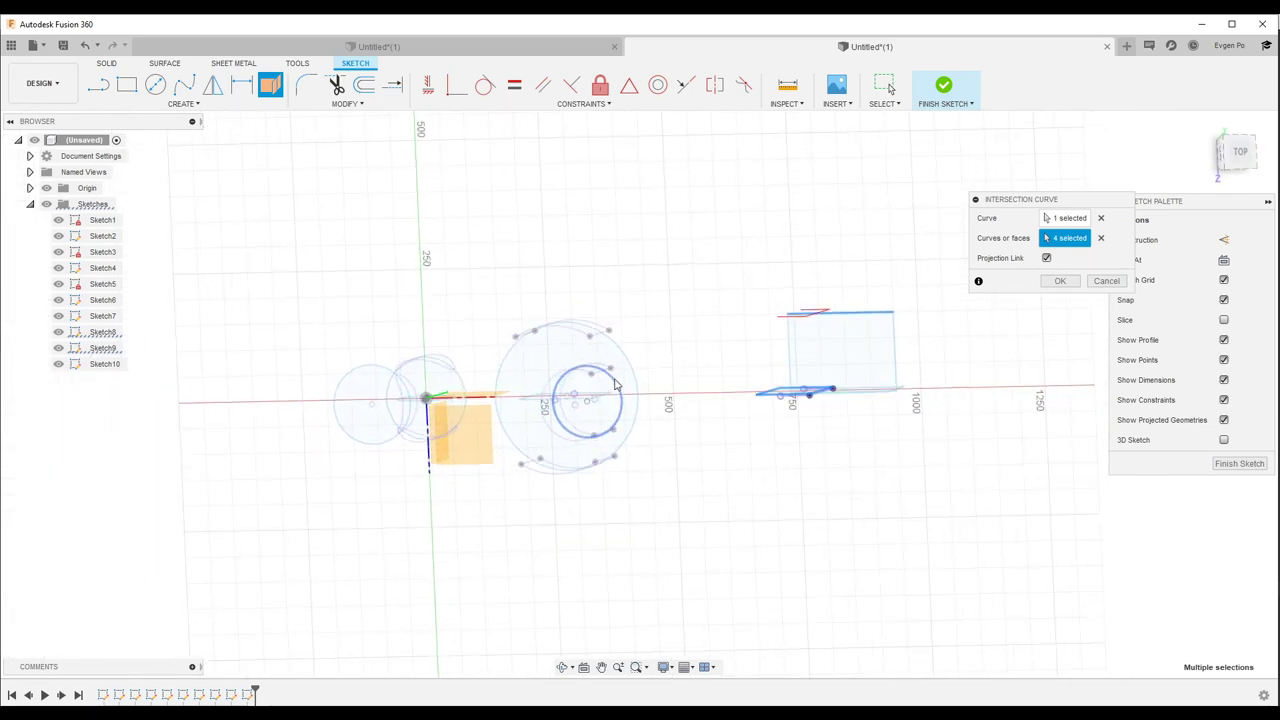
middle_click_drag(539, 340, 479, 429, "shift")
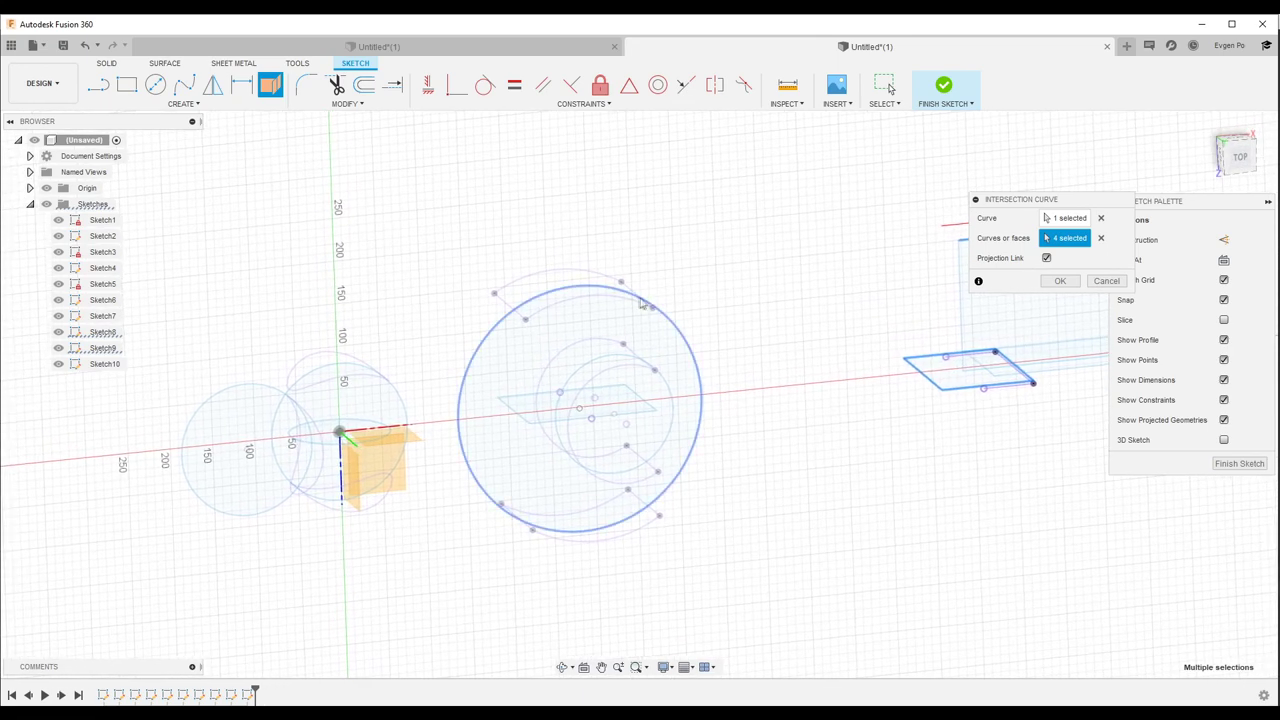
mouse_move(648, 302)
middle_mouse_down("shift")
mouse_move(660, 431)
mouse_move(672, 418)
mouse_move(430, 457)
middle_mouse_up("shift")
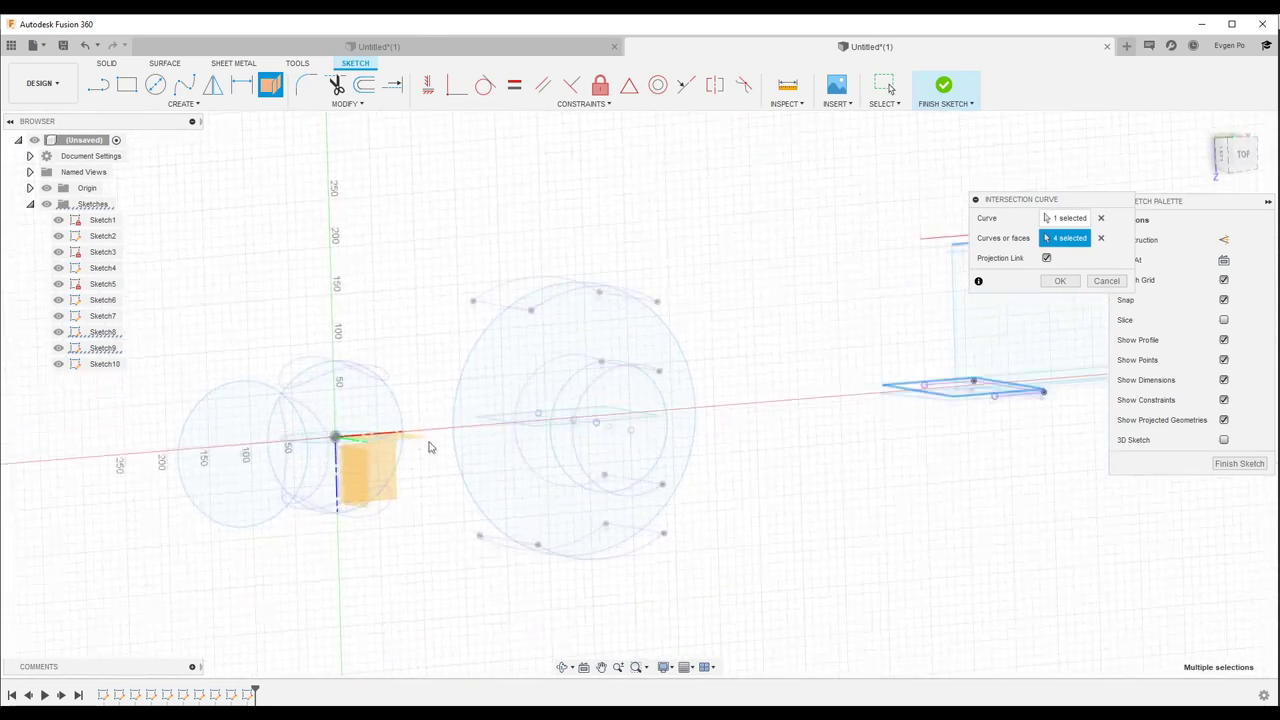
mouse_move(477, 421)
middle_mouse_down("shift")
mouse_move(503, 334)
mouse_move(490, 342)
mouse_move(664, 349)
middle_mouse_up("shift")
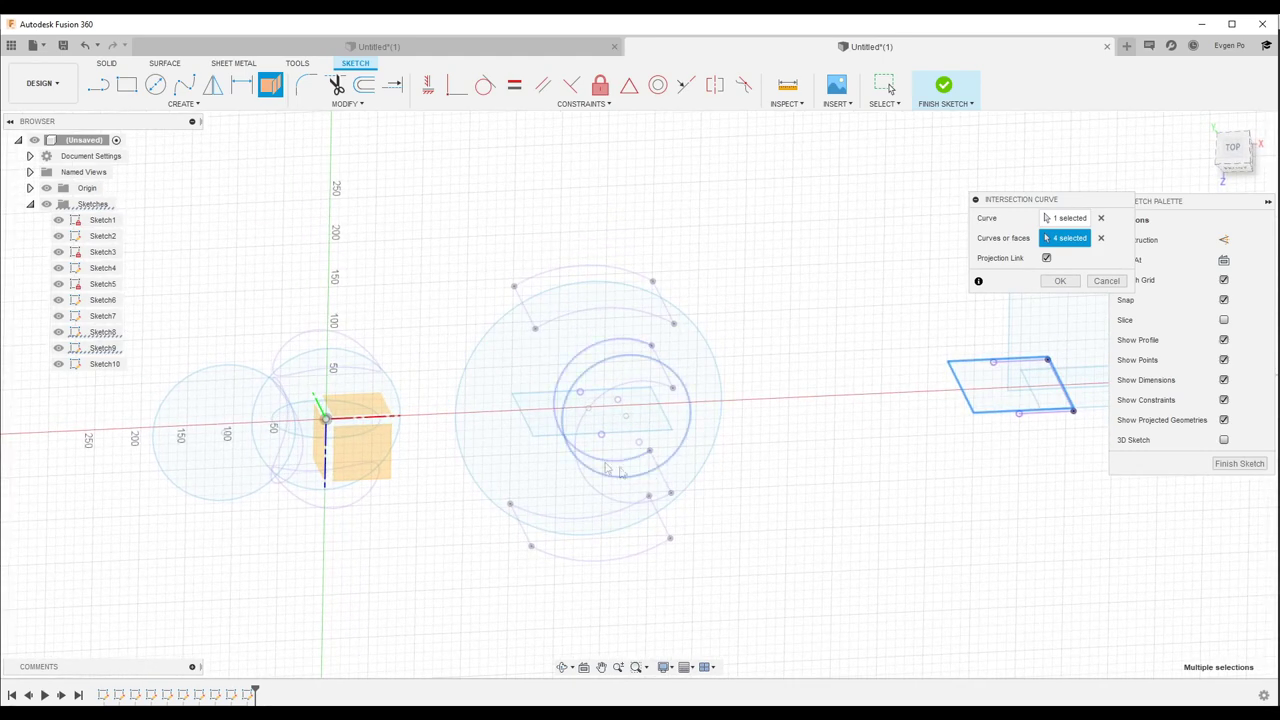
middle_click_drag(585, 458, 1060, 300, "shift")
left_click(1104, 281)
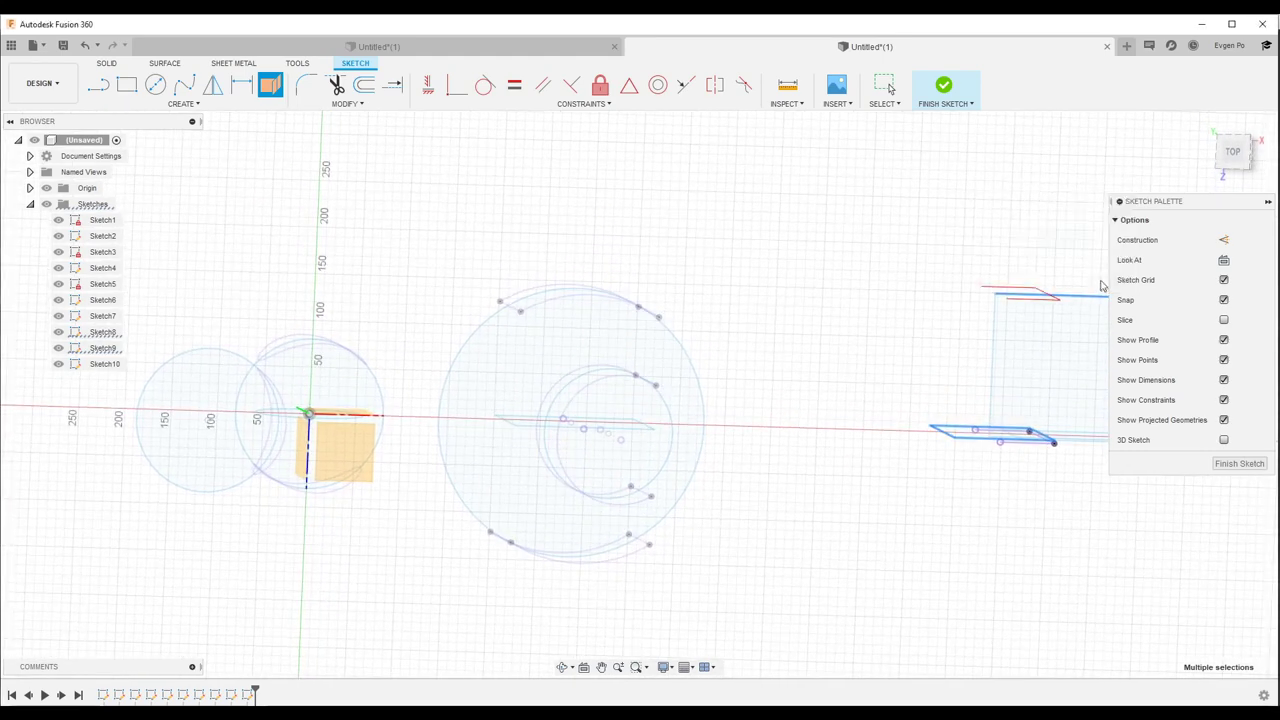
left_click(1226, 465)
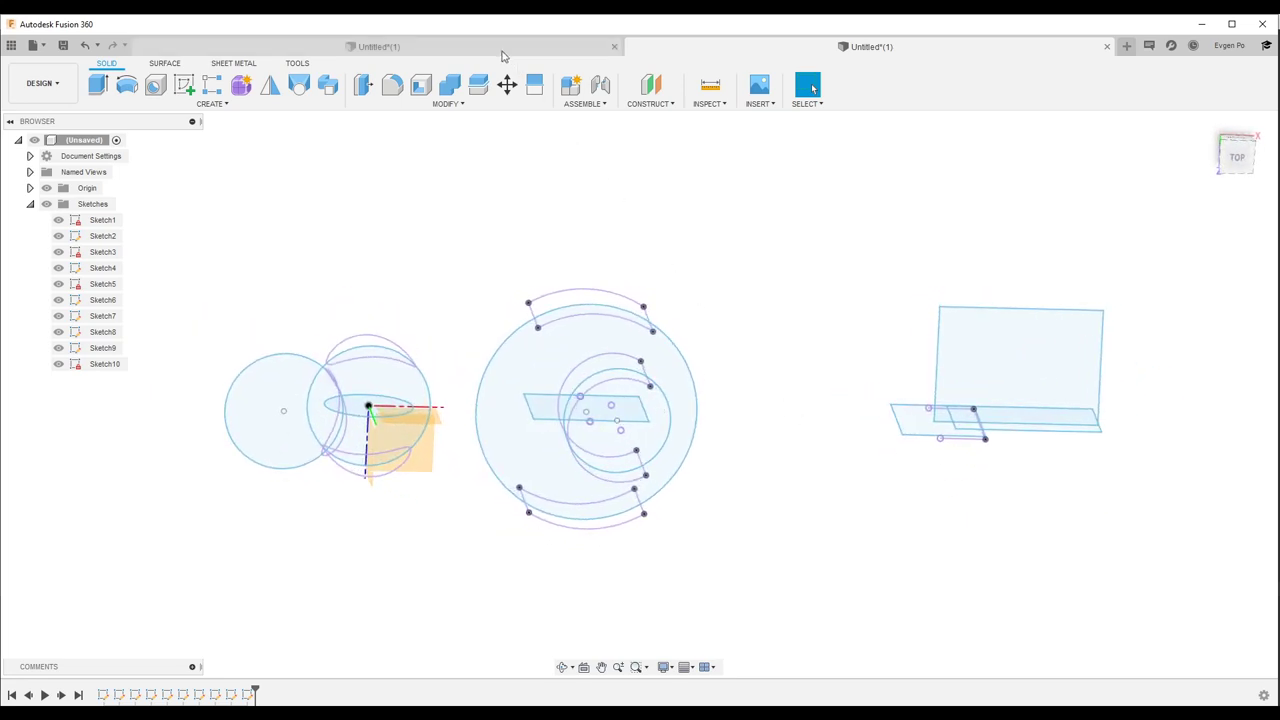
Switch to the Yak-3 blueprint document and view the aircraft from the top
left_click(502, 52)
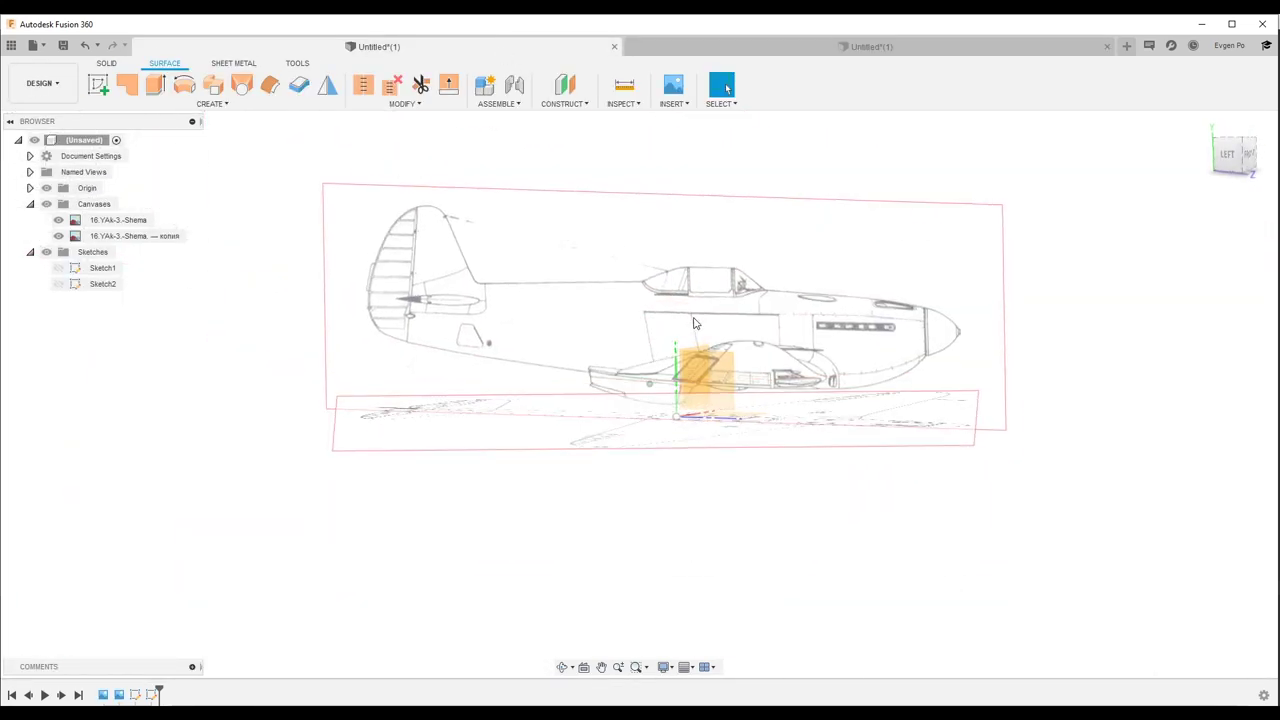
left_click(1222, 143)
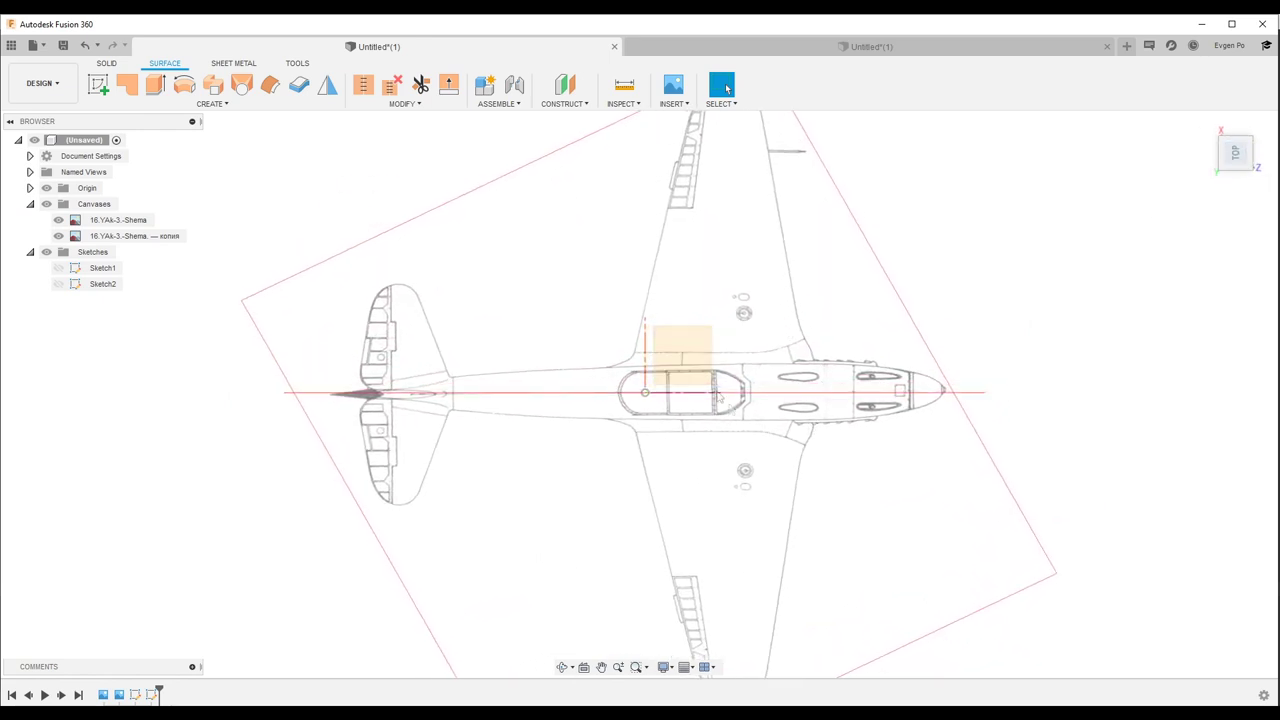
middle_click_drag(726, 340, 731, 428, "shift")
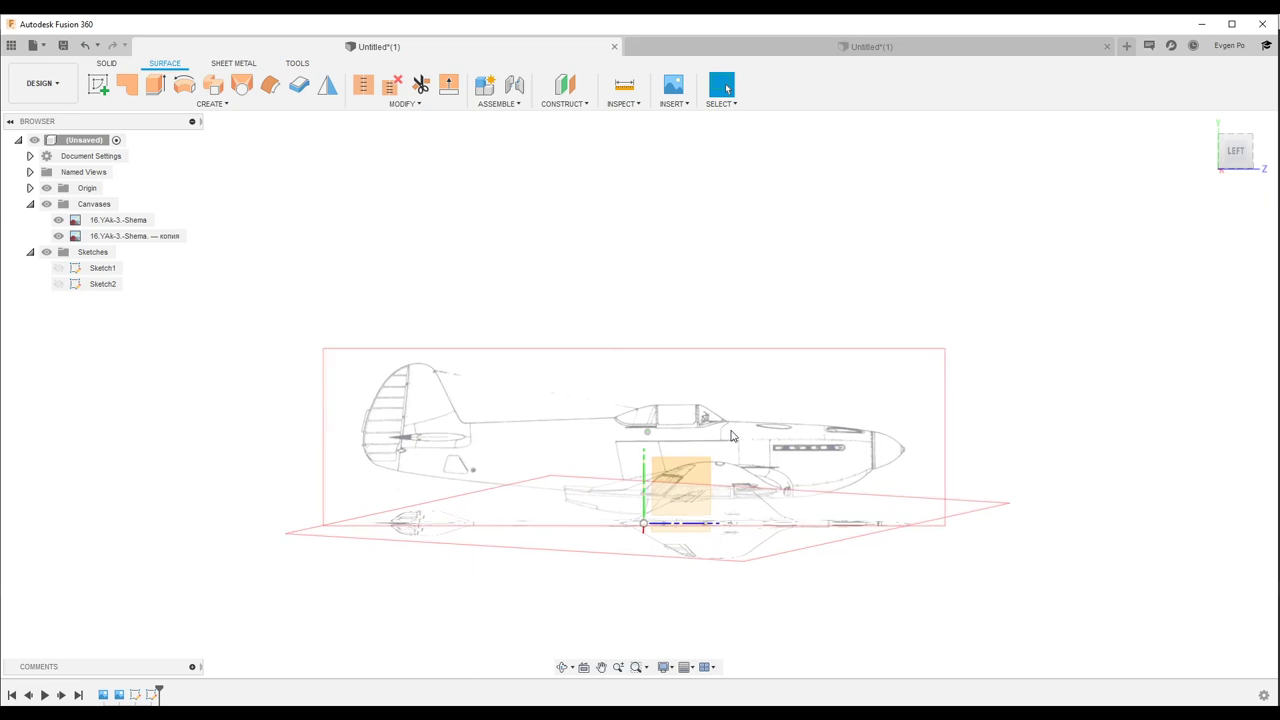
scroll(731, 428, "up", 1)
Make Sketch1 visible and zoom in on its cockpit canopy outline
left_click(58, 270)
middle_click_drag(690, 480, 690, 395, "shift")
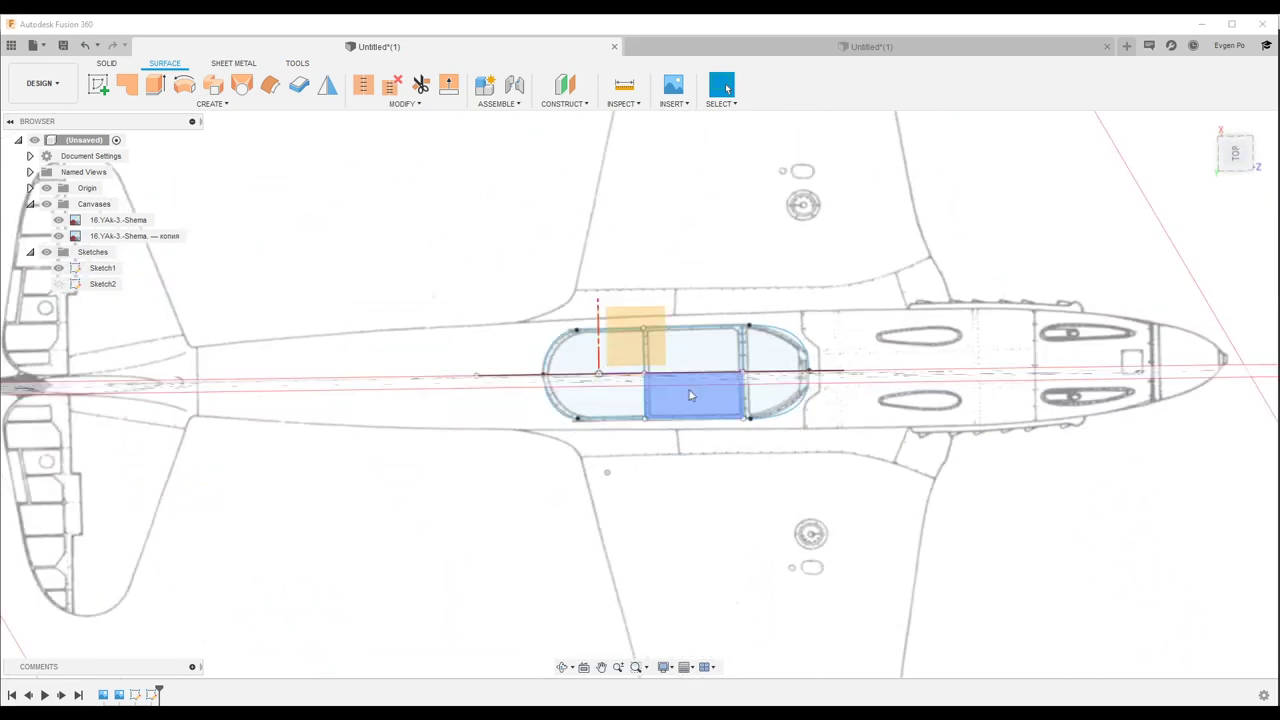
scroll(541, 349, "up", 1)
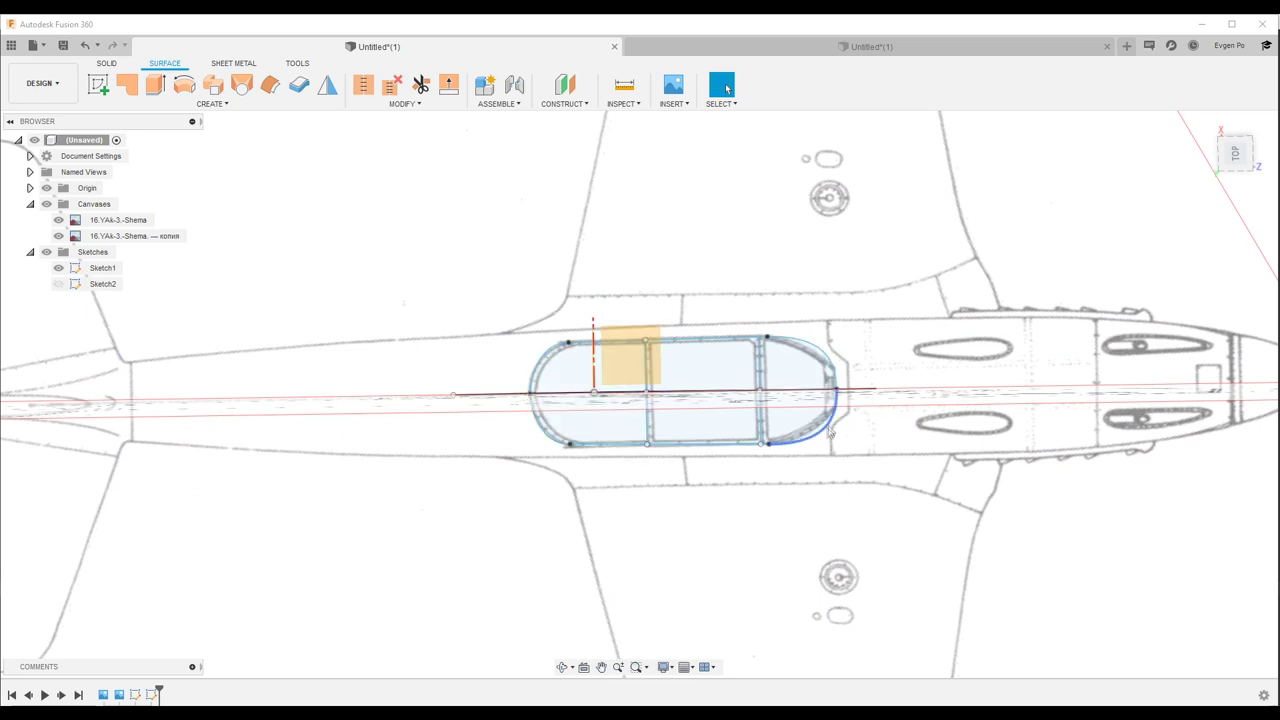
scroll(640, 405, "up", 1)
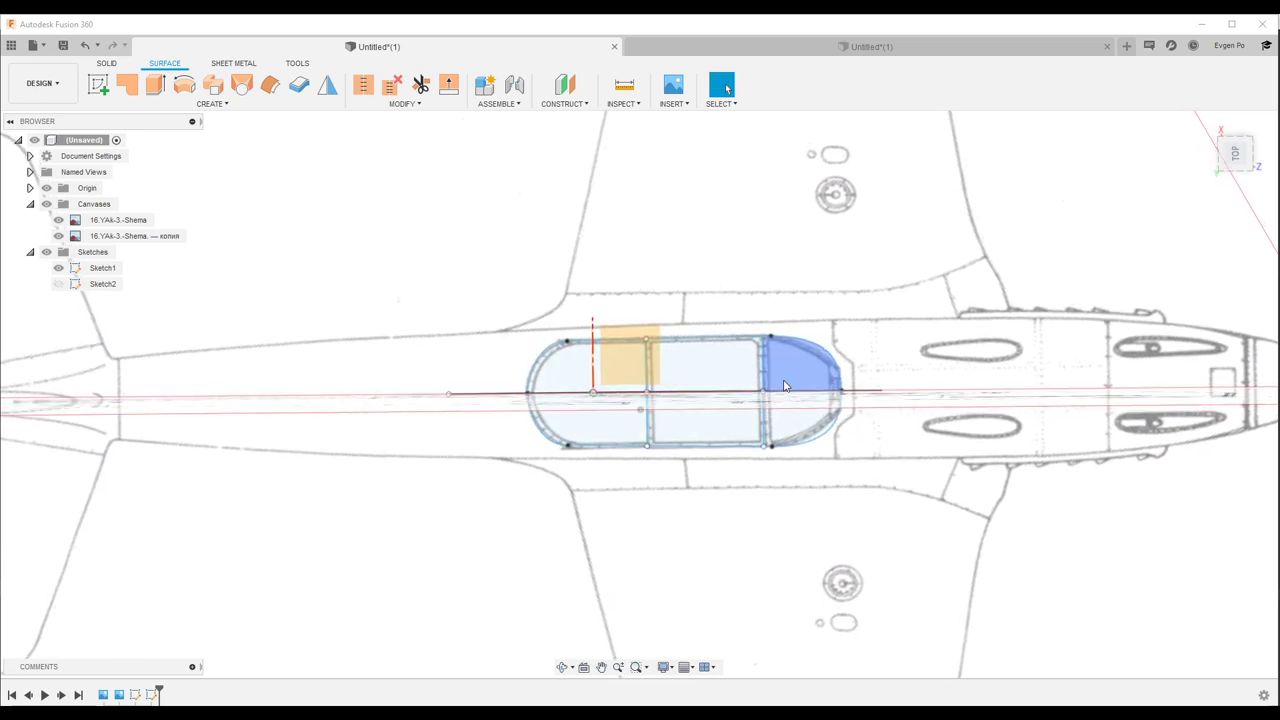
middle_click_drag(782, 379, 700, 400, "shift")
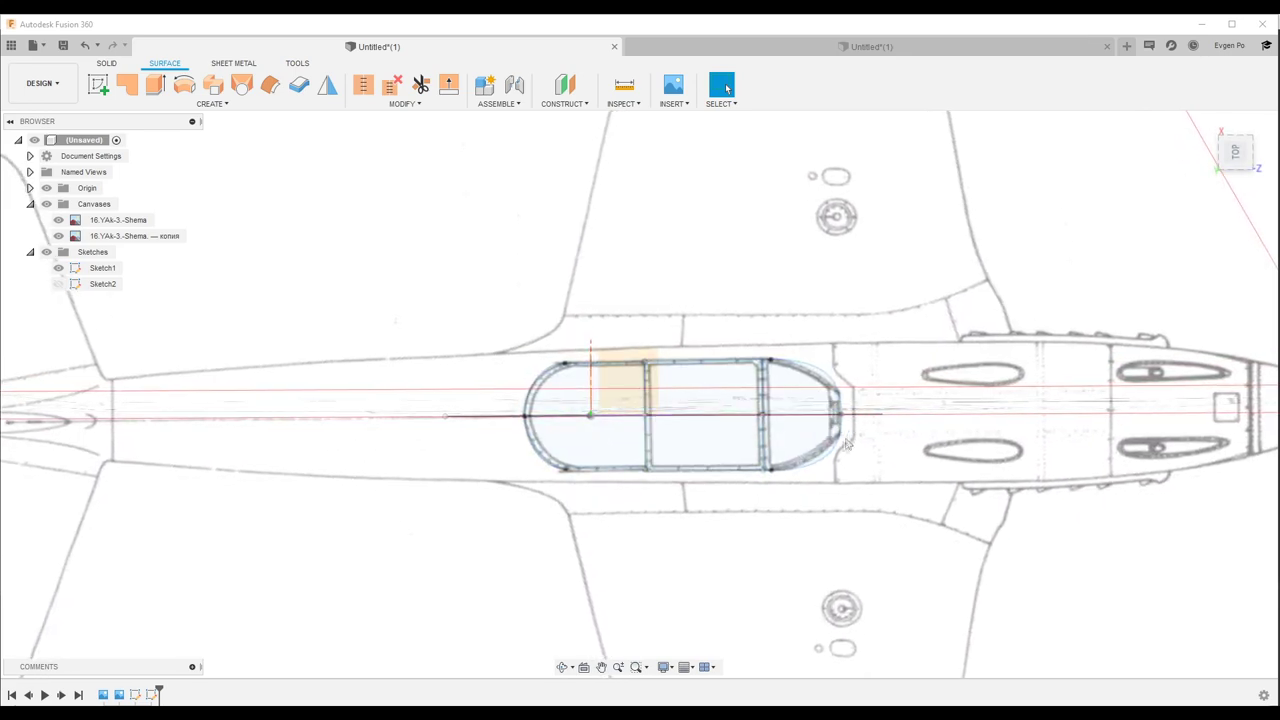
scroll(845, 392, "up", 2)
scroll(850, 390, "up", 3)
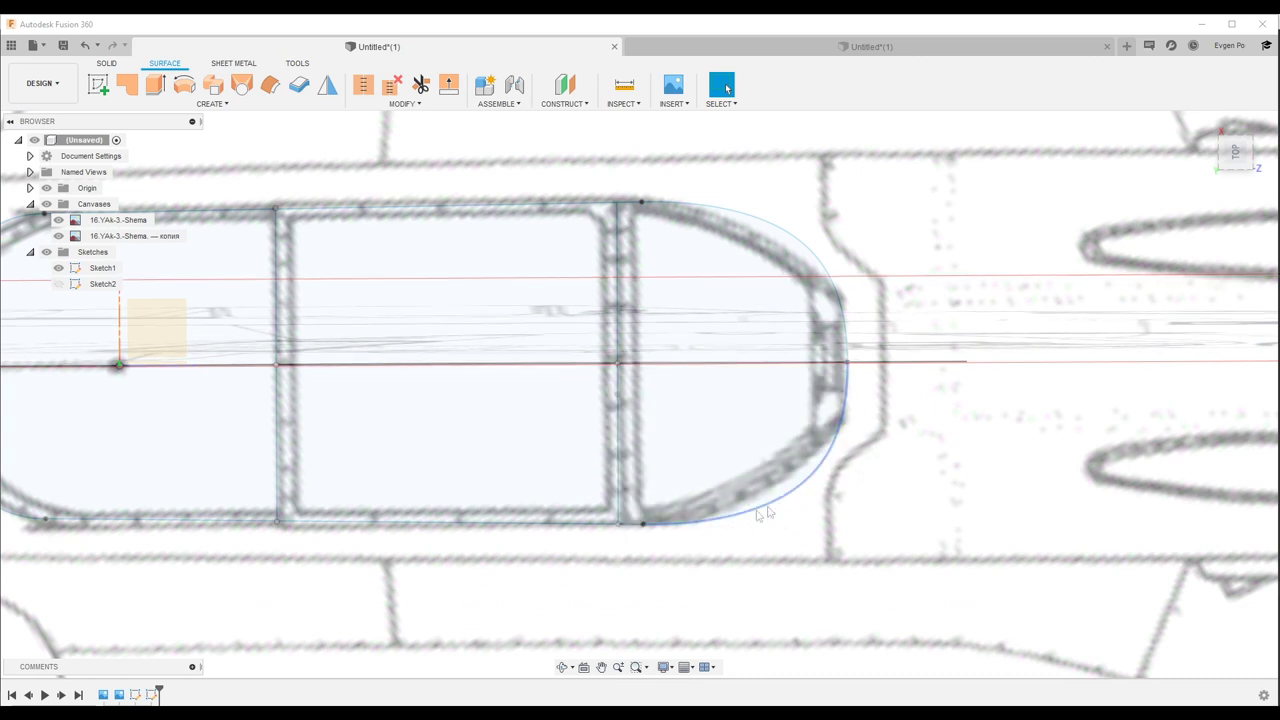
scroll(775, 460, "down", 3)
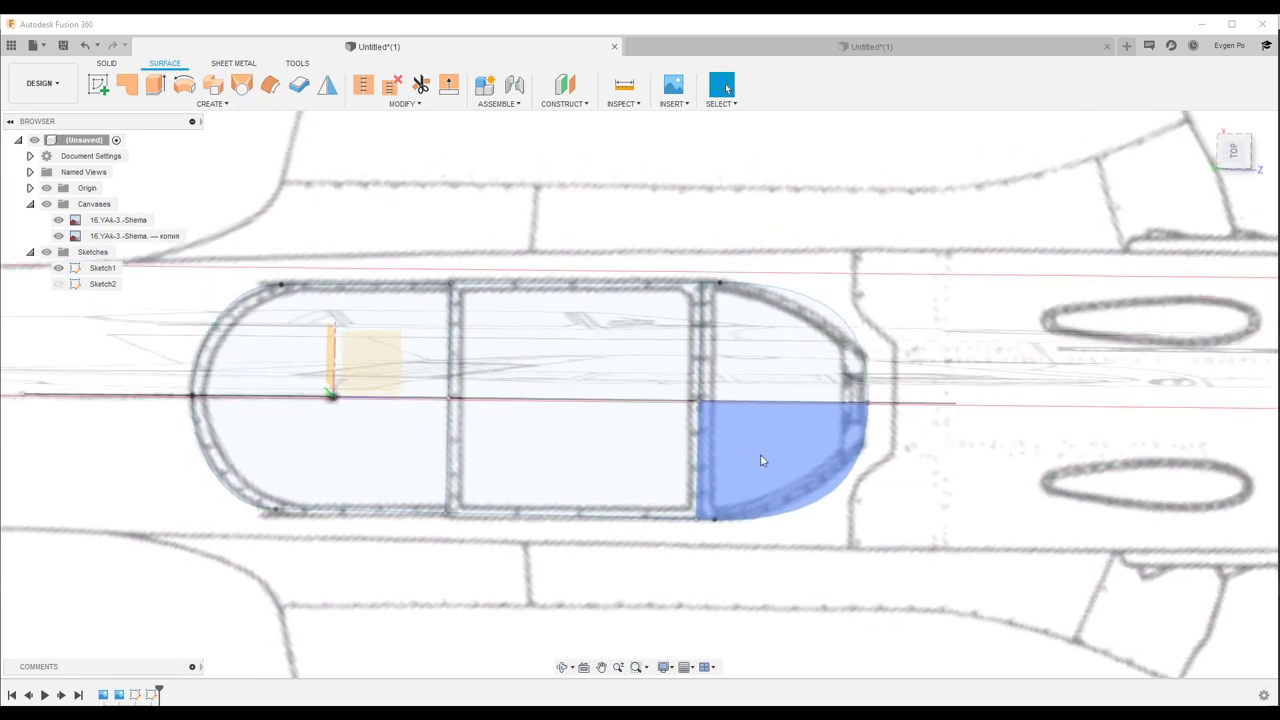
scroll(775, 457, "down", 3)
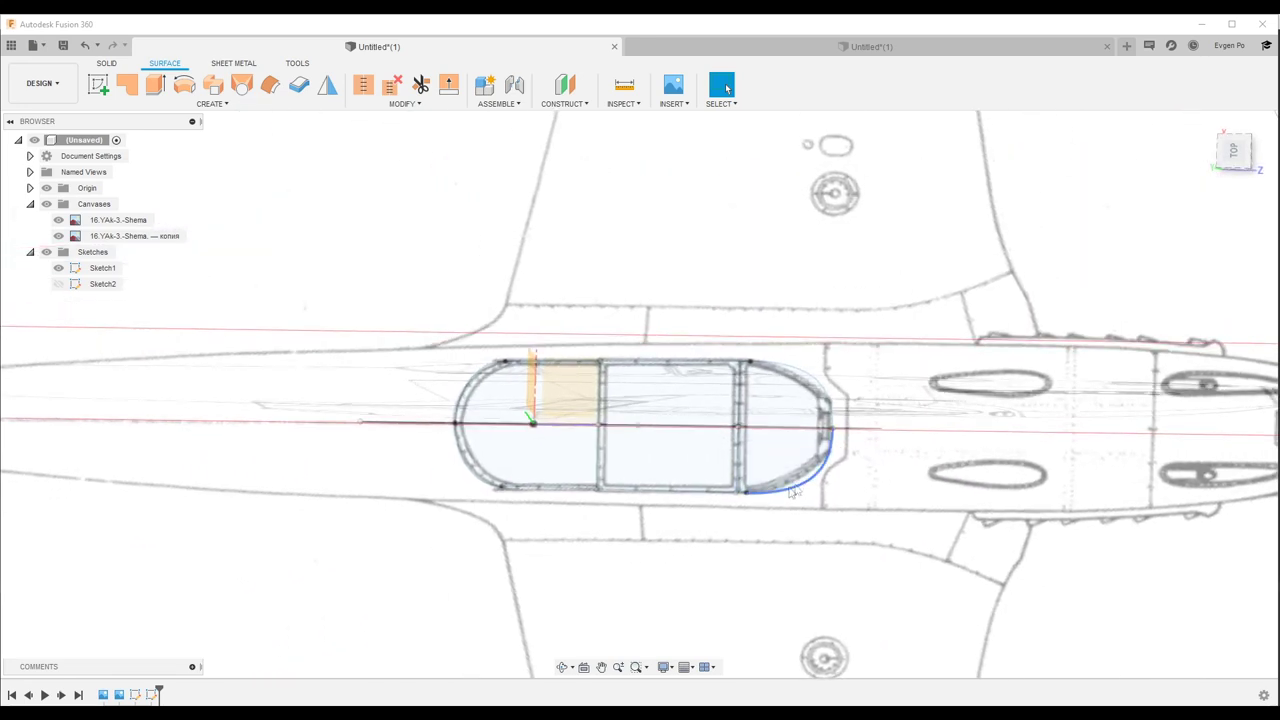
Inspect both canopy sketches, return to the home view, and create Sketch4 on a plane
mouse_move(836, 432)
middle_mouse_down("shift")
mouse_move(830, 455)
mouse_move(84, 316)
mouse_move(518, 350)
mouse_move(645, 322)
mouse_move(544, 336)
middle_mouse_up("shift")
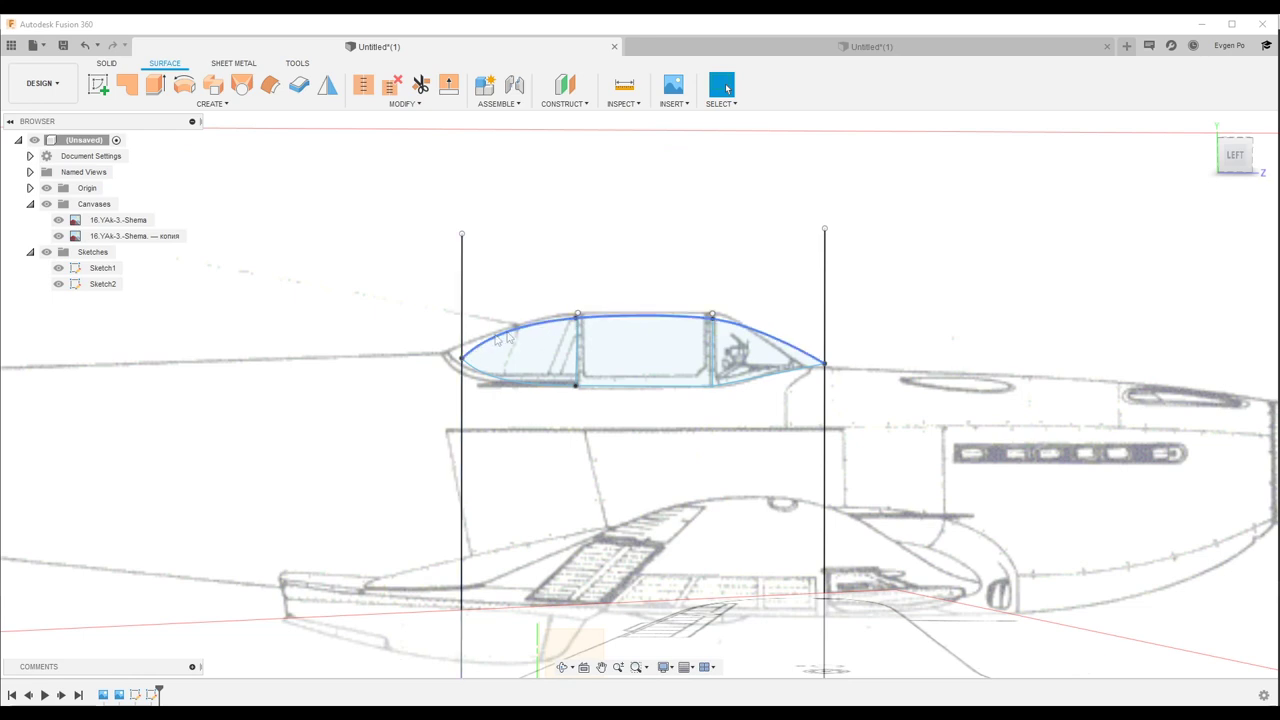
middle_click_drag(737, 357, 792, 375, "shift")
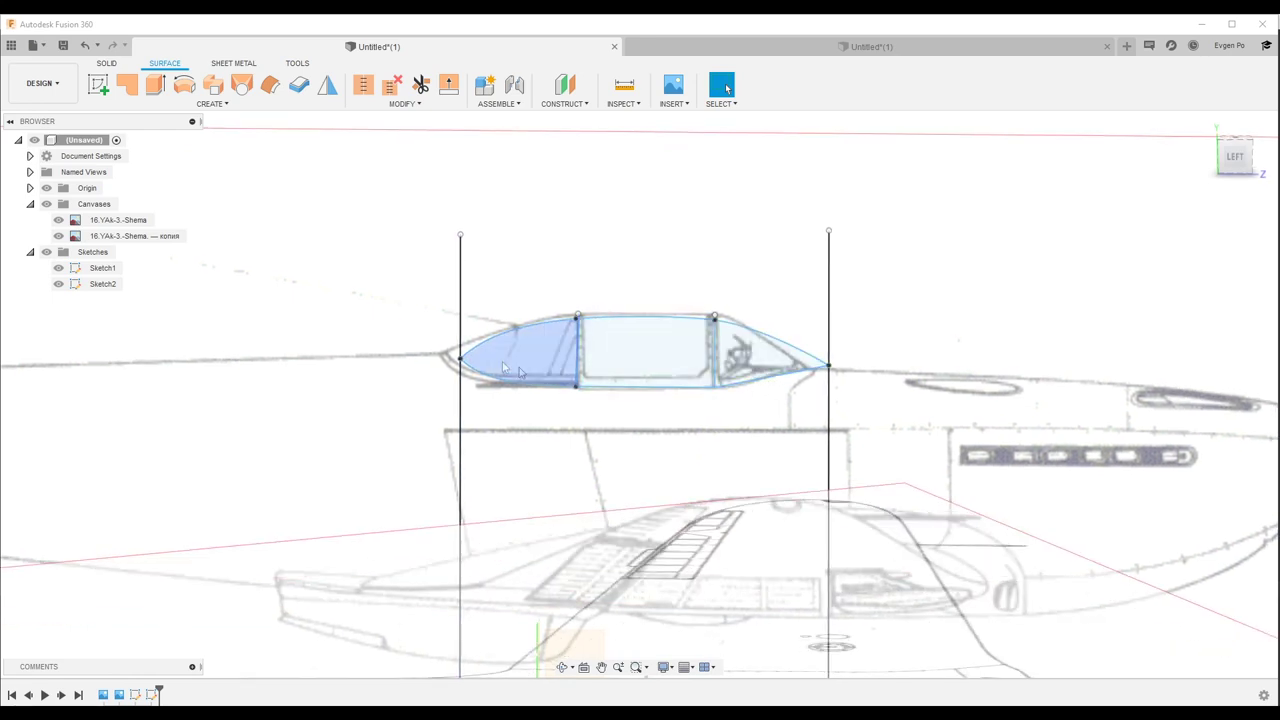
middle_click_drag(503, 368, 628, 407, "shift")
middle_click_drag(533, 376, 540, 330, "shift")
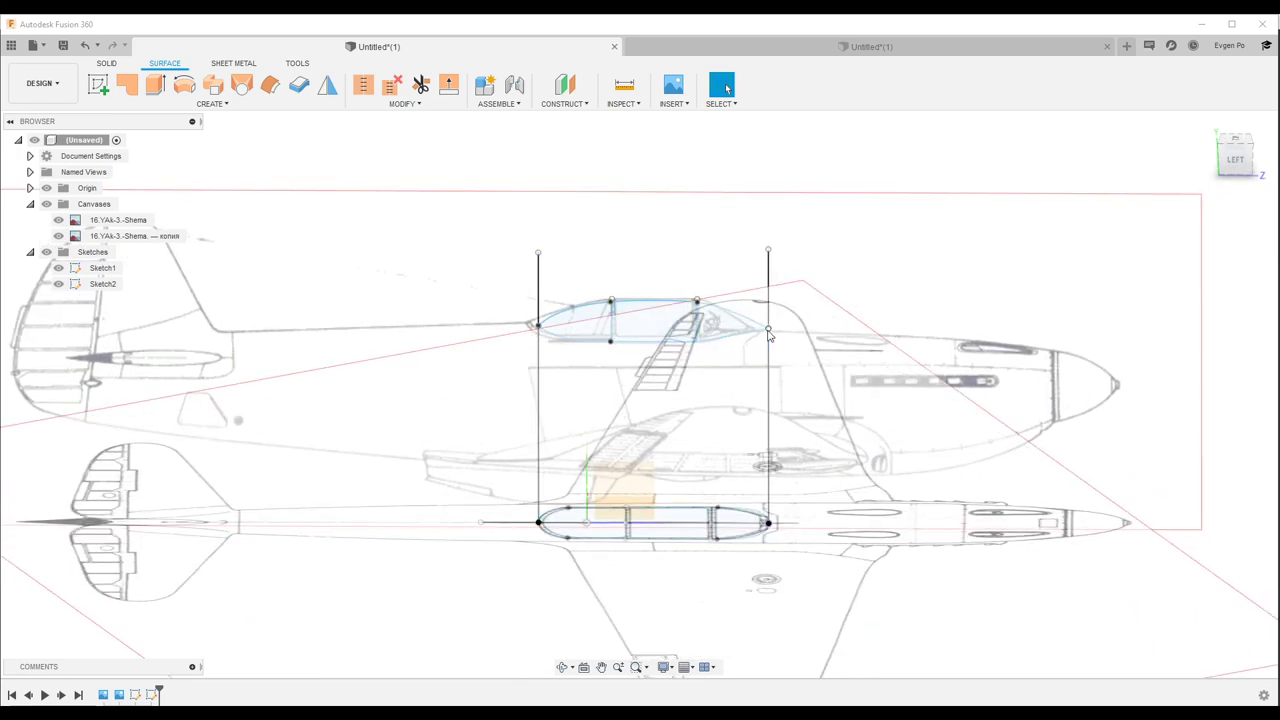
left_click(1236, 137)
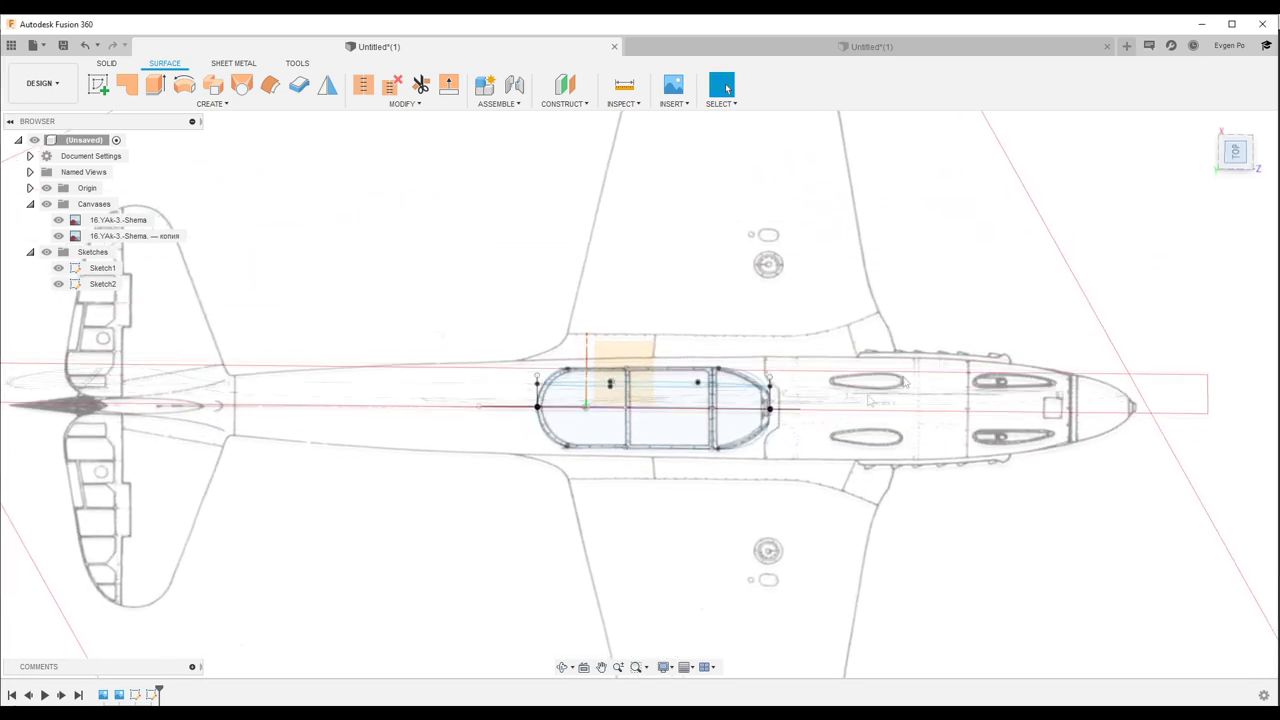
scroll(540, 430, "up", 2)
scroll(540, 430, "up", 2)
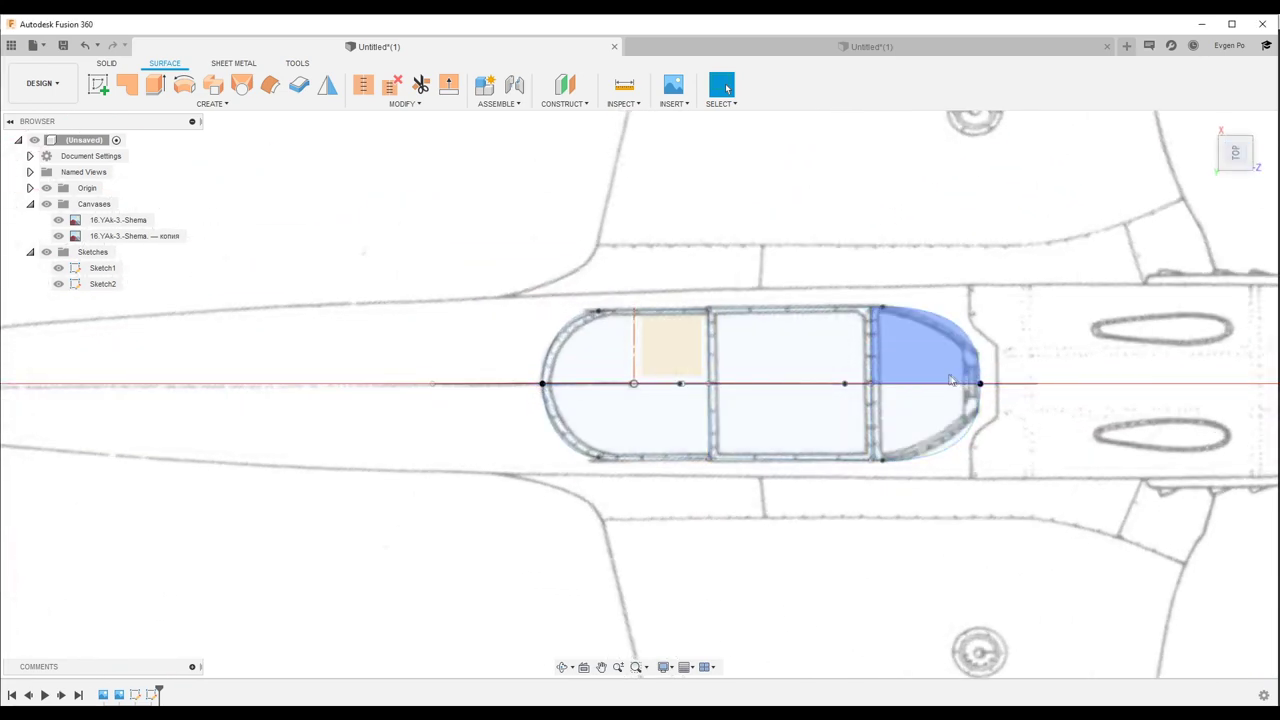
key("F5")
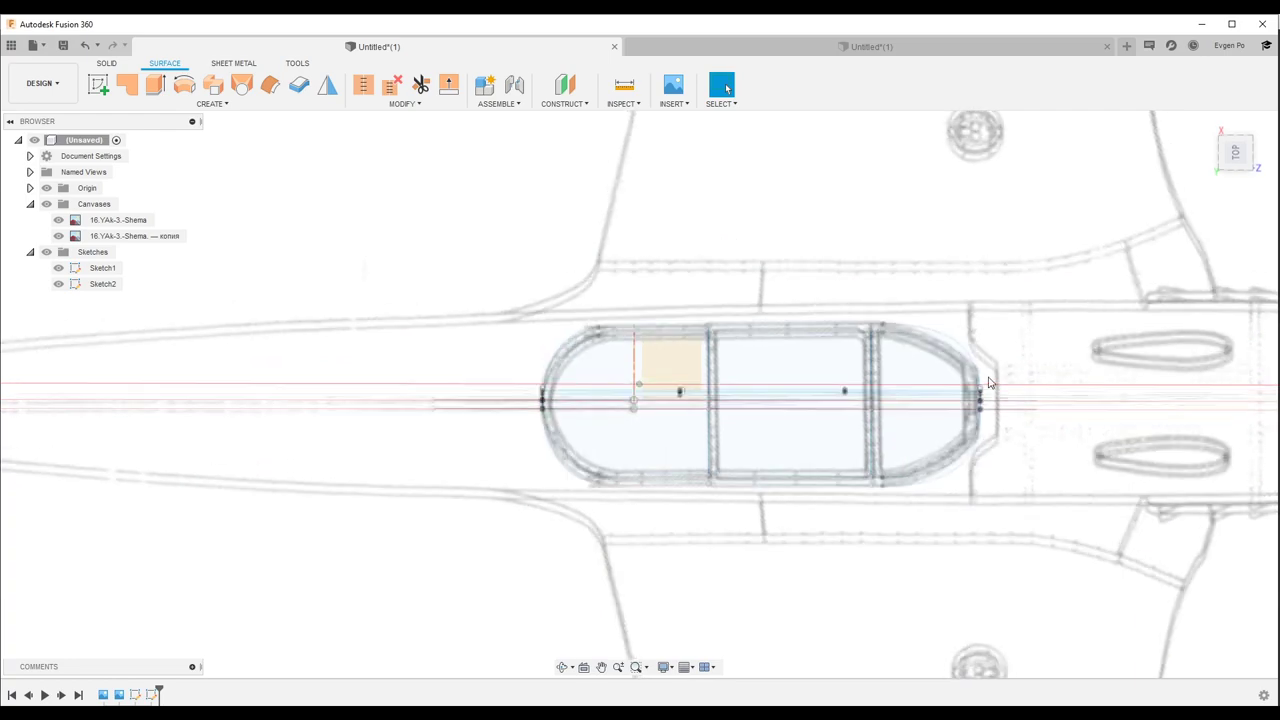
double_click(760, 360)
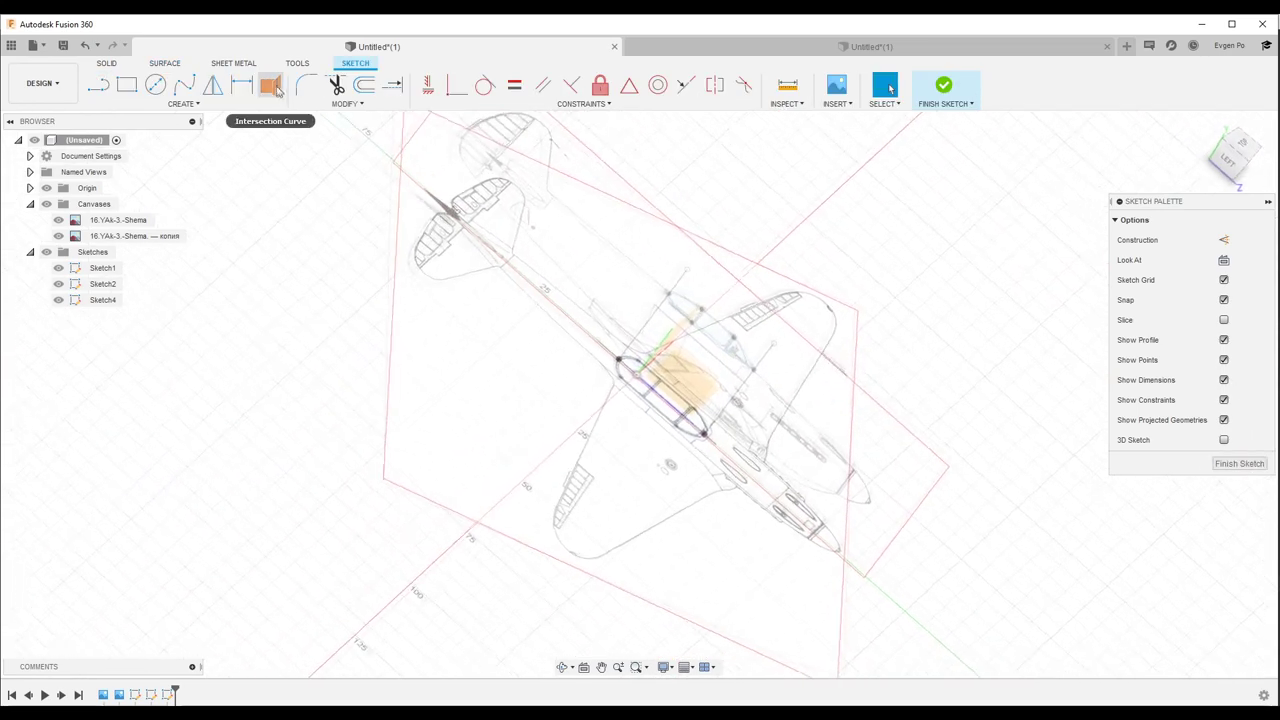
Intersect the side-profile curve with two plan outline curves to create canopy 3D curves
left_click(278, 89)
mouse_move(665, 343)
middle_mouse_down("shift")
mouse_move(586, 305)
mouse_move(817, 264)
mouse_move(741, 311)
mouse_move(989, 273)
middle_mouse_up("shift")
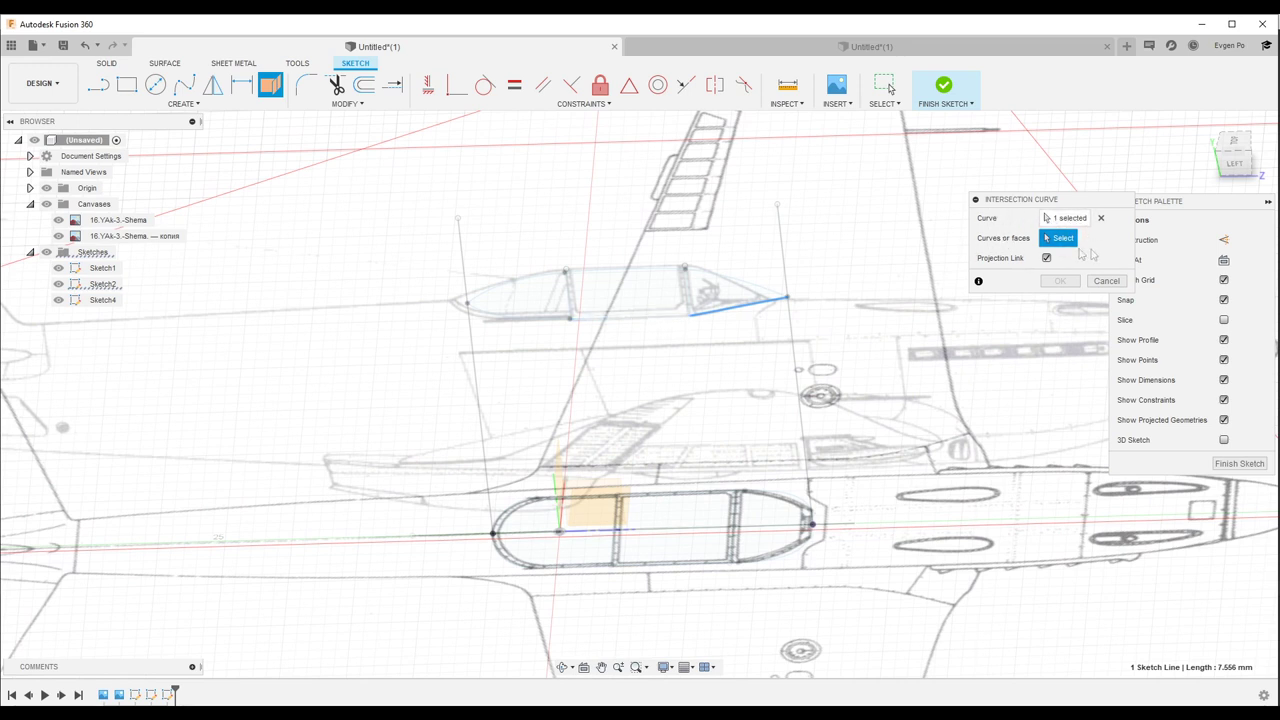
middle_click_drag(1000, 243, 798, 490, "shift")
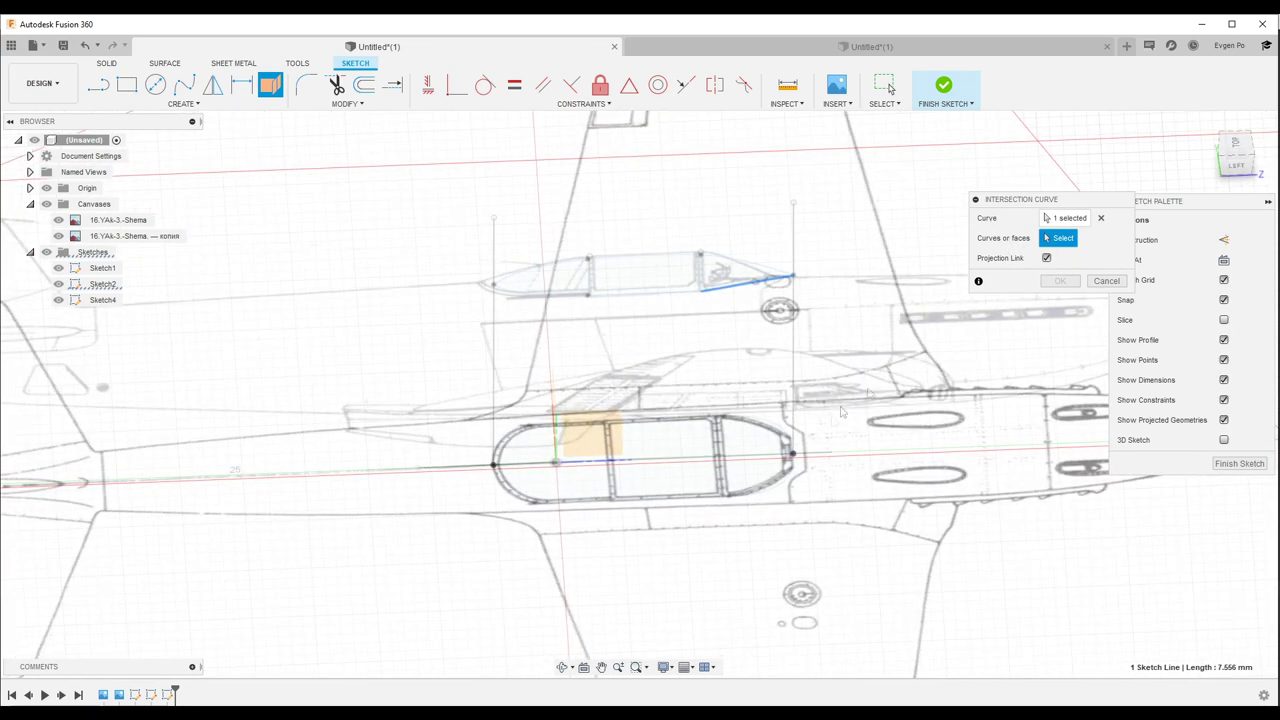
scroll(724, 508, "up", 2)
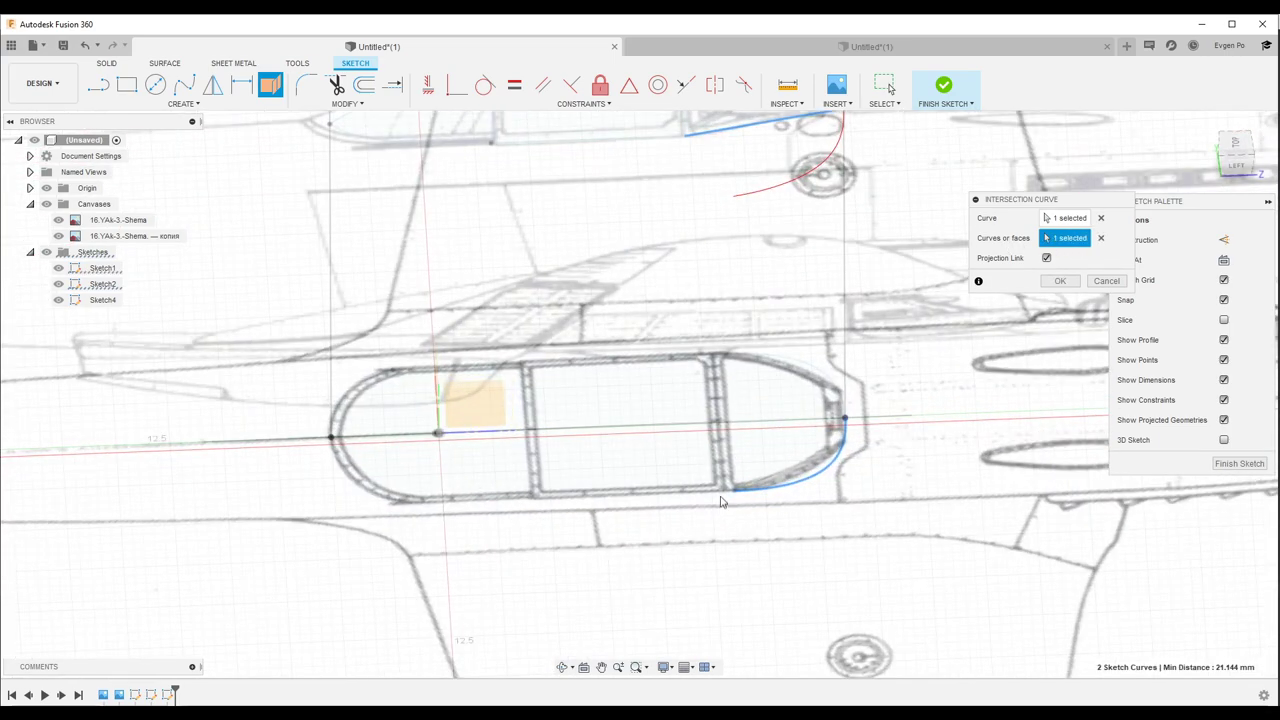
left_click(724, 494)
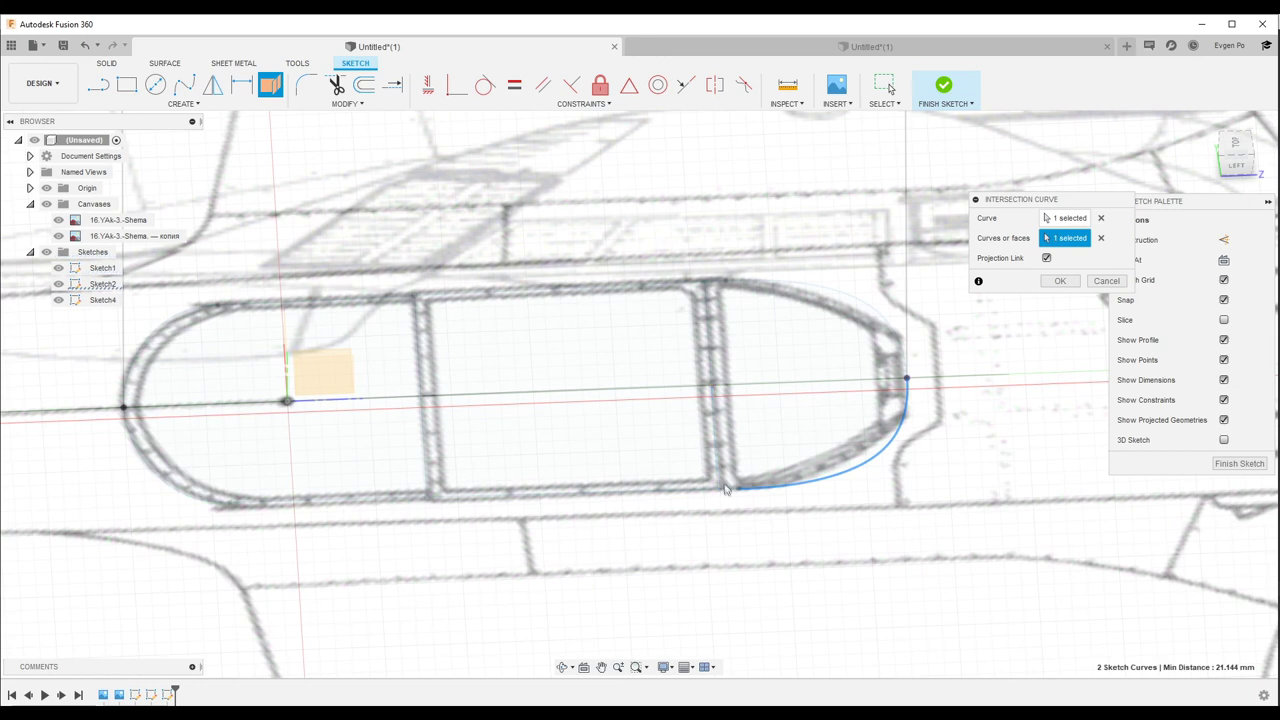
scroll(728, 494, "down", 5)
left_click(775, 242)
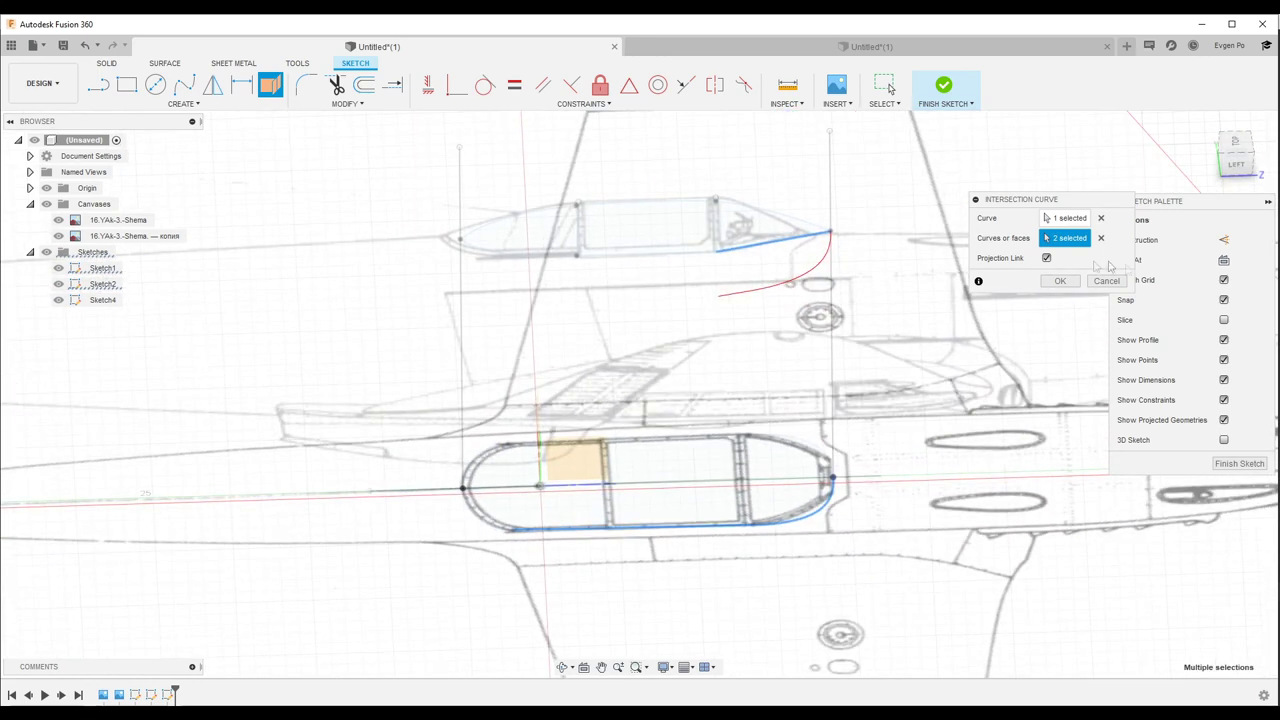
left_click(1071, 284)
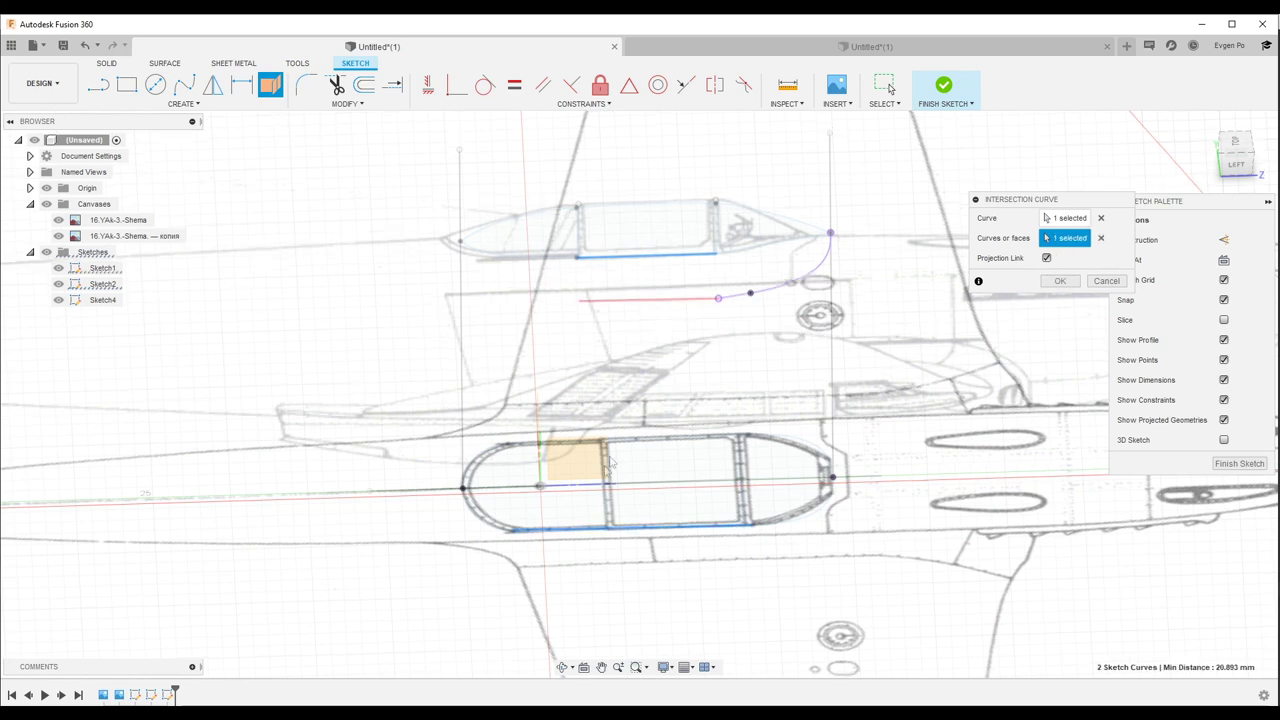
middle_click_drag(620, 459, 762, 428, "shift")
left_click(1060, 281)
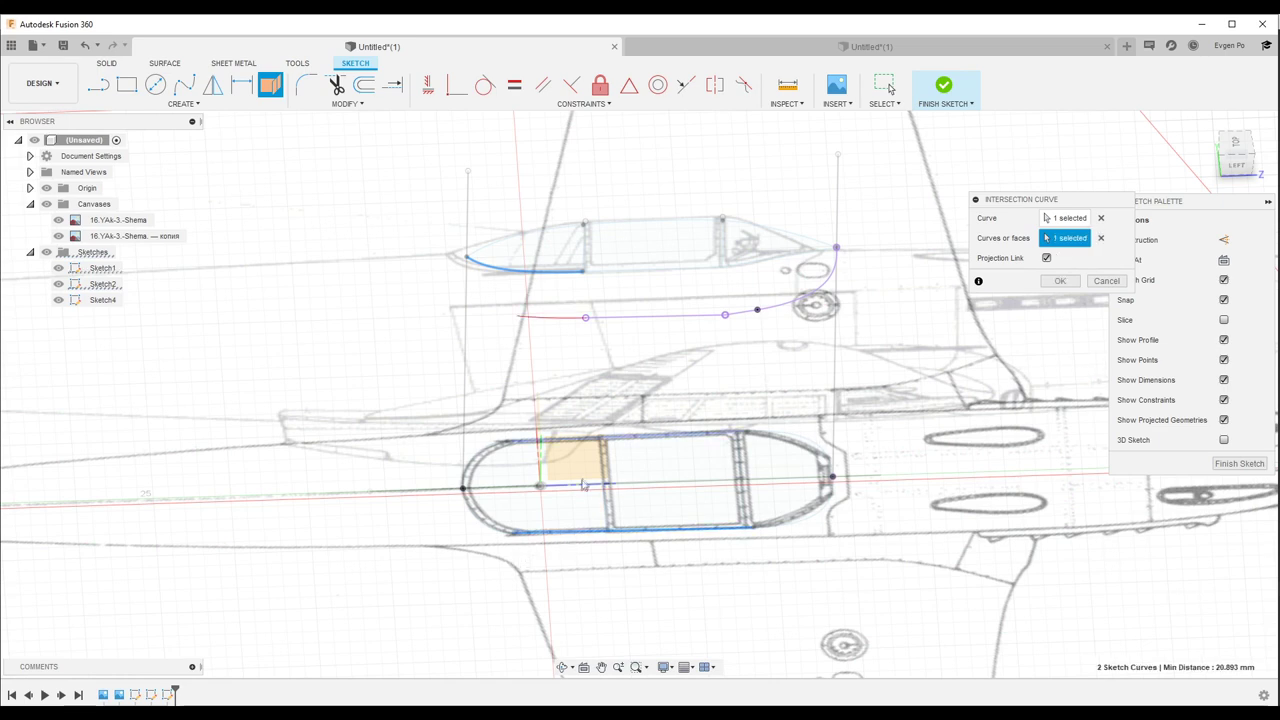
Add another intersection curve from a plan outline curve and hide the first blueprint canvas
middle_click_drag(497, 535, 1110, 400, "shift")
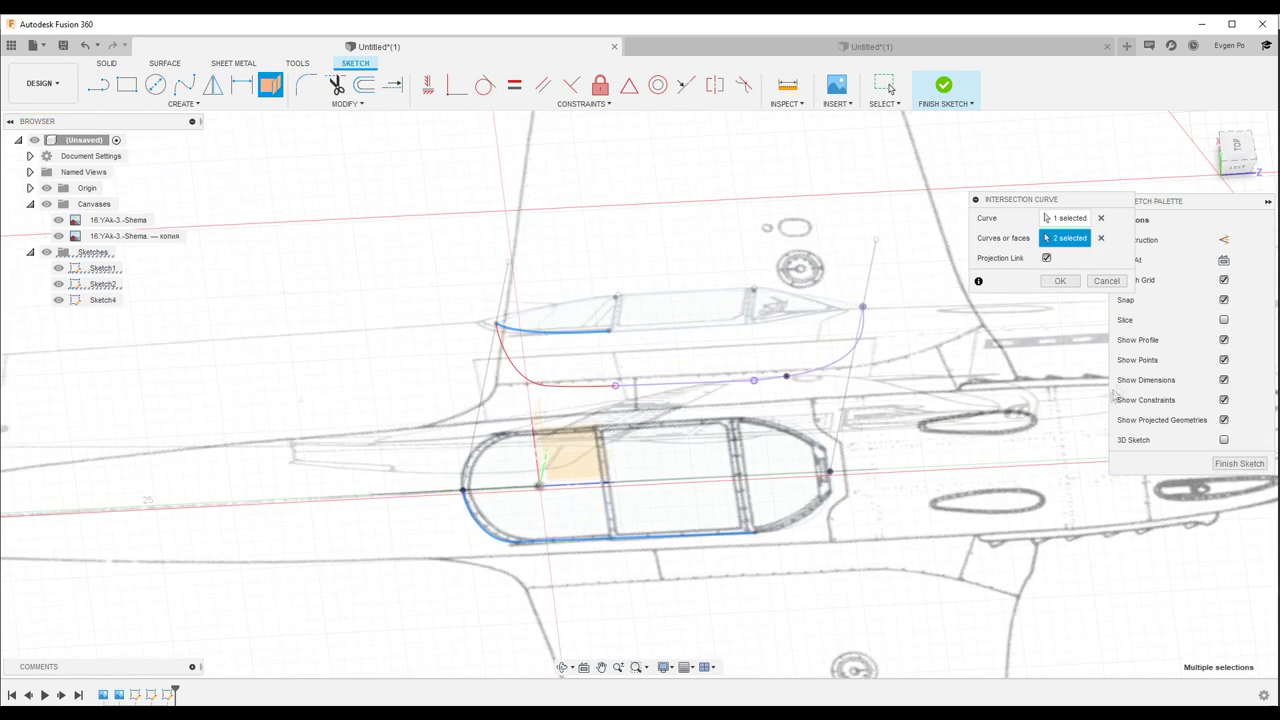
middle_click_drag(948, 370, 282, 90, "shift")
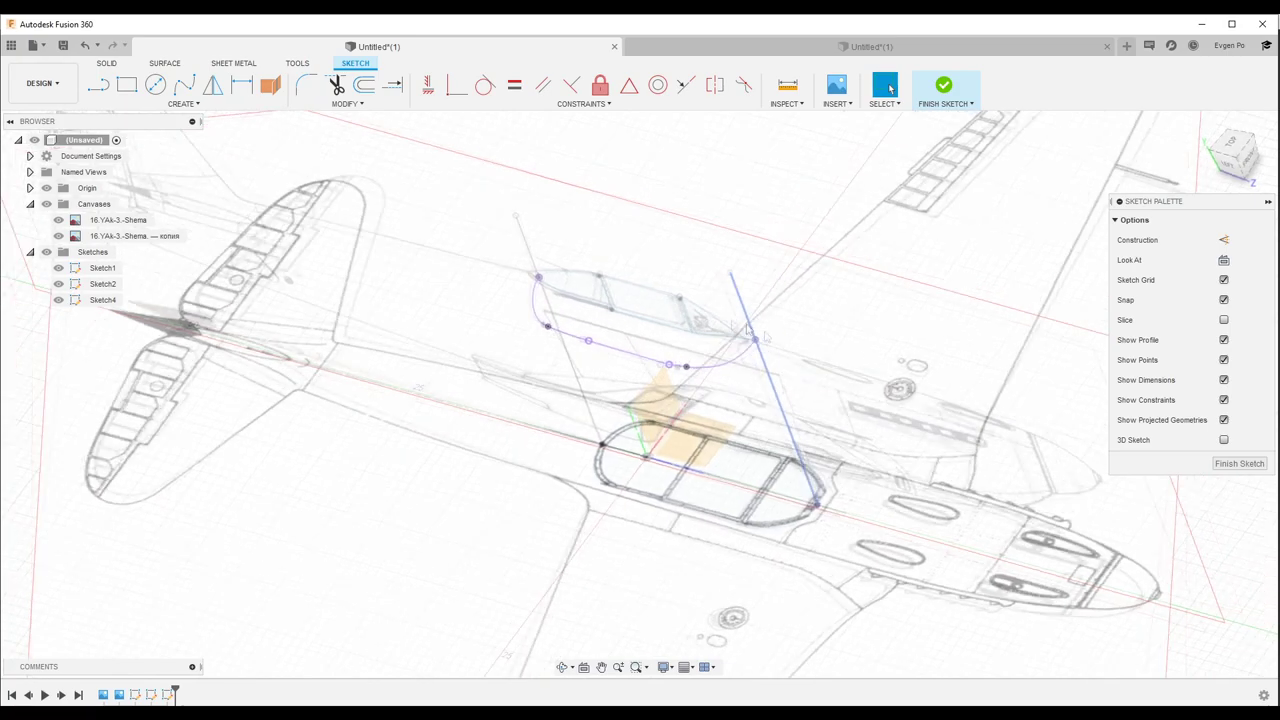
left_click(271, 86)
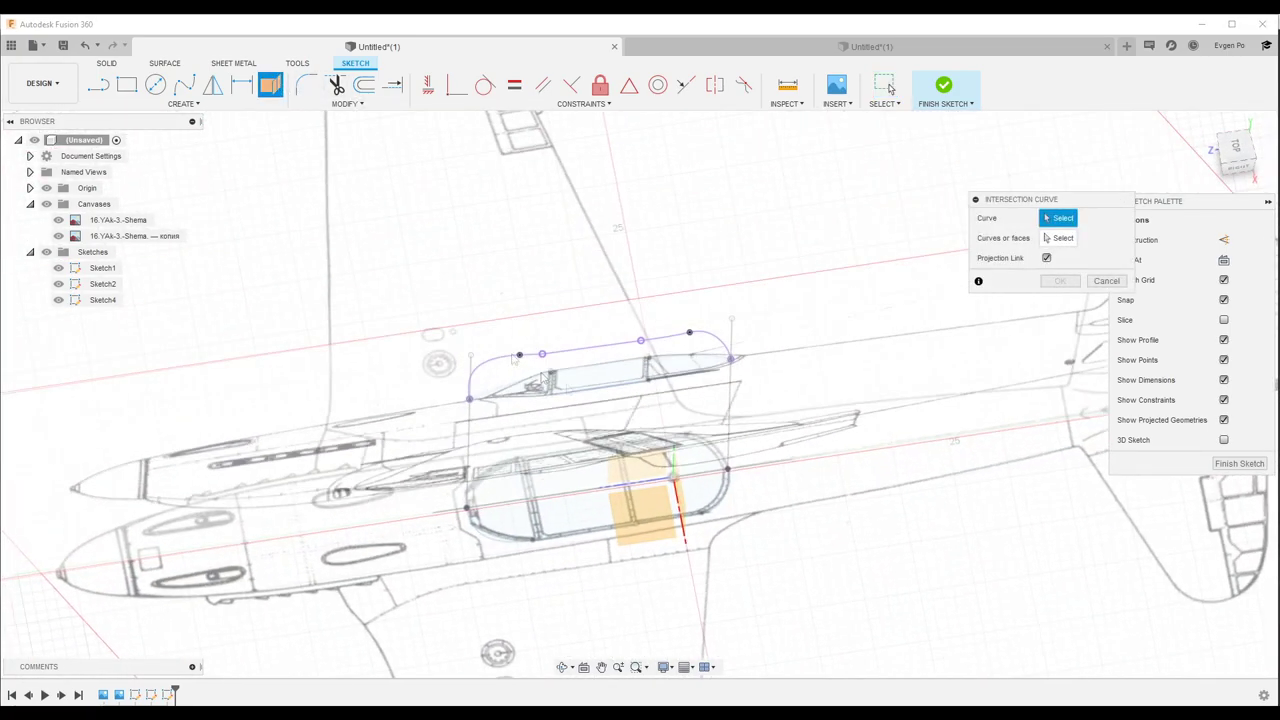
scroll(600, 375, "up", 5)
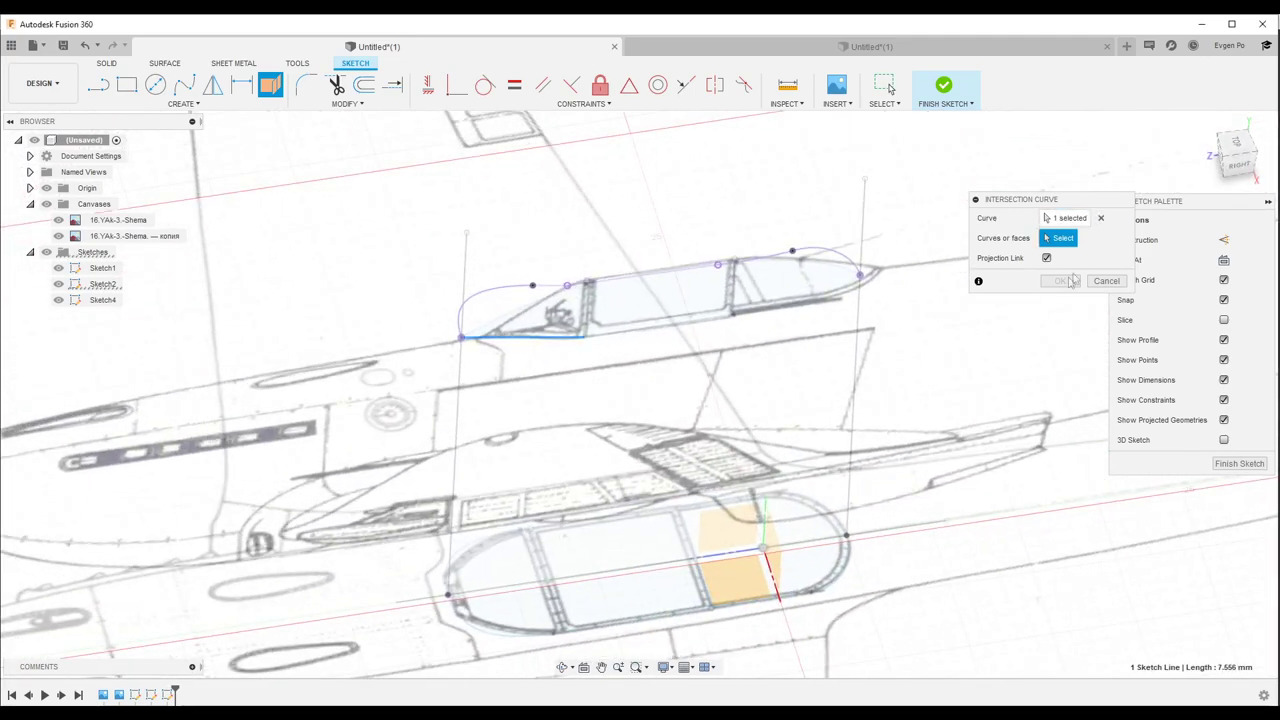
left_click(492, 636)
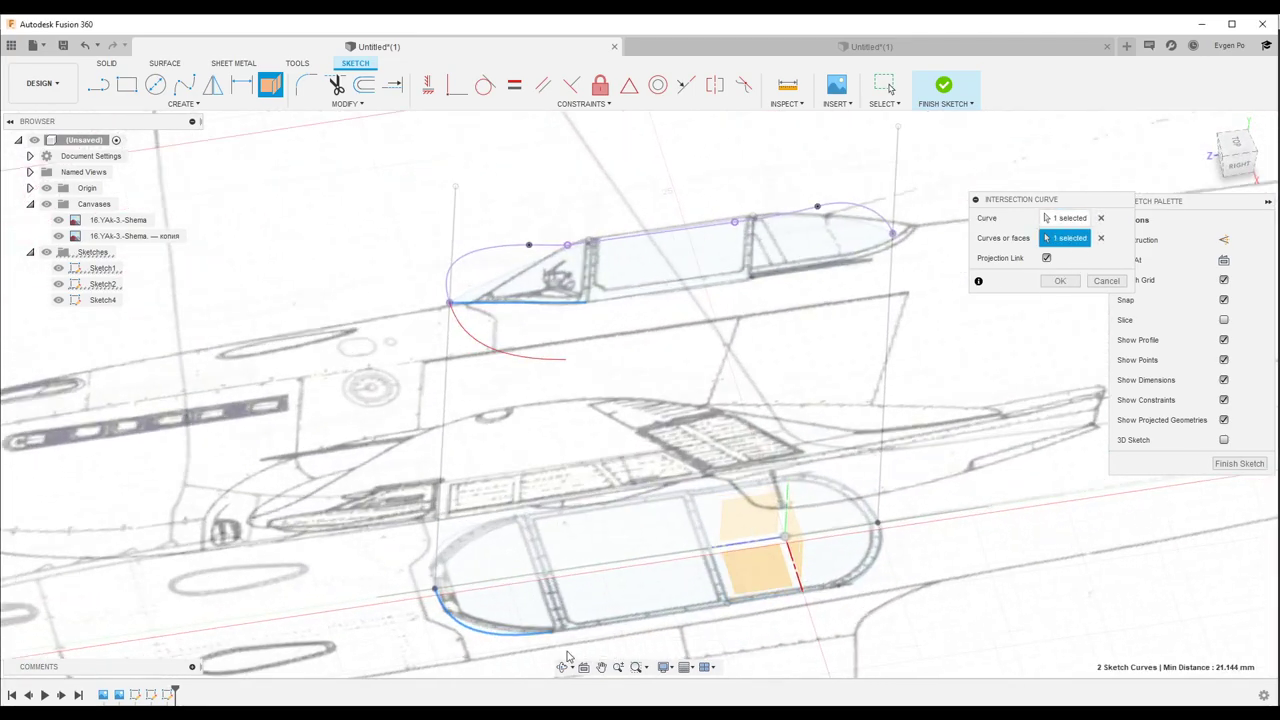
scroll(563, 630, "up", 3)
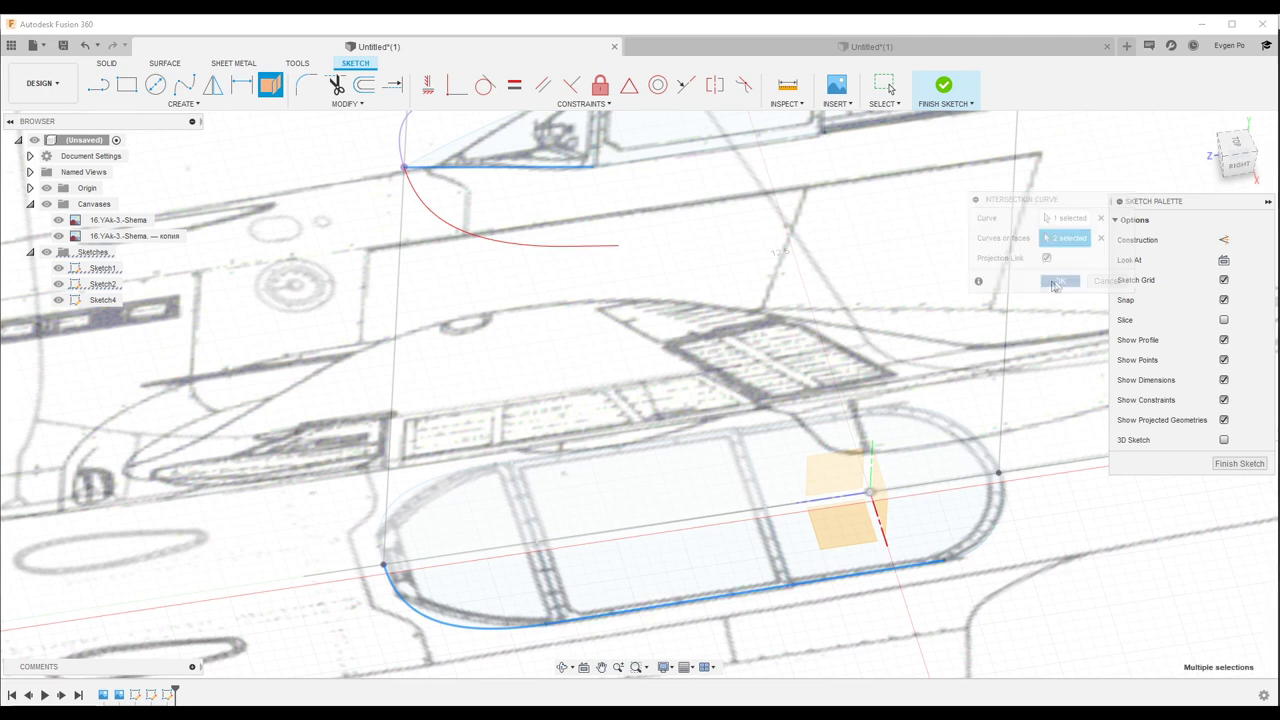
left_click(277, 96)
scroll(683, 163, "down", 2)
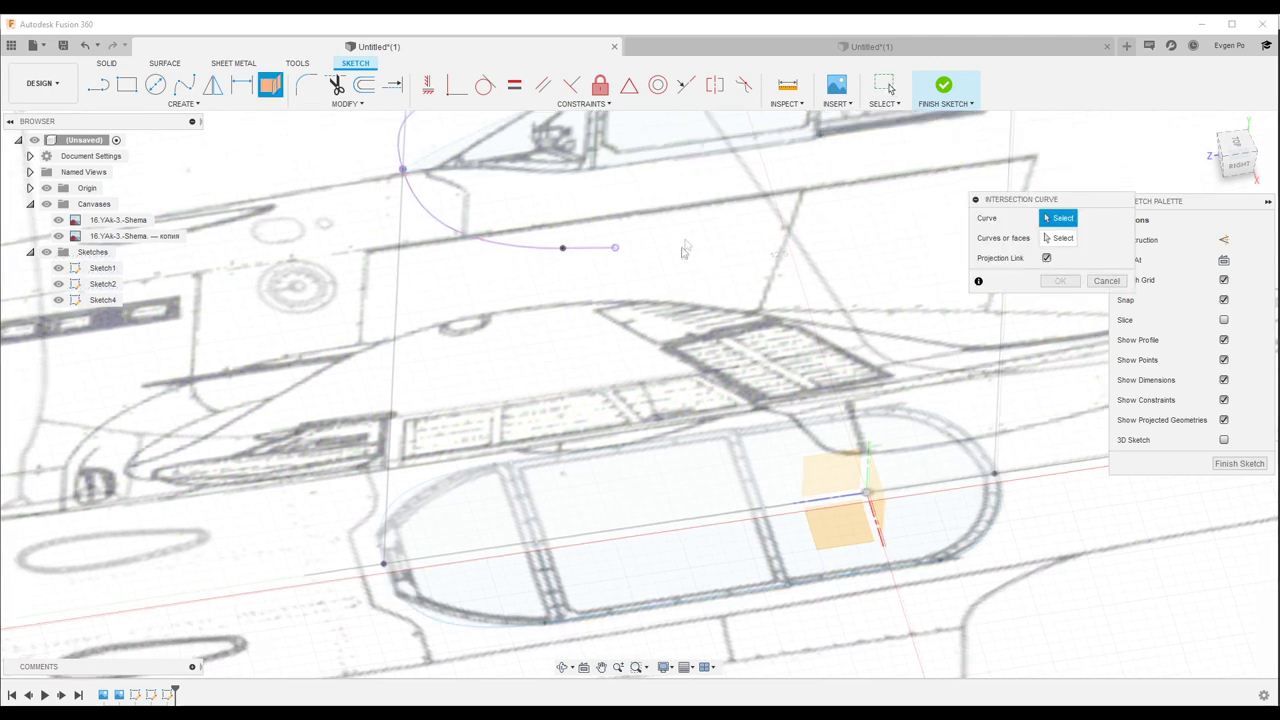
scroll(678, 226, "down", 2)
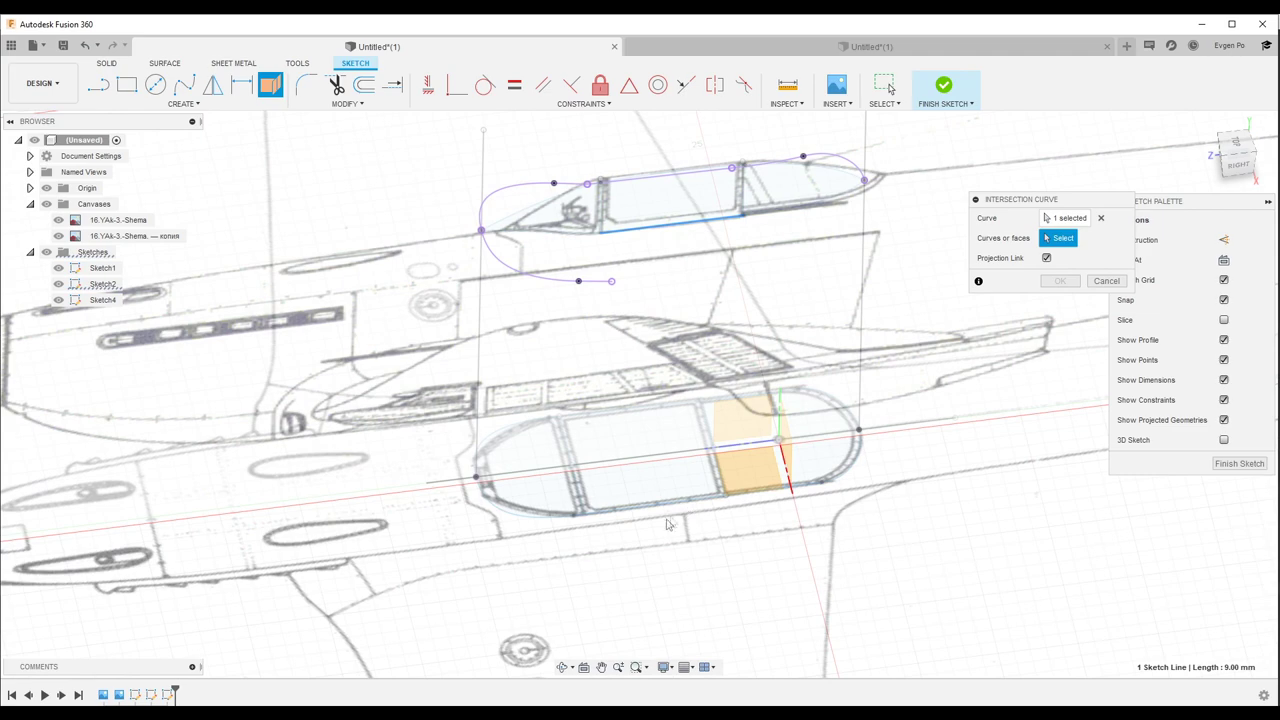
left_click(1060, 282)
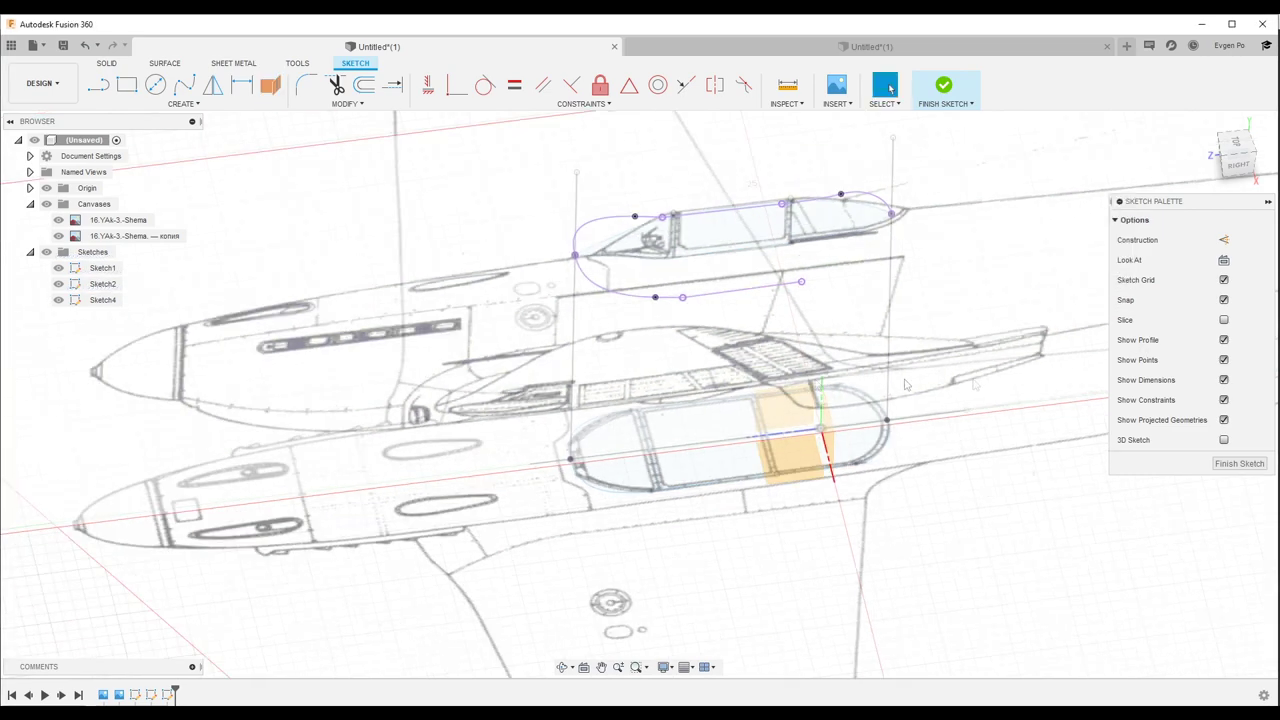
left_click(58, 236)
Hide the second blueprint canvas and finish Sketch4
left_click(58, 220)
mouse_move(329, 337)
middle_mouse_down("shift")
mouse_move(329, 354)
mouse_move(714, 378)
mouse_move(700, 251)
mouse_move(620, 250)
middle_mouse_up("shift")
scroll(700, 251, "up", 2)
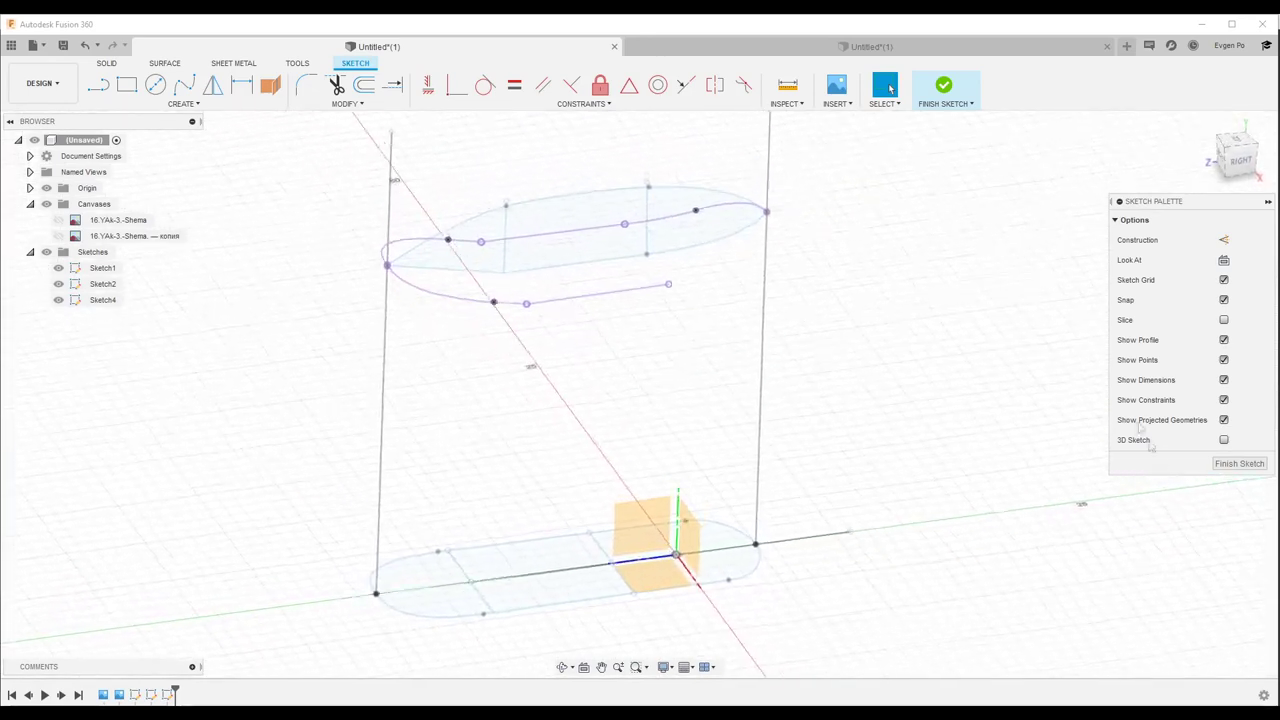
left_click(1239, 465)
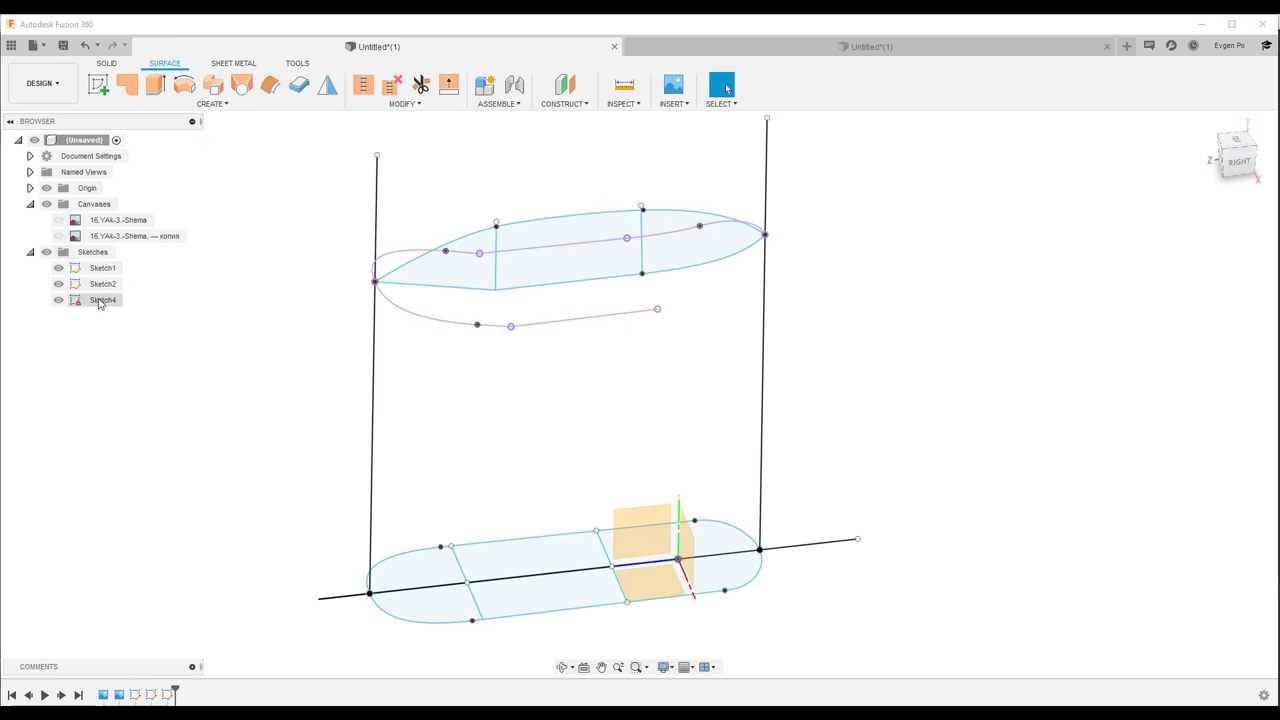
Reopen Sketch4 and add one more intersection curve from the remaining edge
mouse_move(471, 400)
middle_mouse_down("shift")
mouse_move(221, 122)
mouse_move(263, 92)
middle_mouse_up("shift")
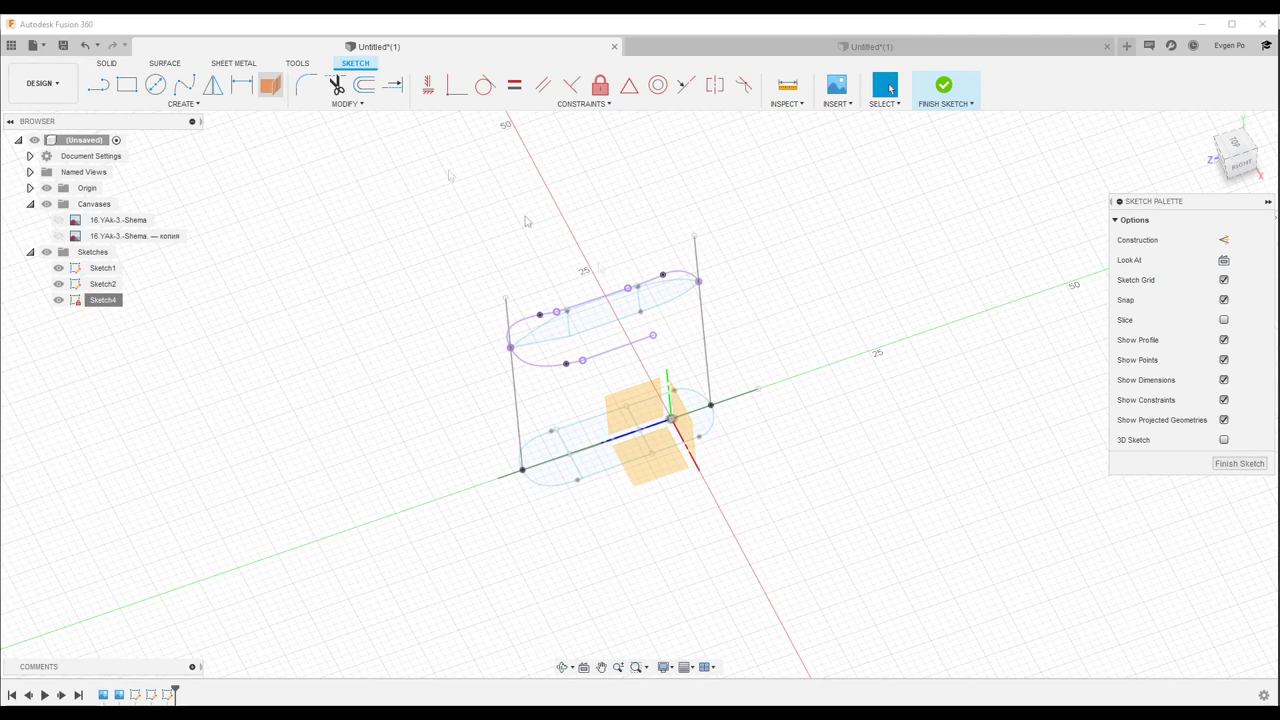
middle_click_drag(369, 134, 560, 240, "shift")
scroll(815, 405, "up", 3)
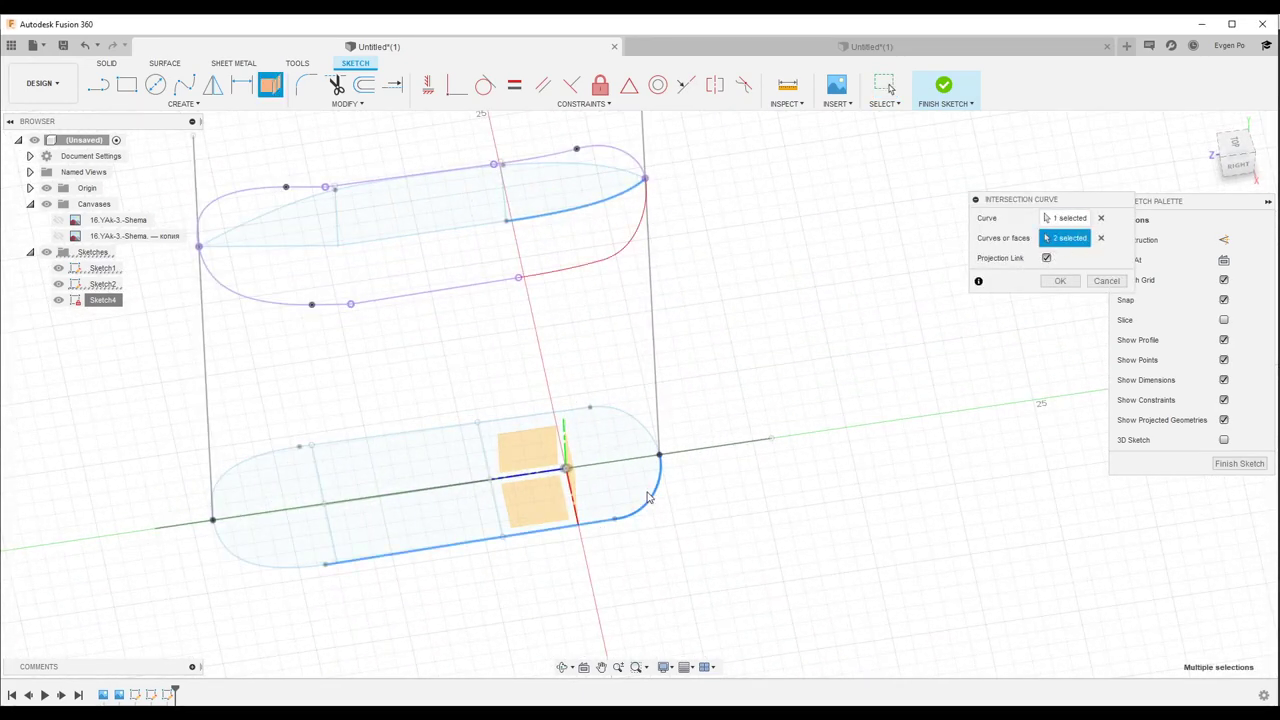
left_click(1058, 281)
middle_click_drag(1054, 283, 665, 286, "shift")
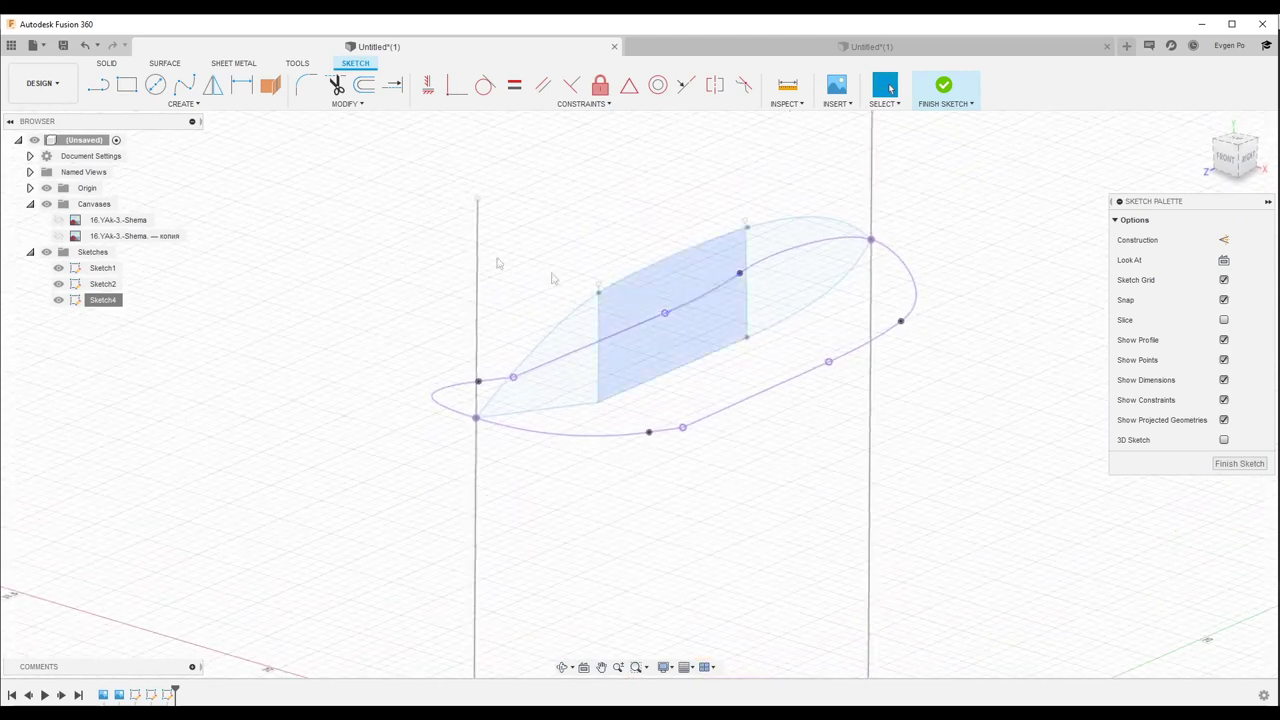
left_click(165, 64)
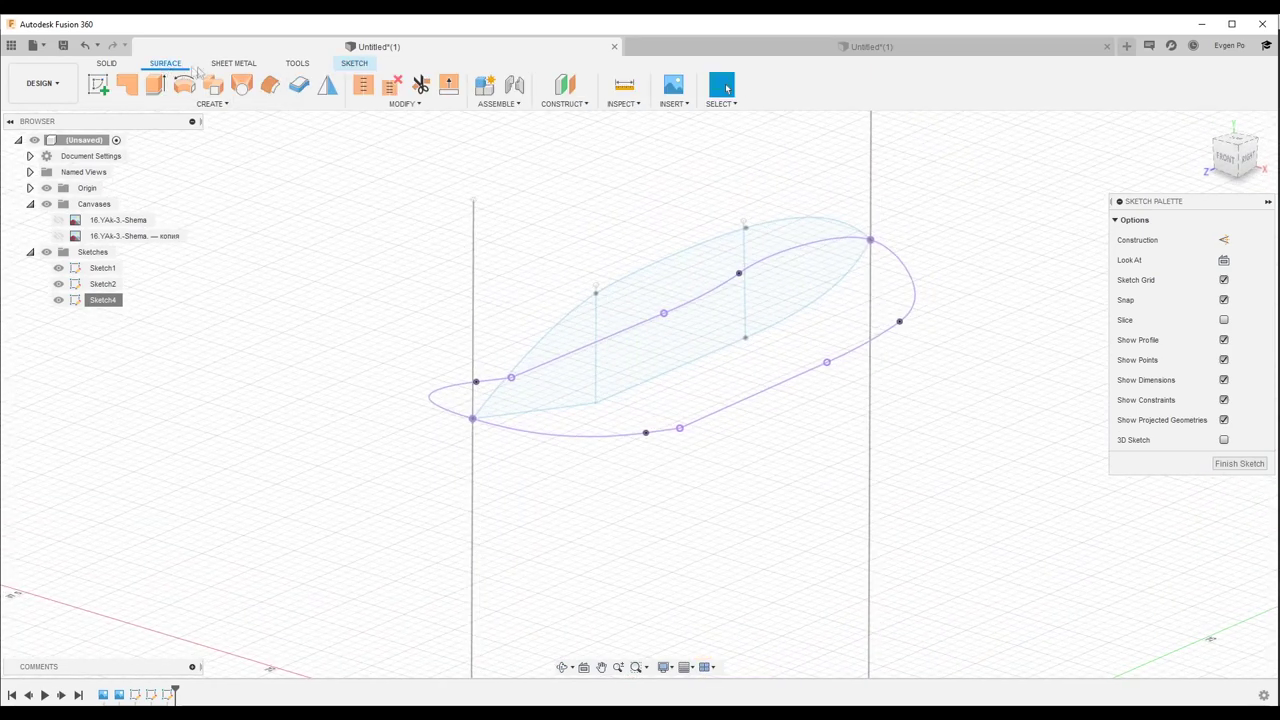
Loft the canopy surface between two profiles with upper and lower curves as three rails, creating Body1
left_click(241, 86)
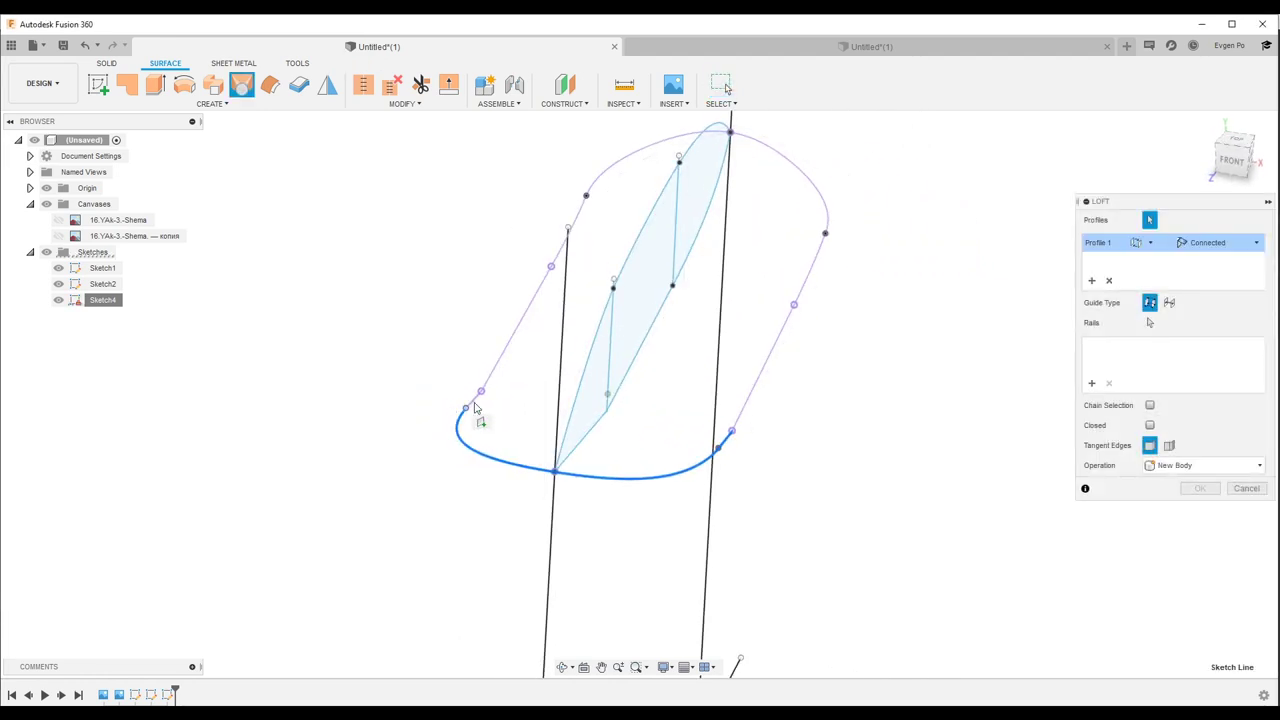
mouse_move(475, 407)
middle_mouse_down("shift")
mouse_move(958, 242)
mouse_move(576, 150)
mouse_move(1066, 238)
middle_mouse_up("shift")
left_click(961, 238)
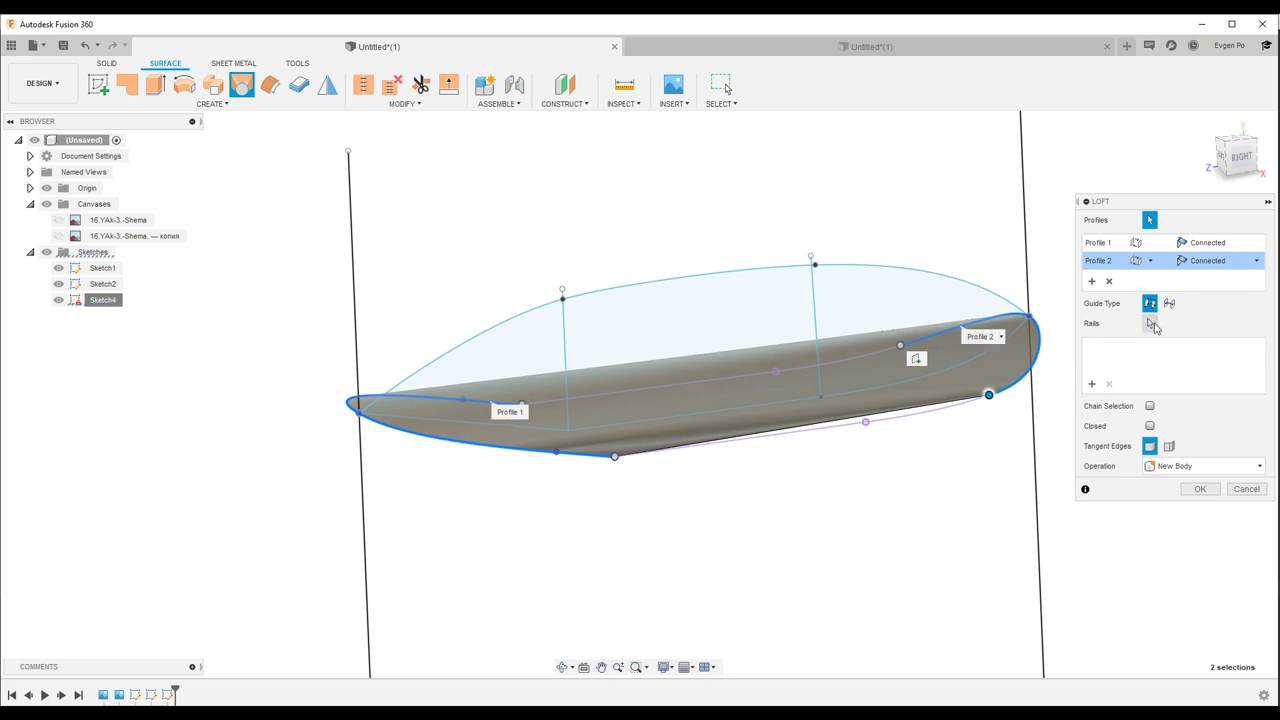
left_click(662, 290)
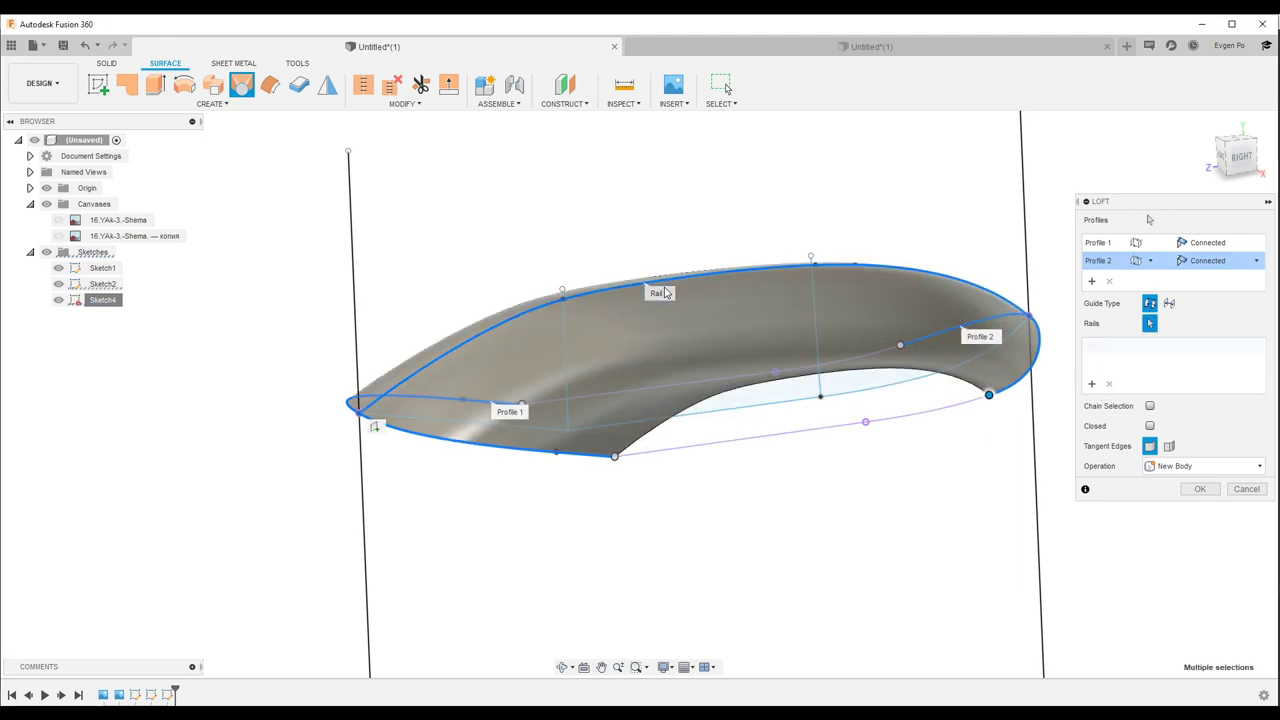
middle_click_drag(687, 286, 733, 427, "shift")
left_click(715, 443)
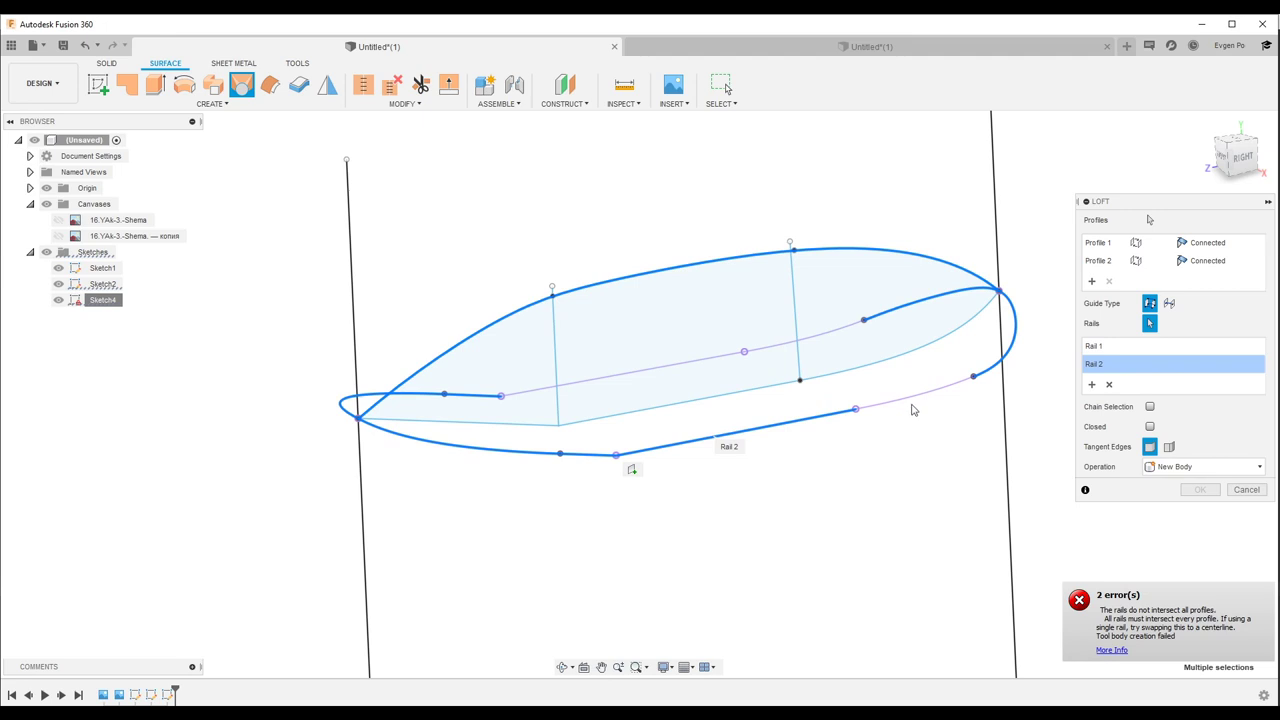
mouse_move(911, 403)
middle_mouse_down("shift")
mouse_move(929, 434)
mouse_move(729, 486)
mouse_move(465, 493)
middle_mouse_up("shift")
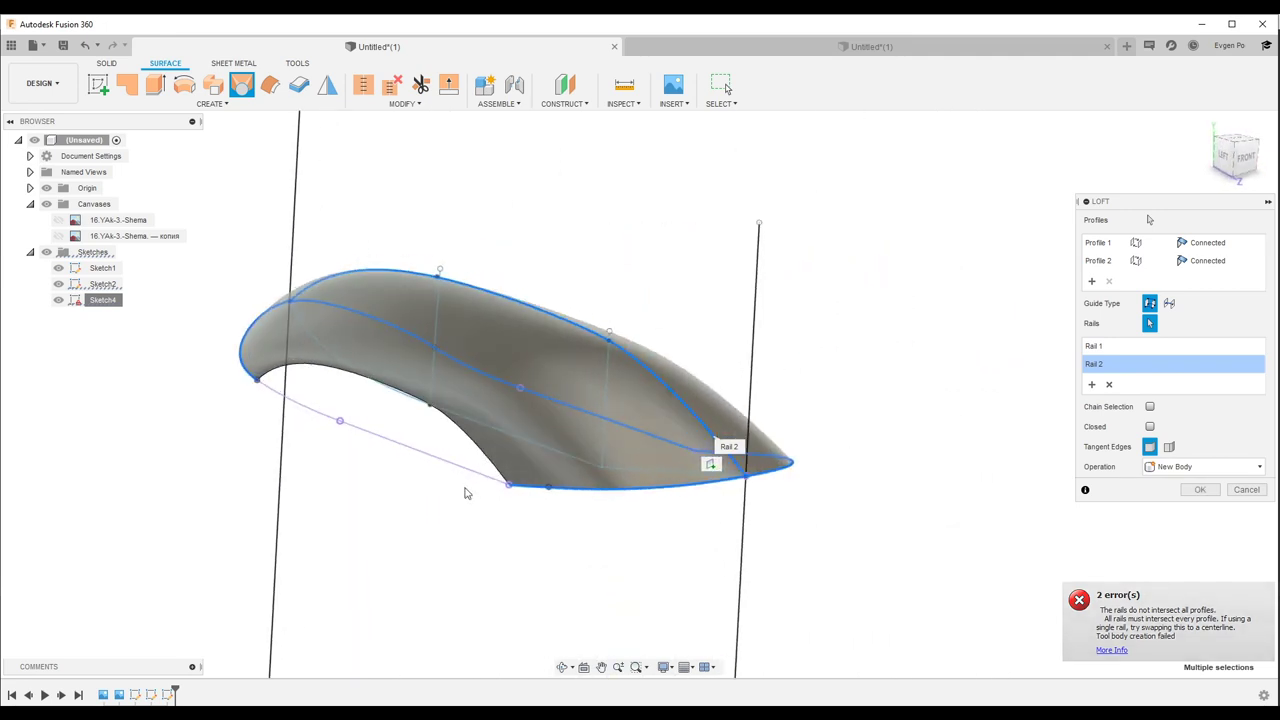
left_click(471, 477)
left_click(320, 421)
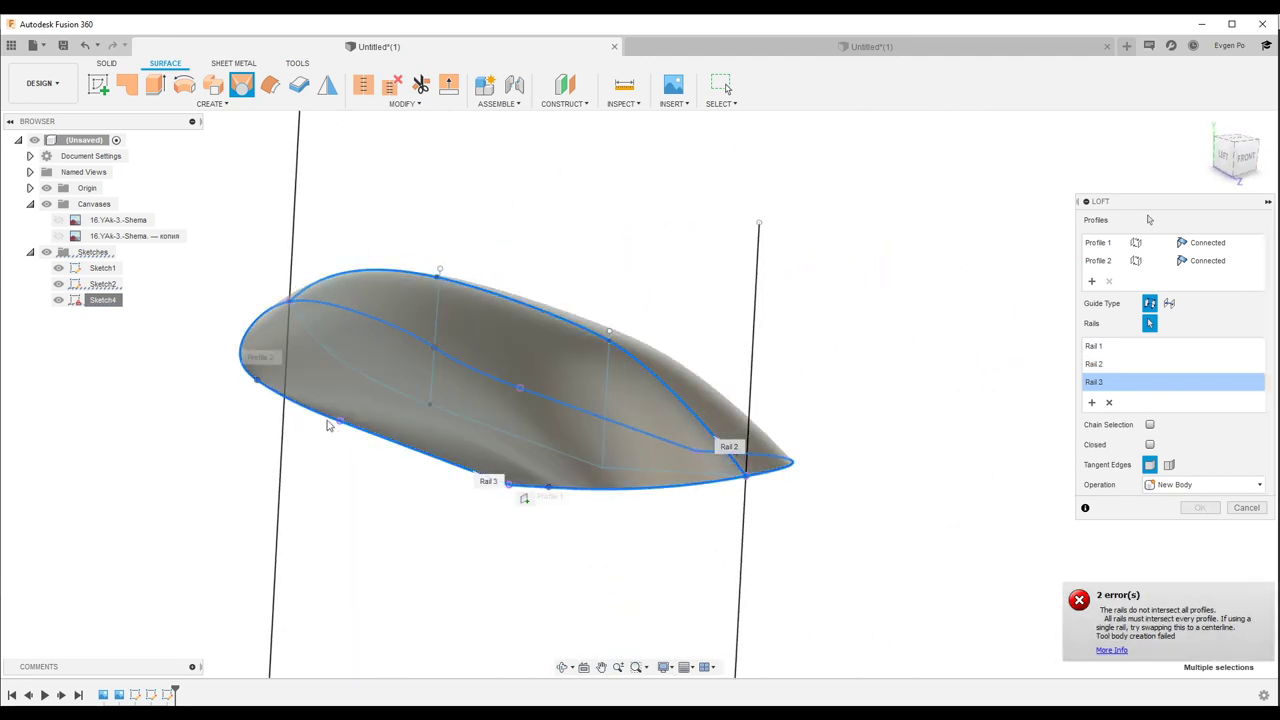
left_click(1197, 507)
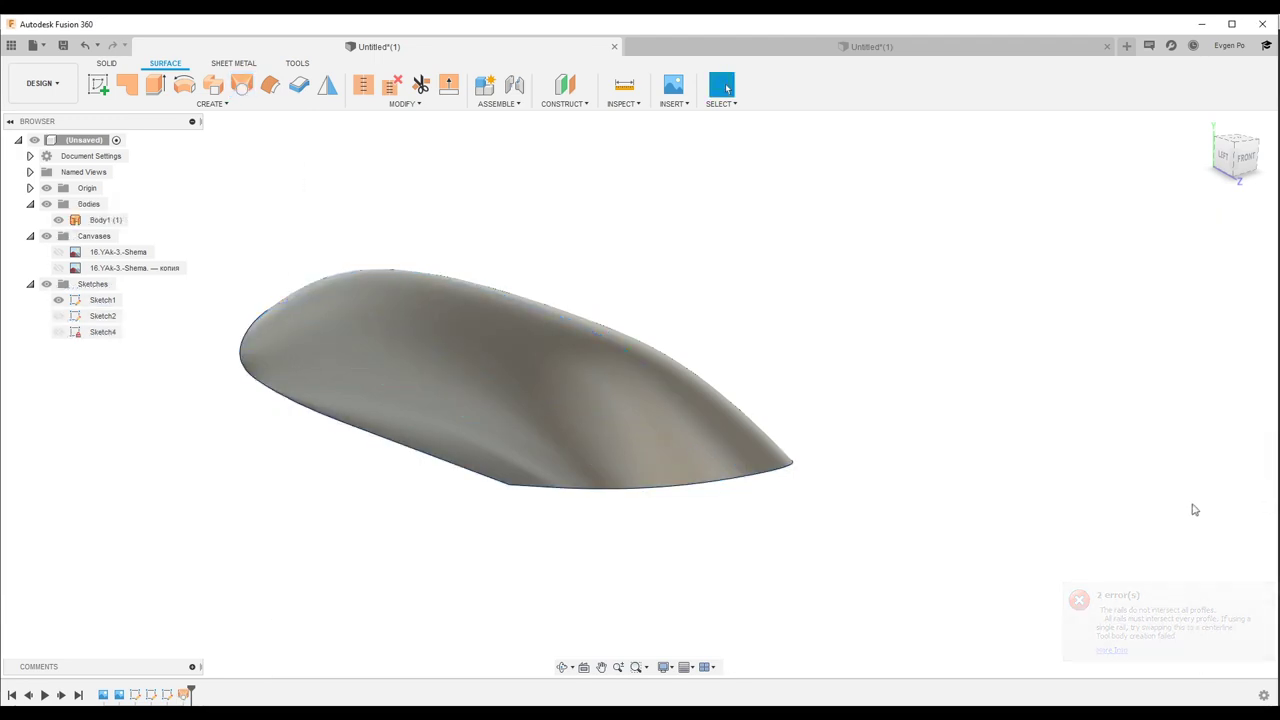
left_click(60, 253)
middle_click_drag(594, 337, 785, 295, "shift")
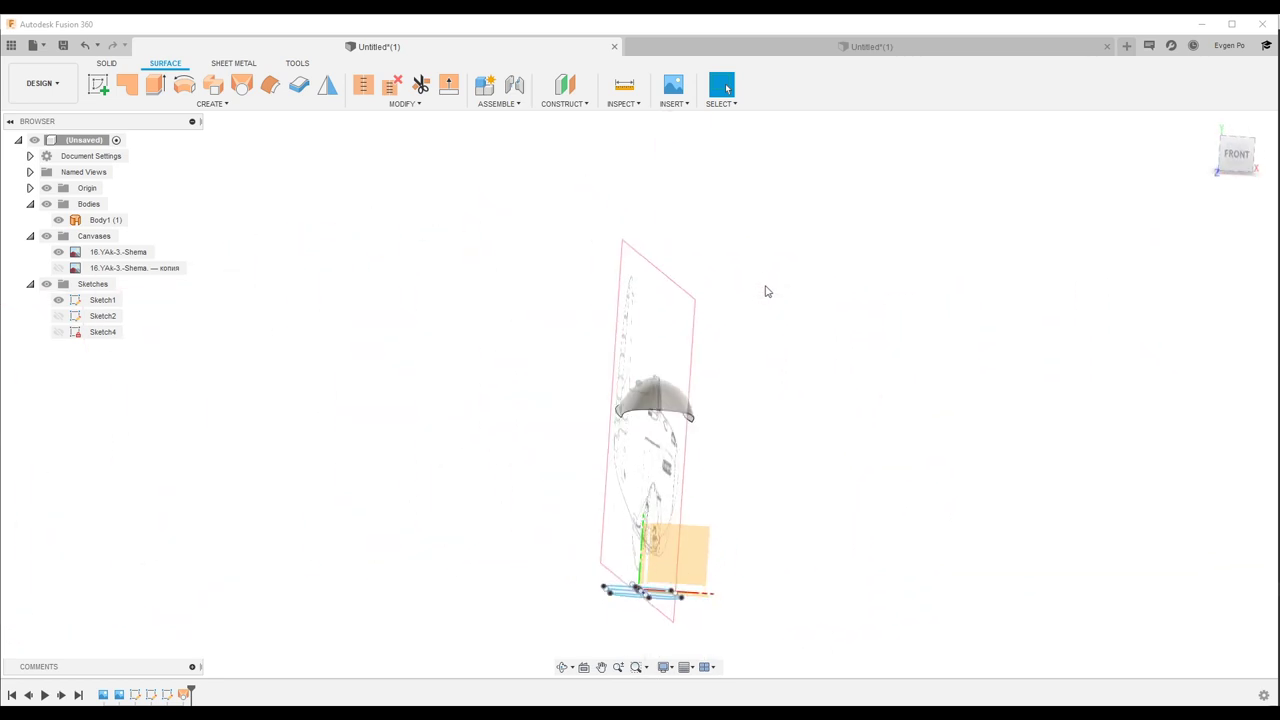
left_click(670, 105)
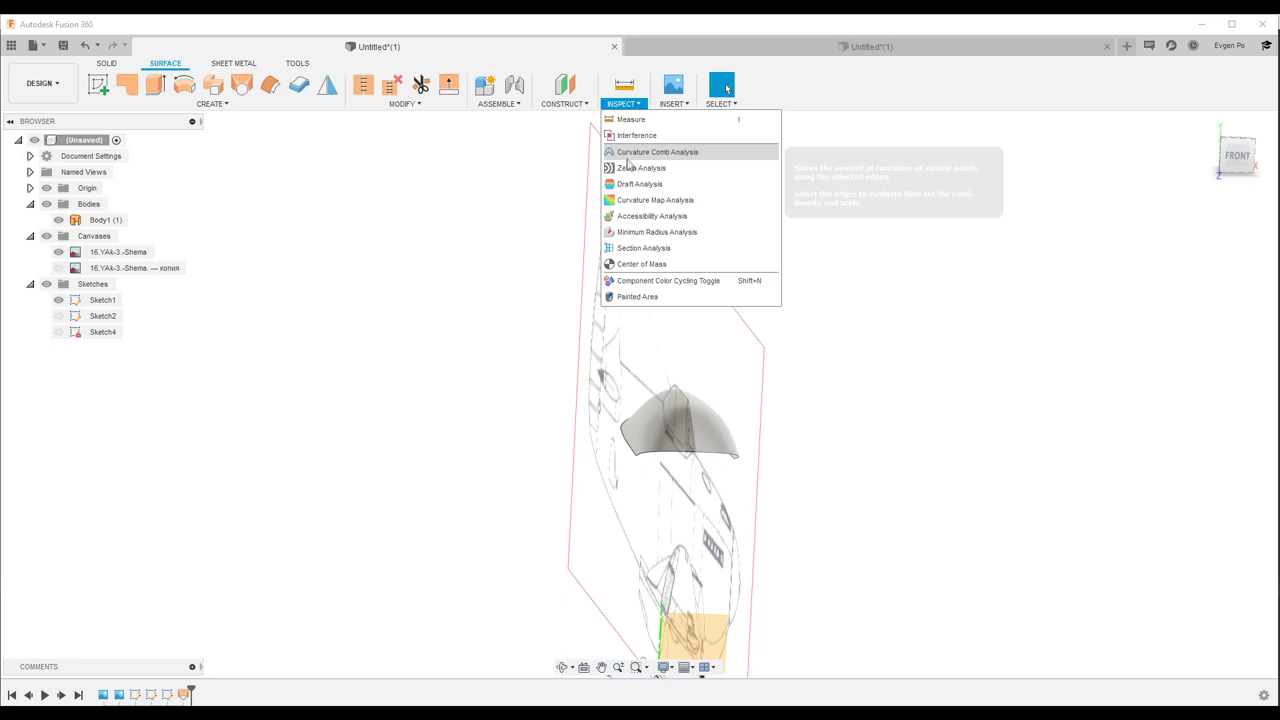
left_click(641, 167)
left_click(677, 426)
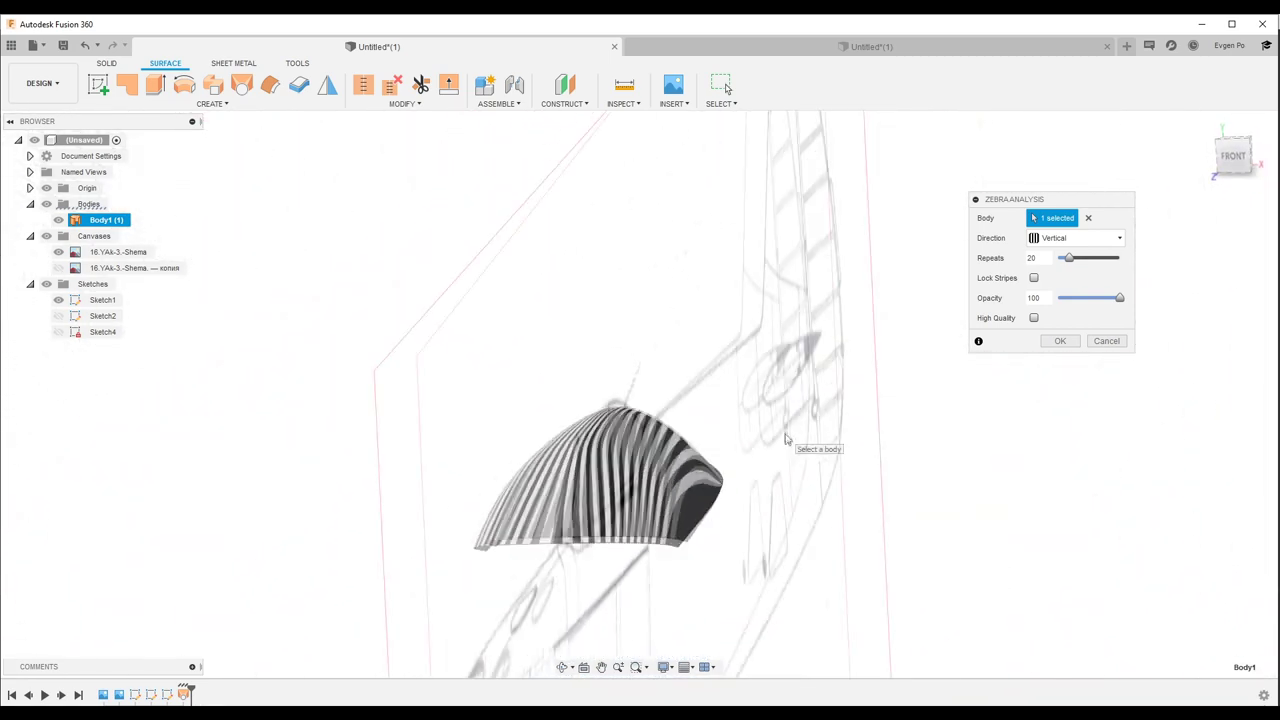
left_click(1107, 341)
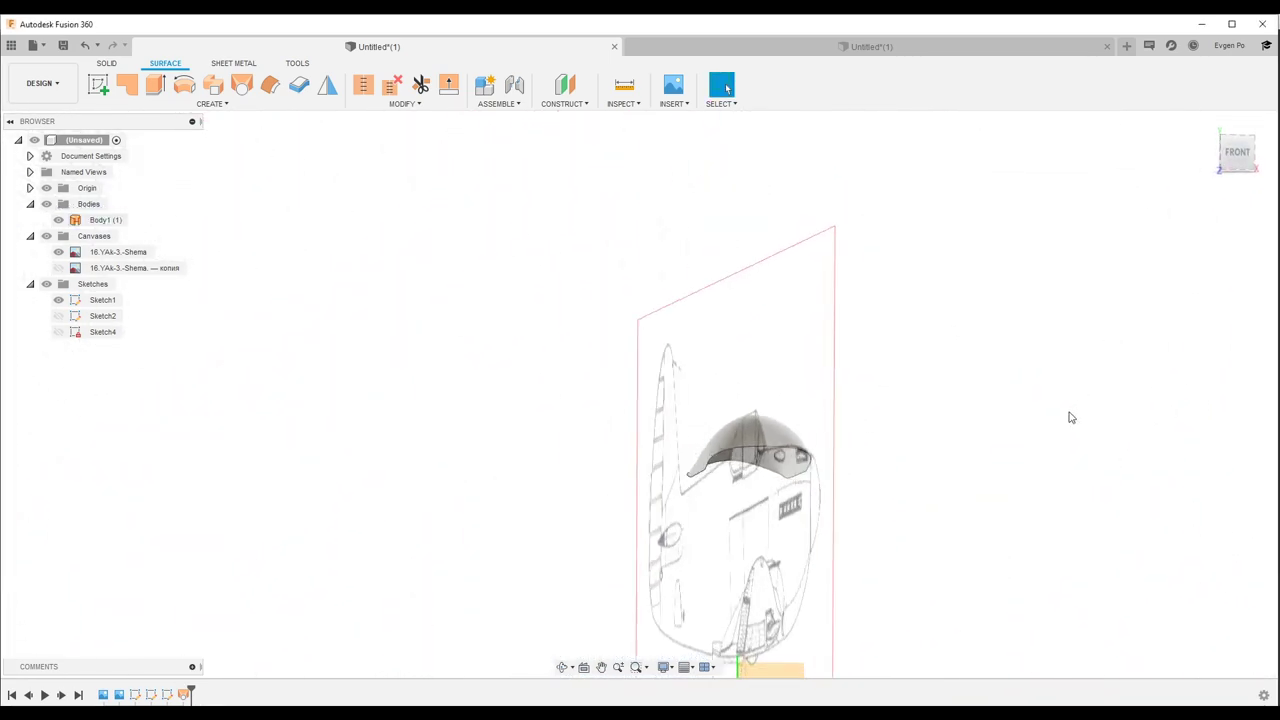
mouse_move(768, 441)
middle_mouse_down("shift")
mouse_move(648, 432)
mouse_move(593, 374)
mouse_move(593, 533)
mouse_move(560, 480)
middle_mouse_up("shift")
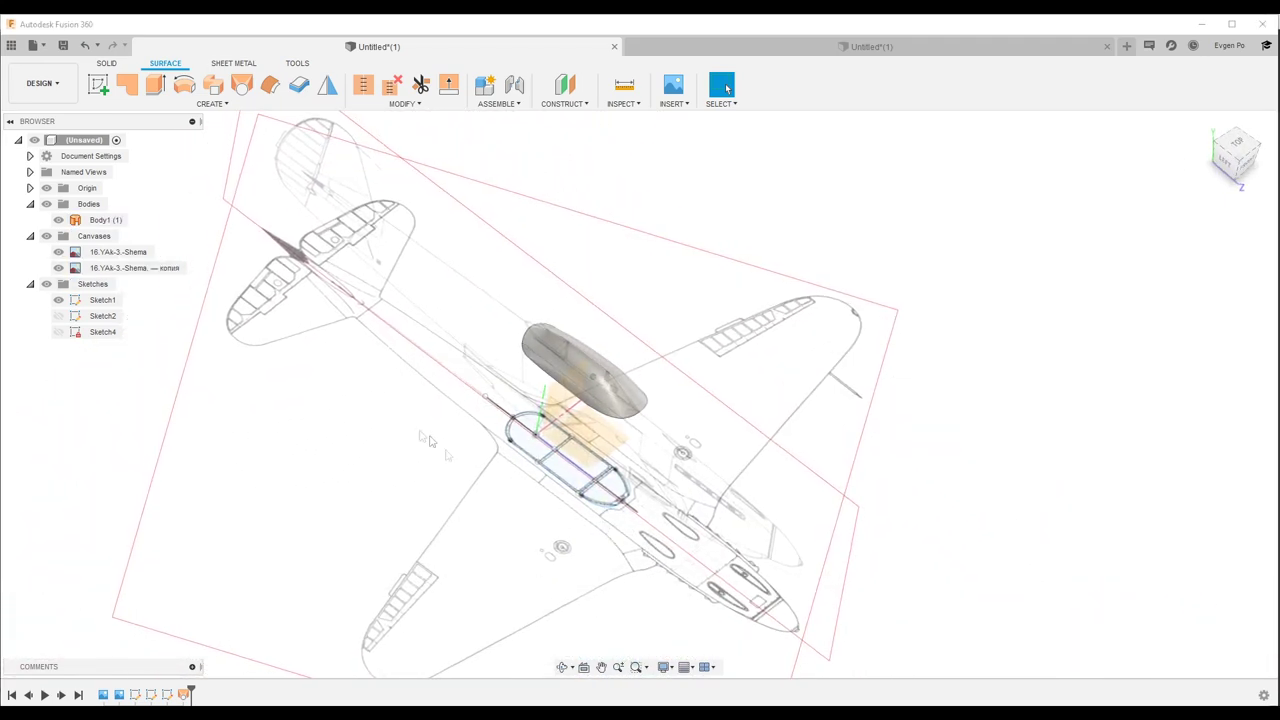
middle_click_drag(416, 434, 588, 445, "shift")
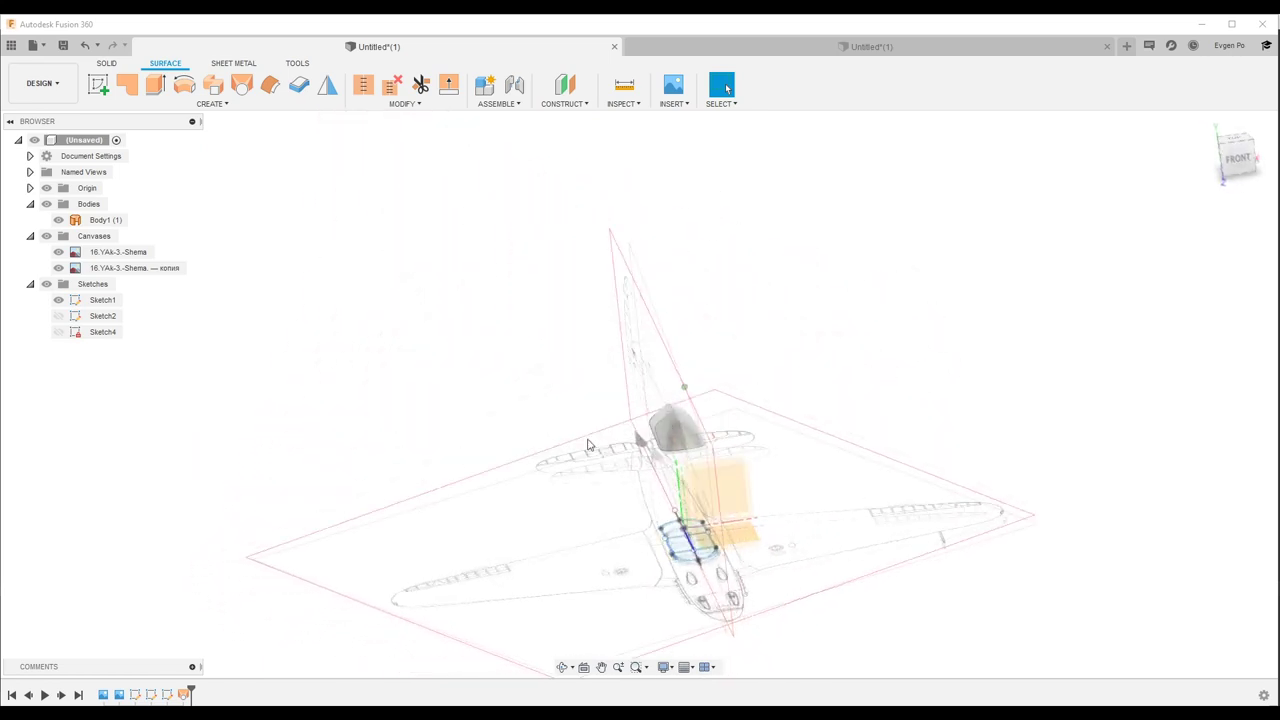
middle_click_drag(588, 445, 514, 477, "shift")
scroll(645, 432, "up", 5)
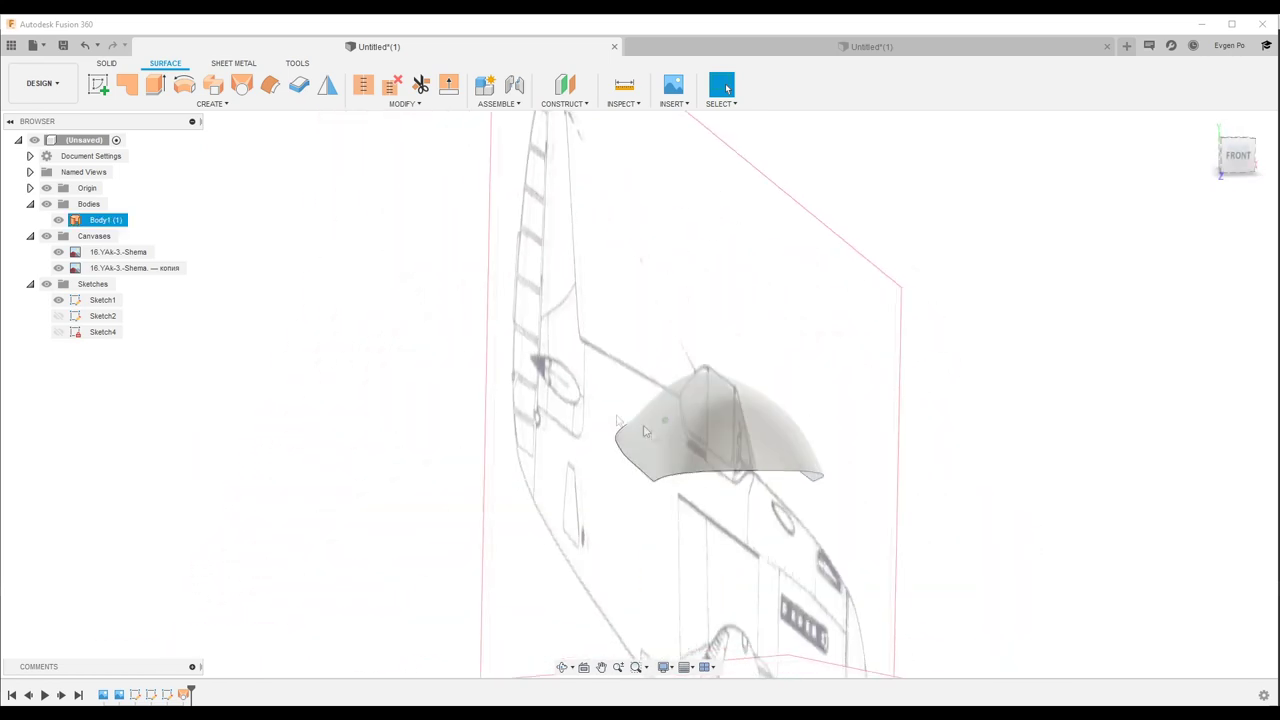
left_click(58, 268)
left_click(58, 252)
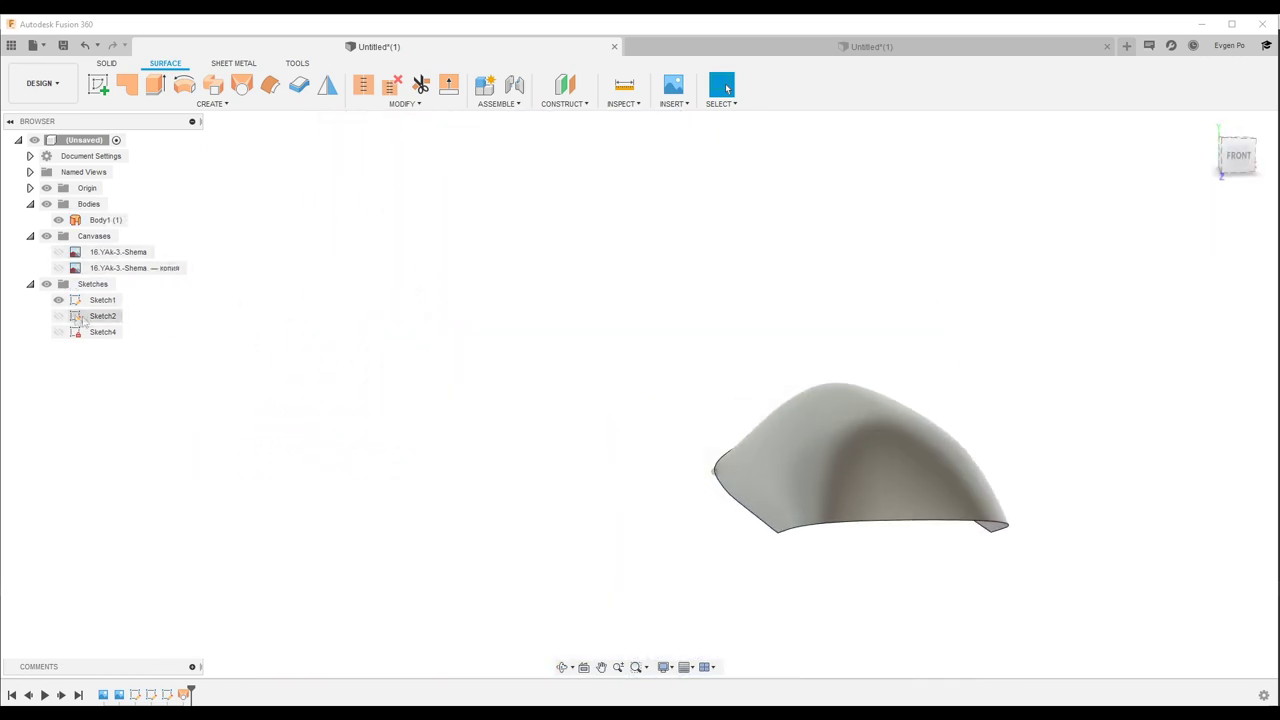
Orbit around the lofted canopy and turn the second blueprint canvas back on
middle_click_drag(771, 468, 849, 547, "shift")
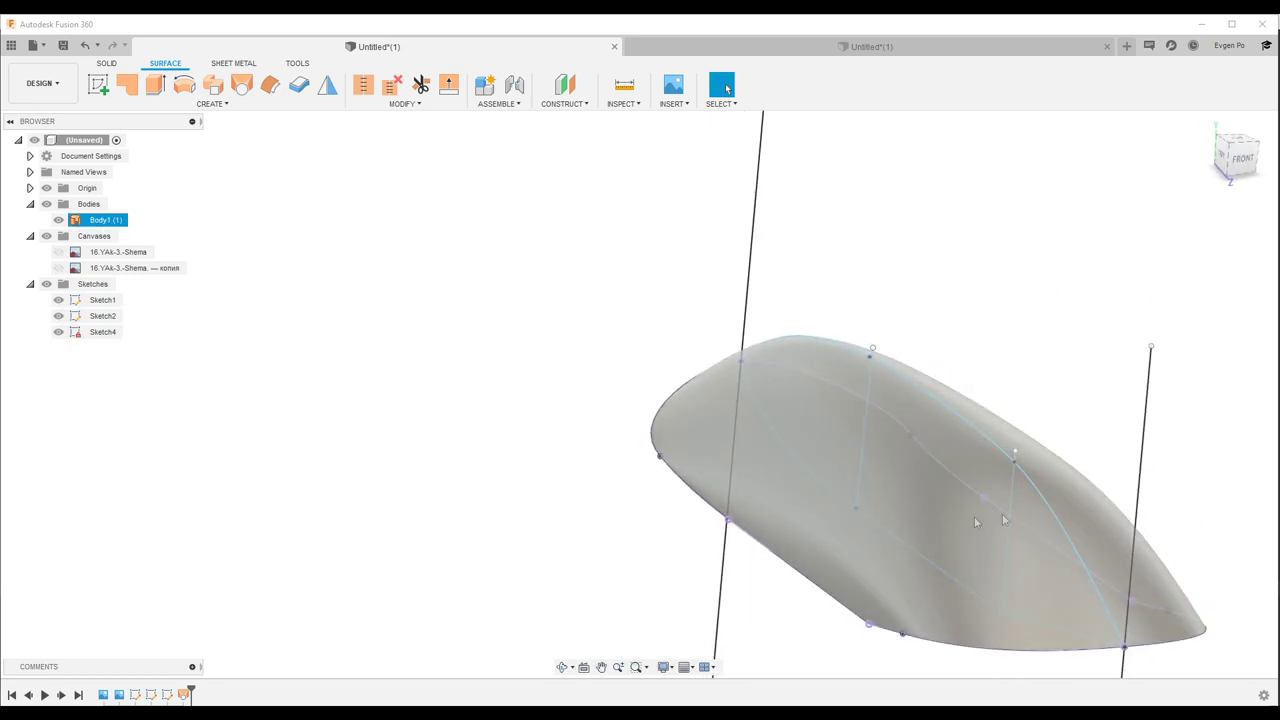
middle_click_drag(945, 526, 880, 505, "shift")
middle_click_drag(310, 277, 746, 339, "shift")
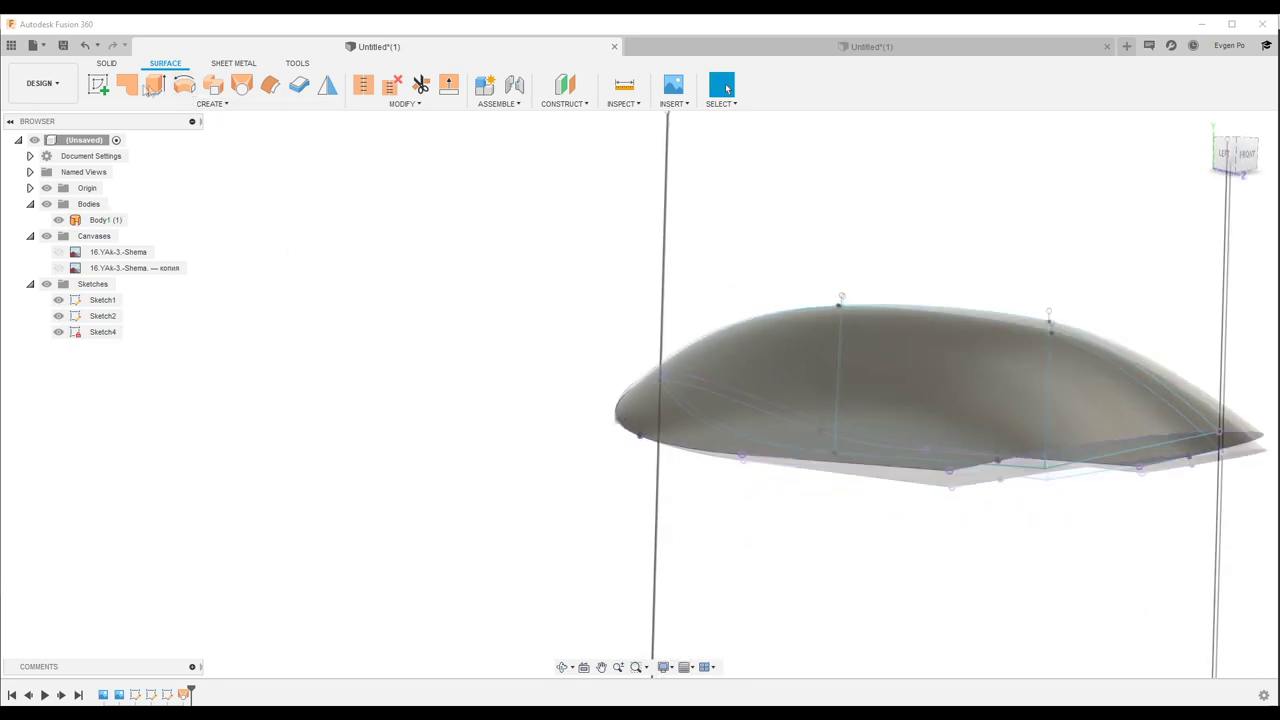
middle_click_drag(911, 438, 759, 327, "shift")
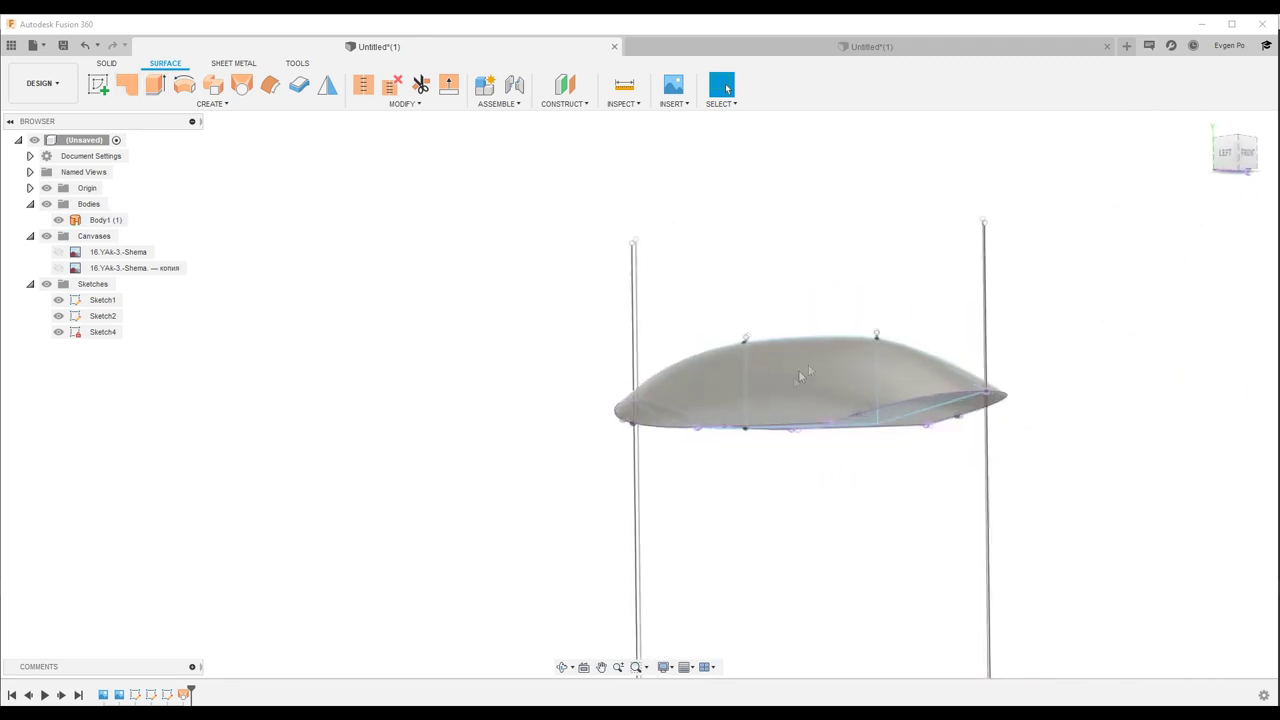
mouse_move(760, 531)
middle_mouse_down("shift")
mouse_move(680, 430)
mouse_move(837, 428)
middle_mouse_up("shift")
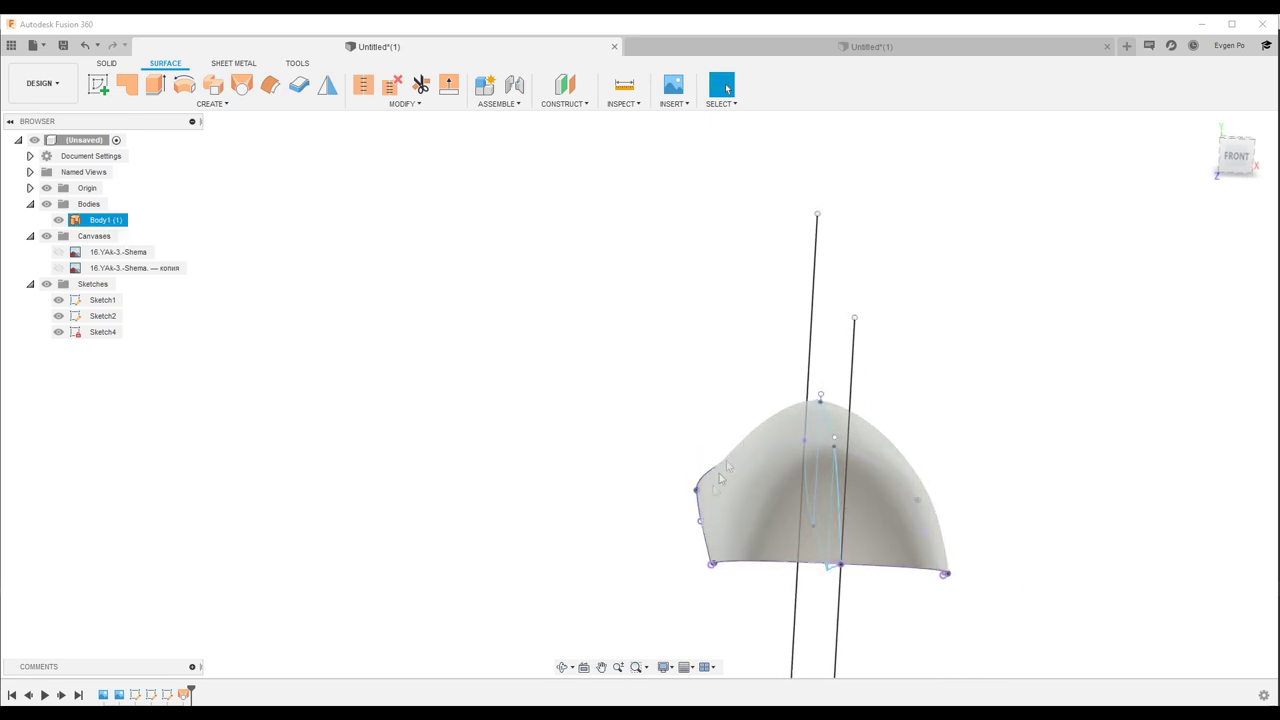
middle_click_drag(713, 543, 658, 514, "shift")
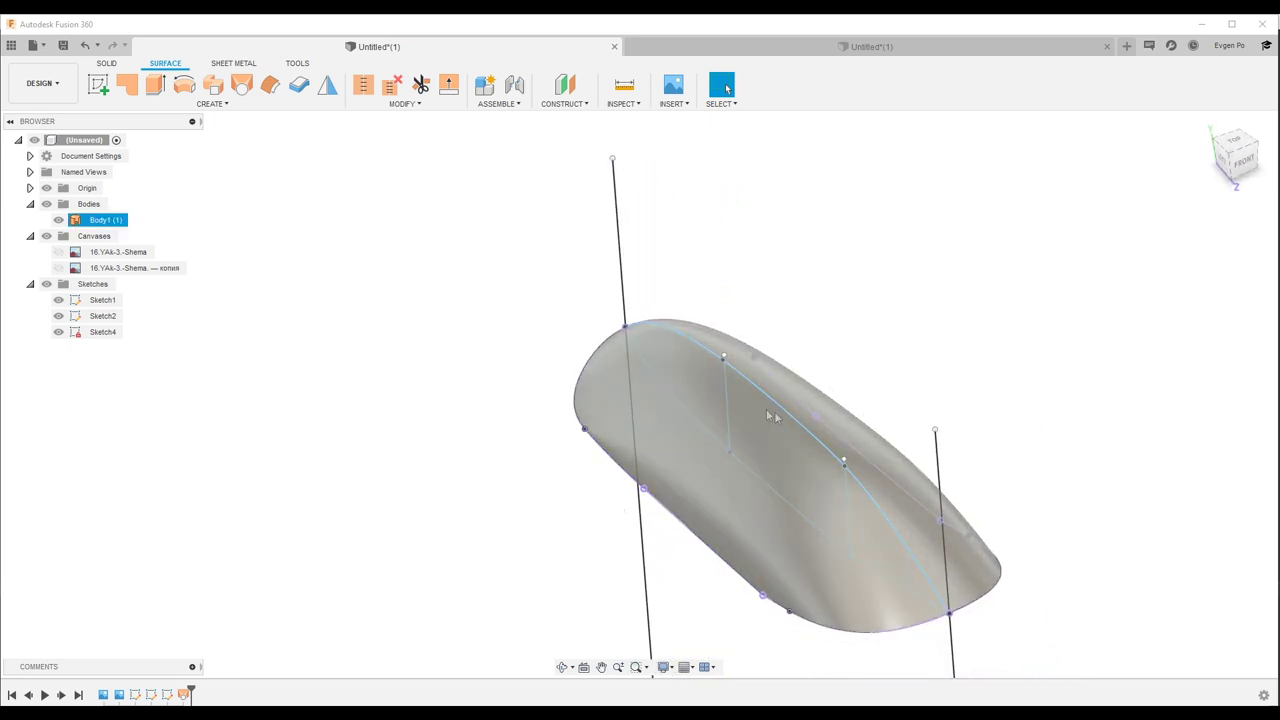
middle_click_drag(668, 457, 760, 490, "shift")
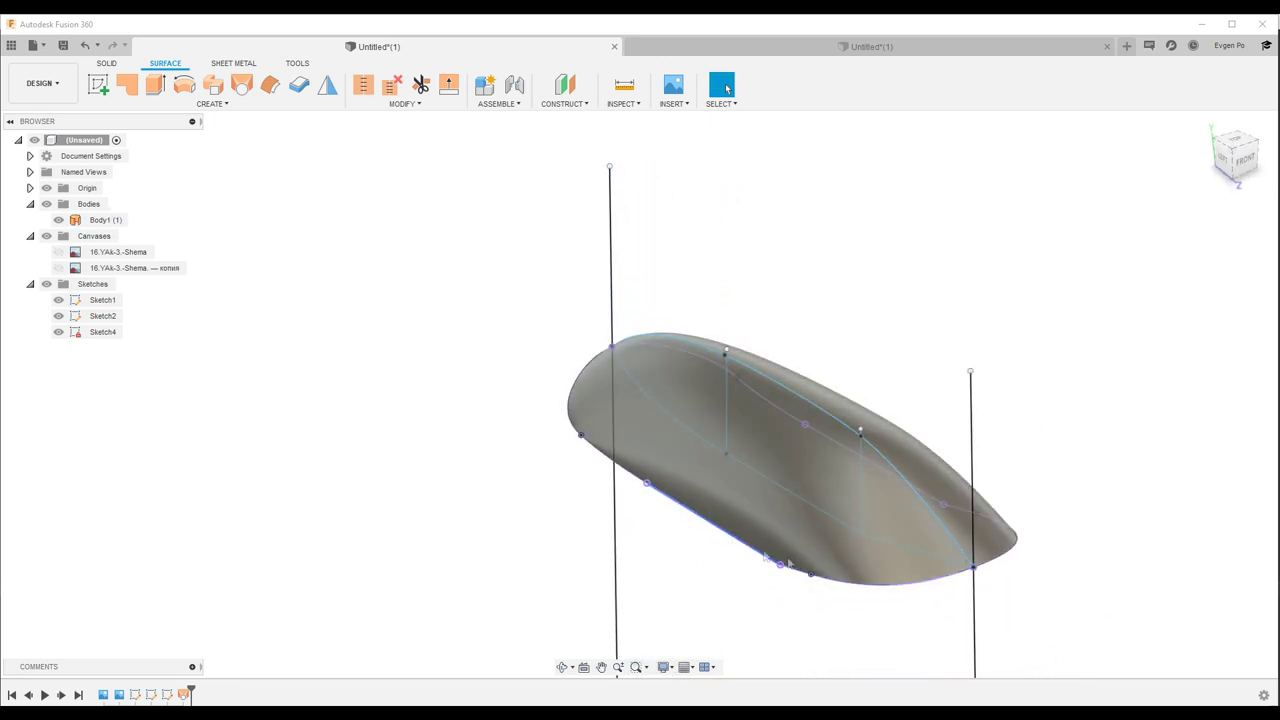
middle_click_drag(925, 527, 823, 480, "shift")
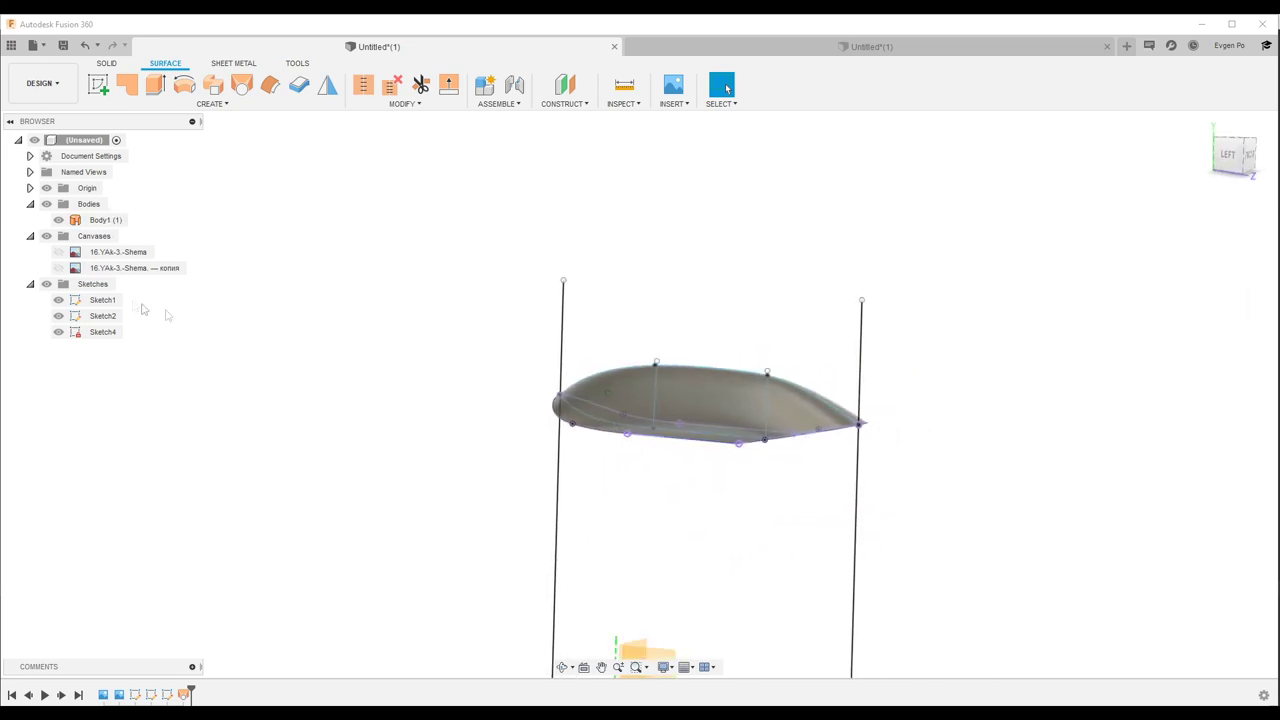
left_click(59, 268)
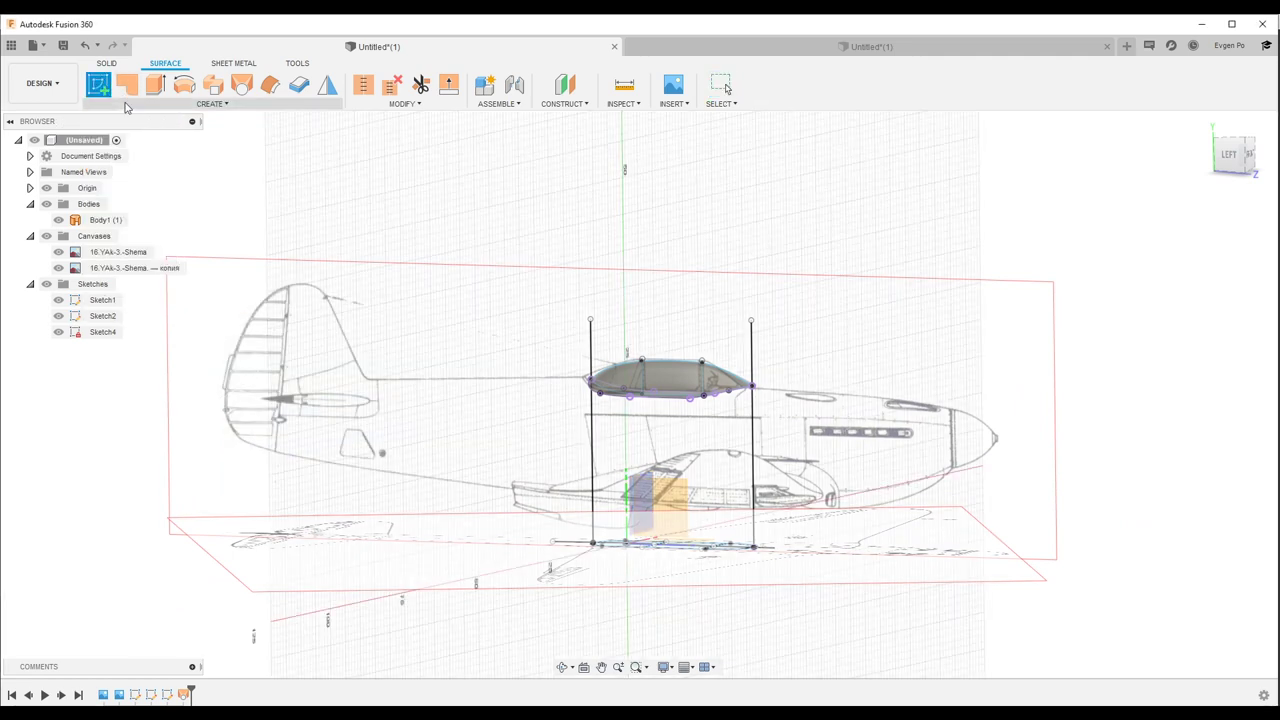
Start Sketch5 and toggle both blueprint canvases off and back on
left_click(200, 104)
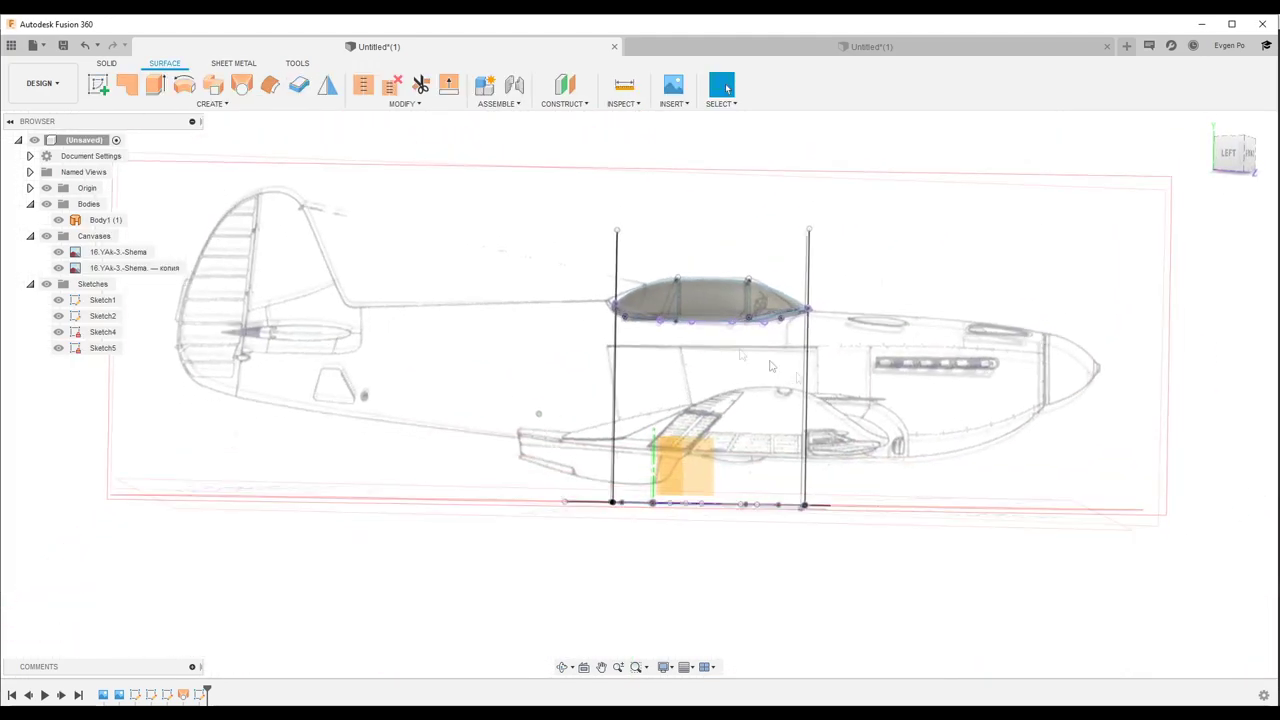
left_click(58, 268)
left_click(58, 252)
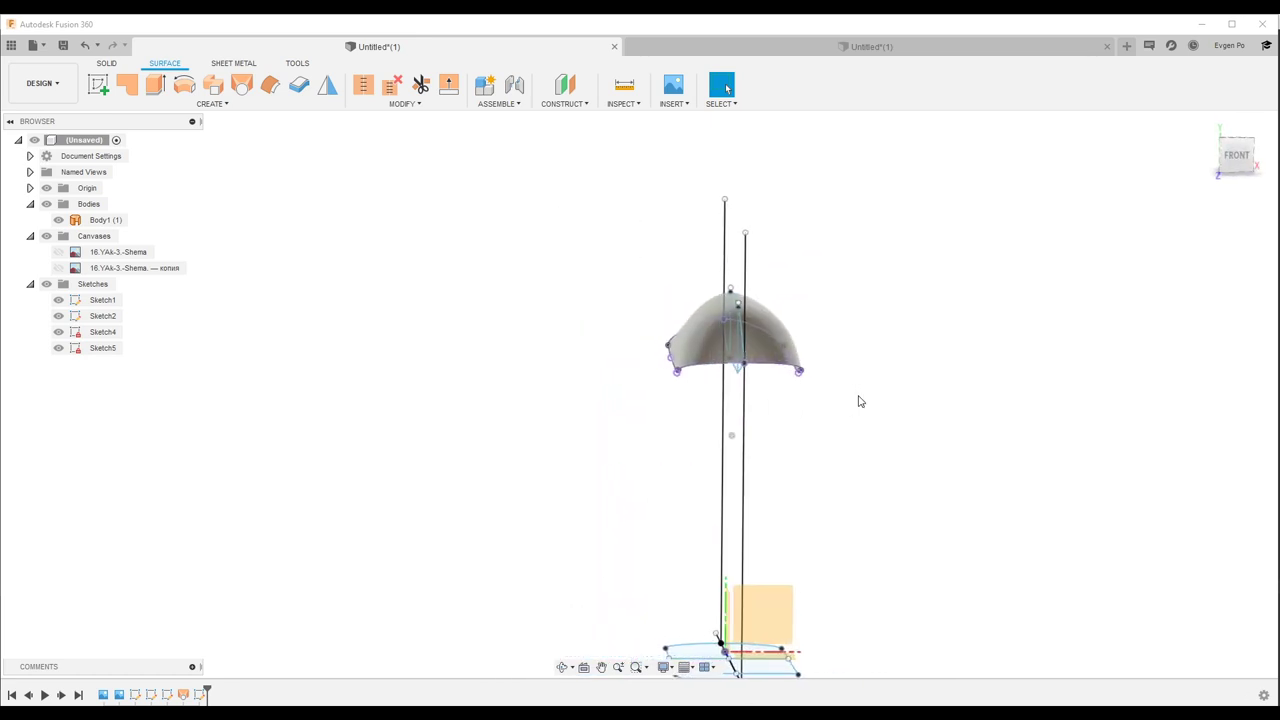
left_click(58, 268)
left_click(58, 252)
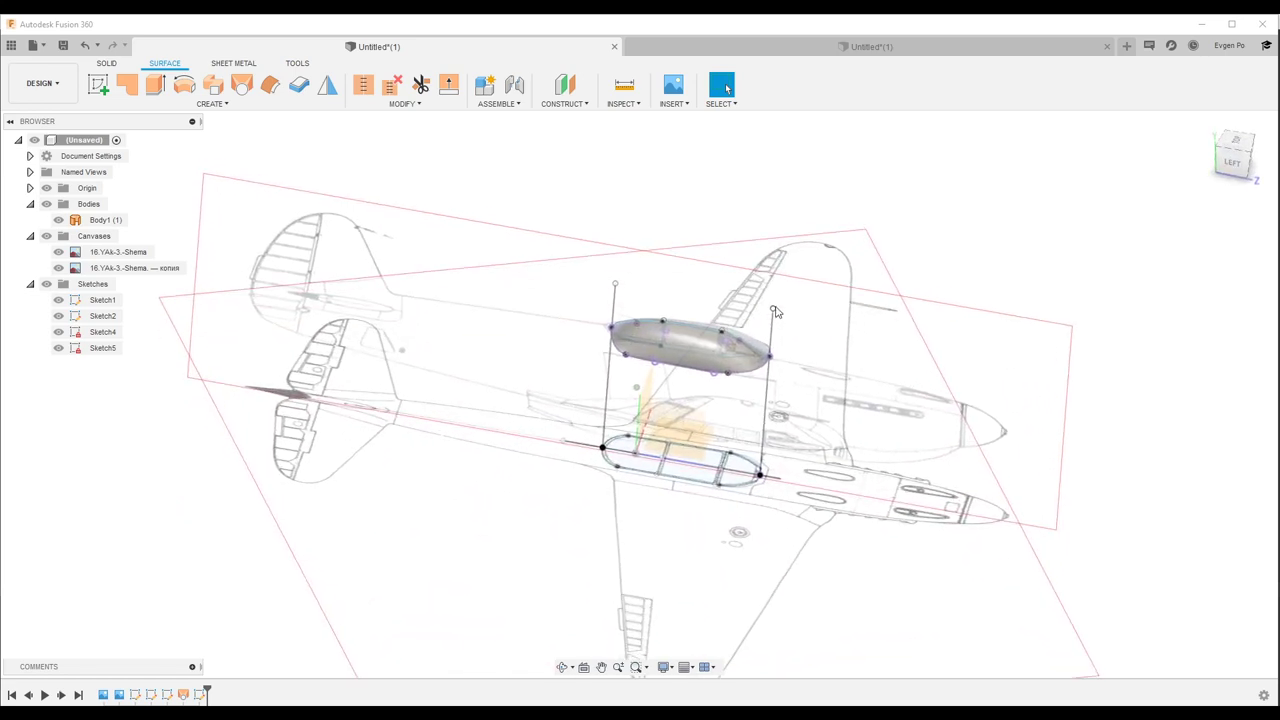
Orbit to an oblique top view of the canopy on the fuselage
middle_click_drag(781, 309, 697, 390, "shift")
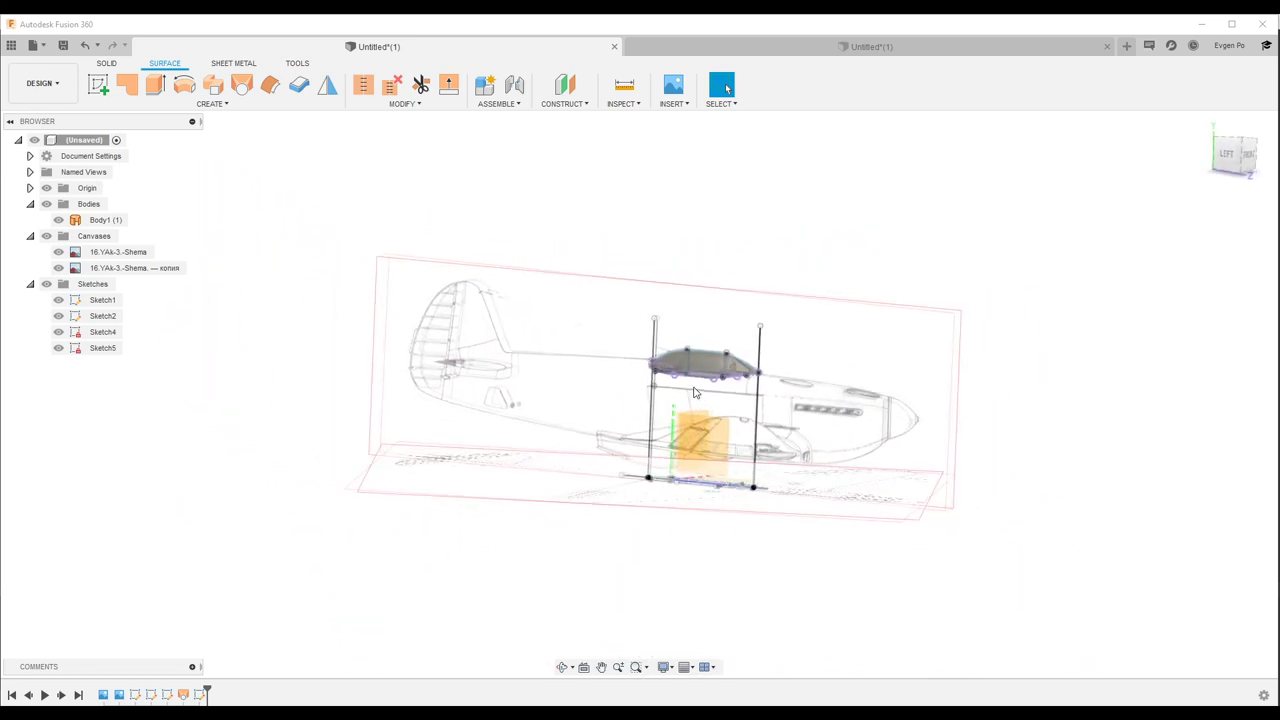
scroll(707, 385, "up", 5)
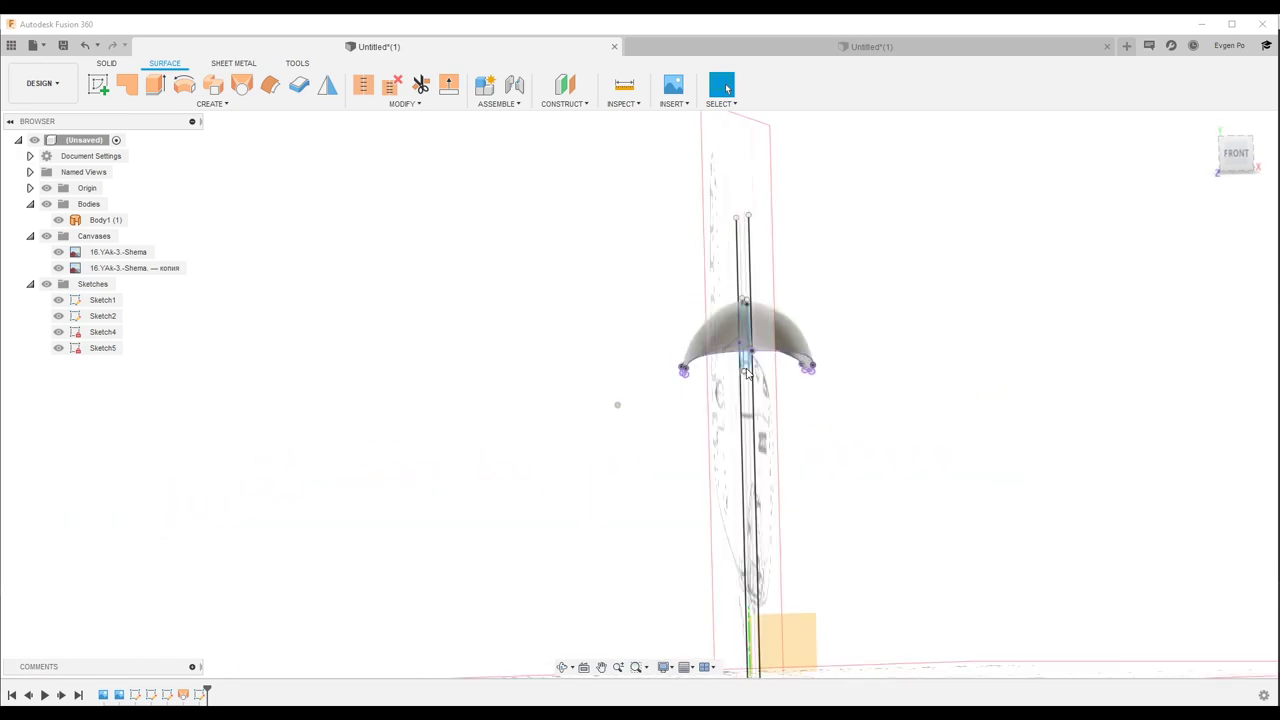
scroll(746, 374, "down", 5)
middle_click_drag(746, 374, 845, 370, "shift")
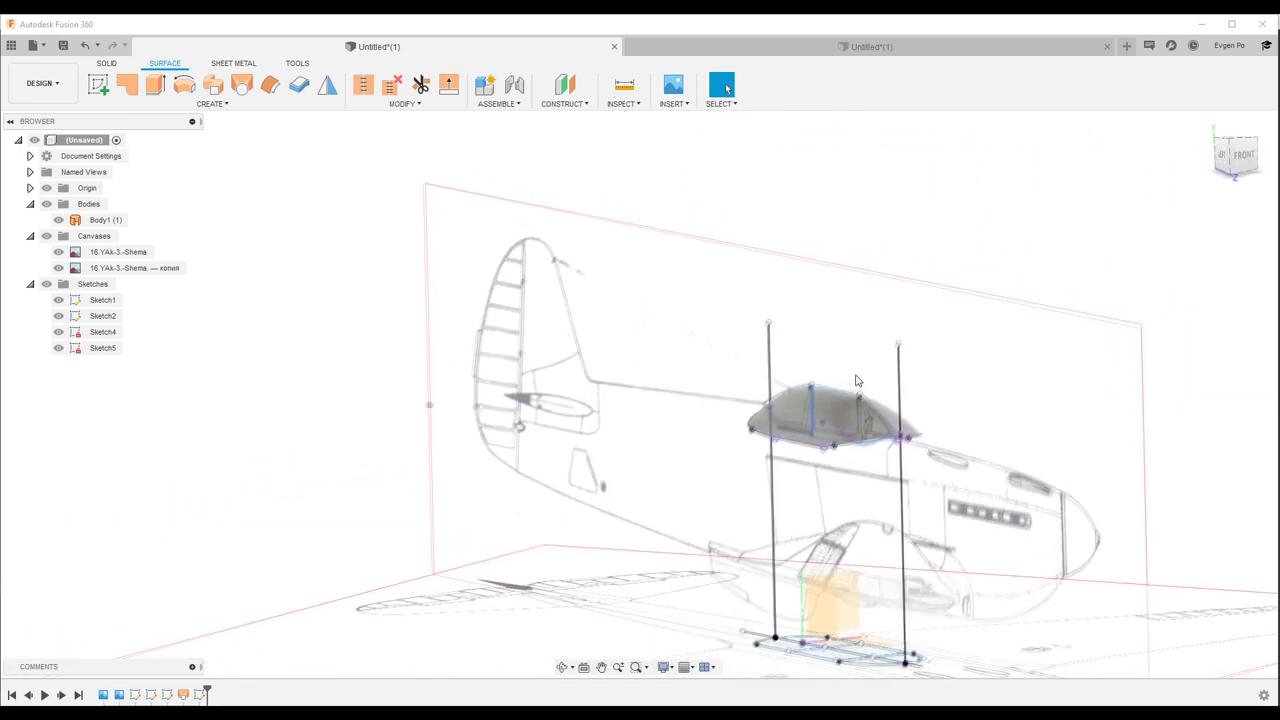